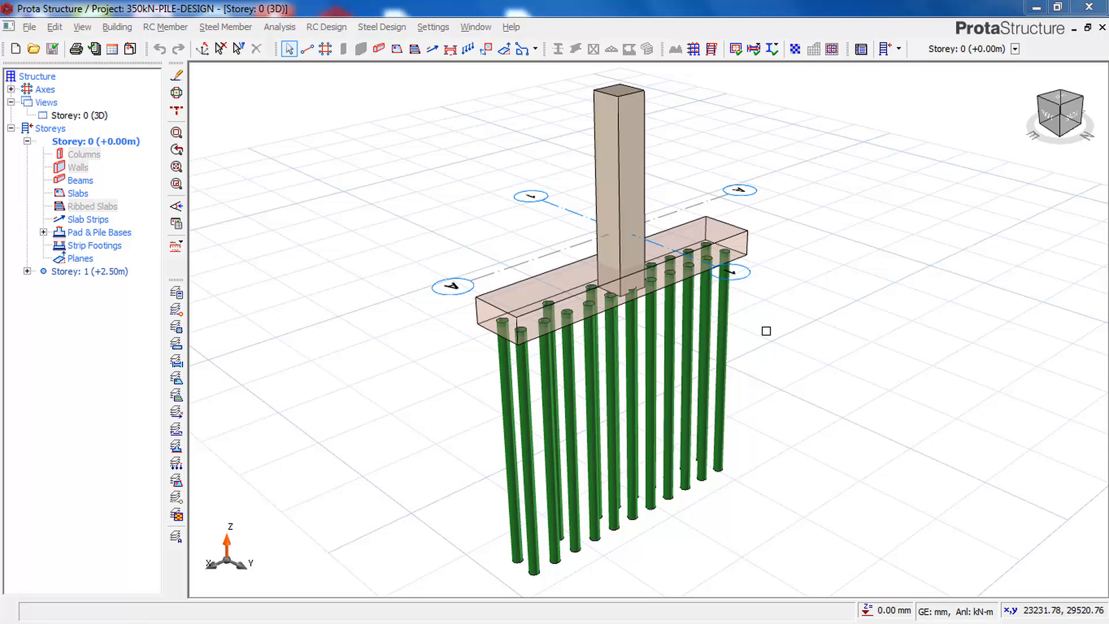
right_click_drag(751, 366, 744, 344)
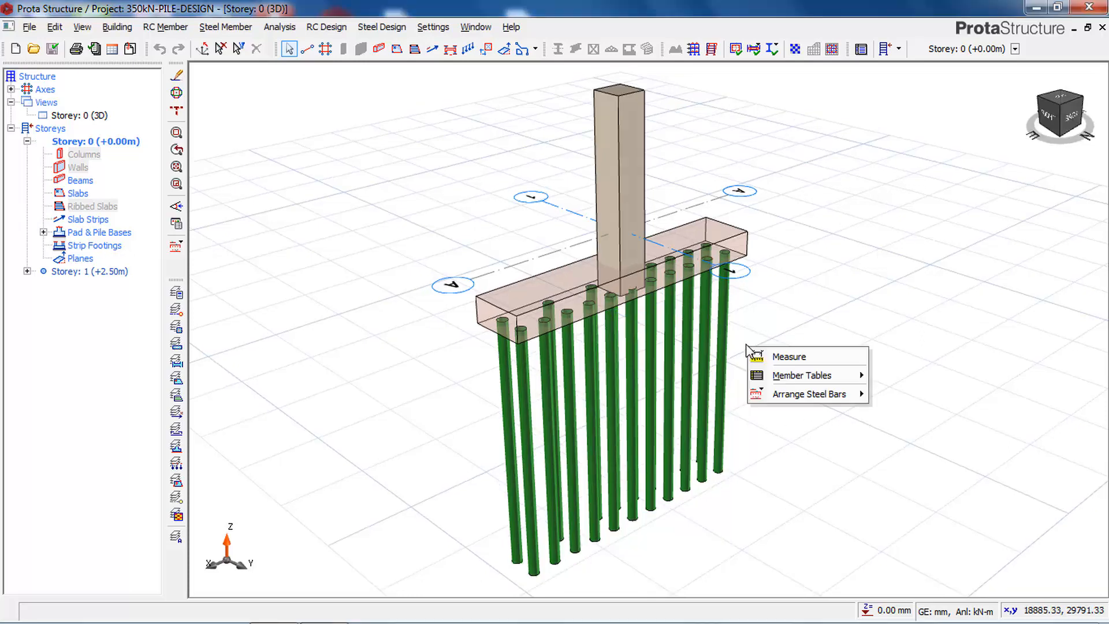
left_click(740, 351)
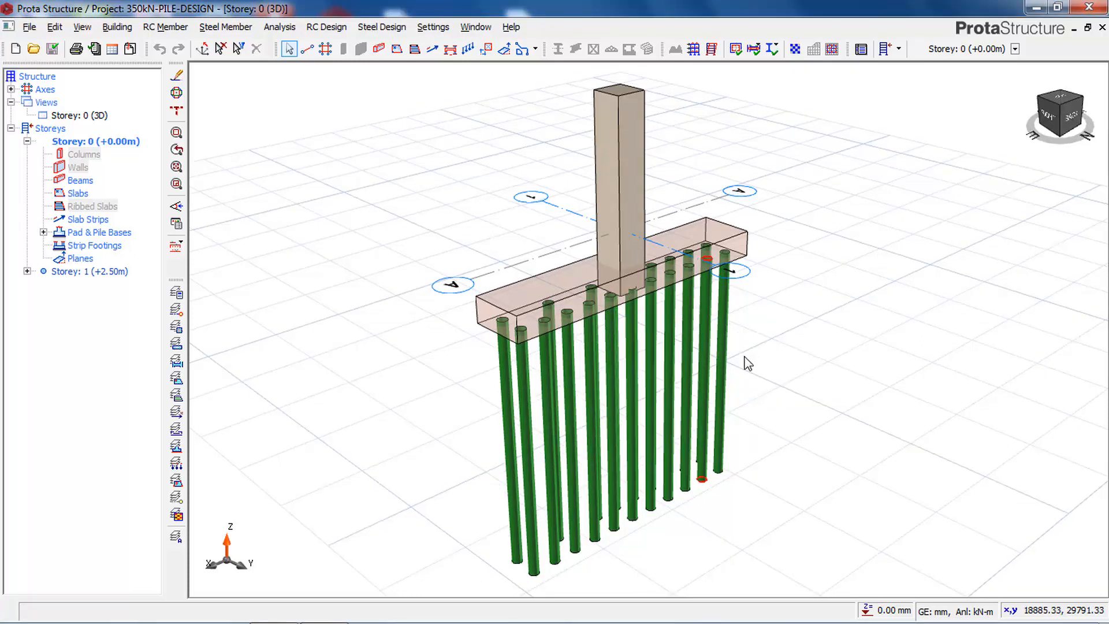
mouse_move(719, 347)
right_mouse_down()
mouse_move(663, 363)
mouse_move(727, 339)
right_mouse_up()
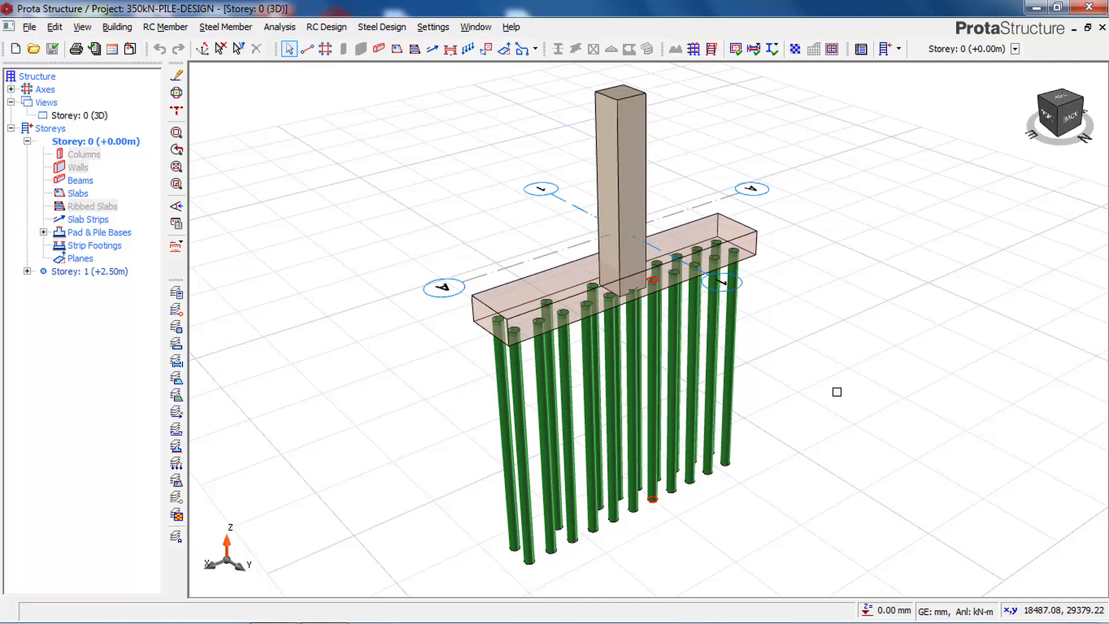
mouse_move(762, 413)
middle_mouse_down()
mouse_move(635, 329)
mouse_move(631, 344)
mouse_move(715, 409)
mouse_move(797, 341)
mouse_move(676, 365)
mouse_move(659, 347)
mouse_move(746, 340)
mouse_move(780, 317)
mouse_move(809, 324)
mouse_move(797, 346)
mouse_move(639, 339)
mouse_move(606, 348)
mouse_move(767, 335)
middle_mouse_up()
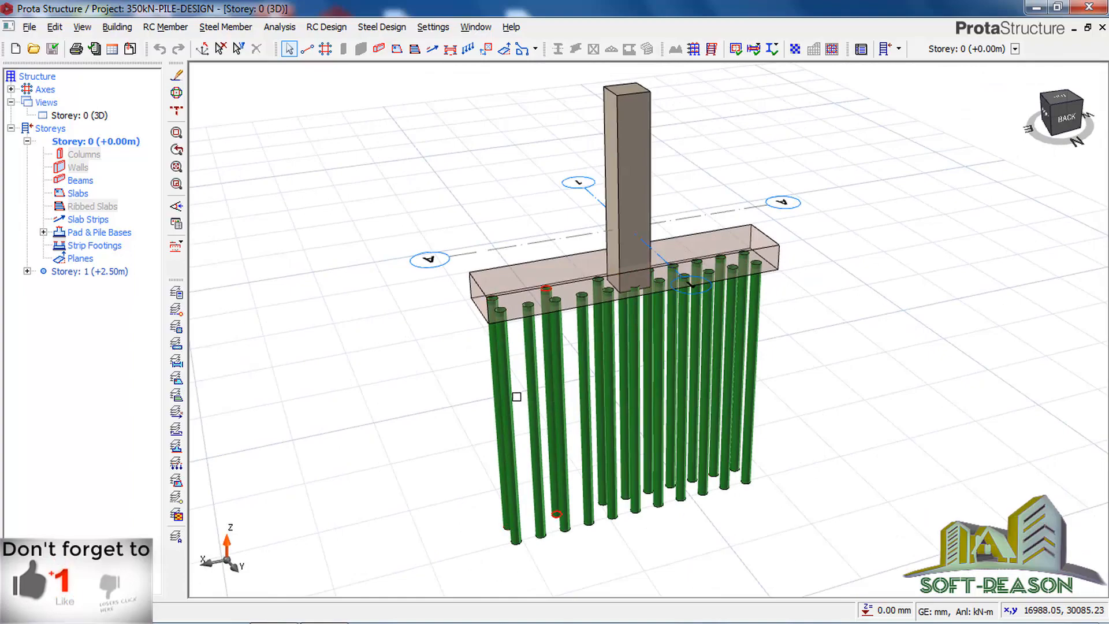
mouse_move(641, 342)
middle_mouse_down()
mouse_move(550, 322)
mouse_move(552, 307)
mouse_move(696, 322)
mouse_move(748, 297)
mouse_move(717, 314)
mouse_move(476, 309)
mouse_move(780, 285)
mouse_move(781, 298)
mouse_move(572, 288)
mouse_move(754, 297)
middle_mouse_up()
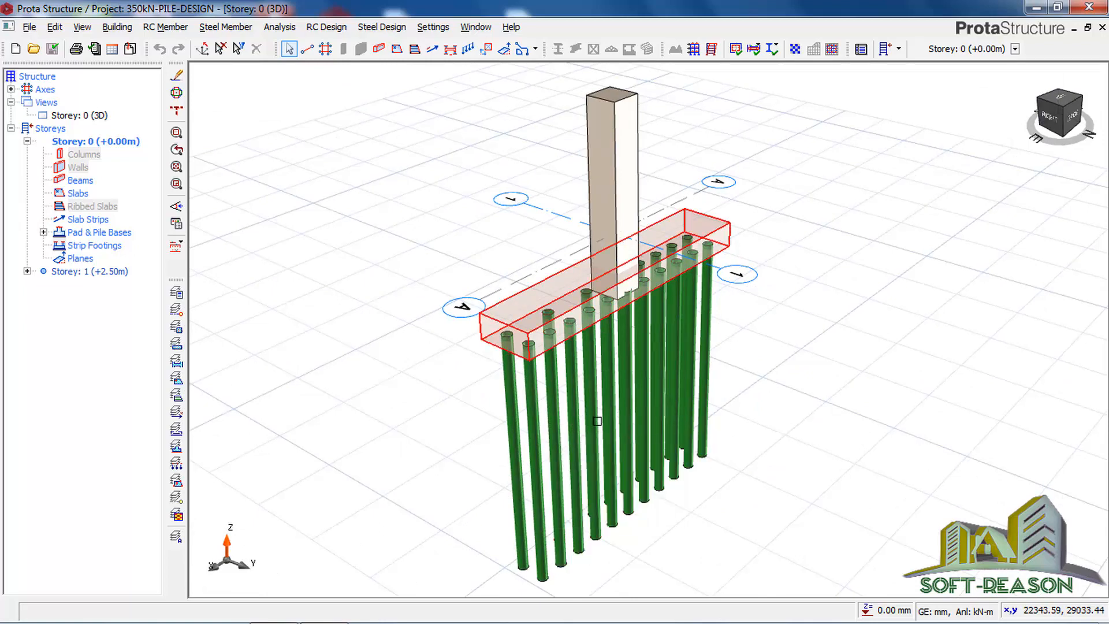
Step: Create a new project with the code 350kN-PILE-DESIGN-1 and import the UK (BS8110) template settings
left_click(16, 49)
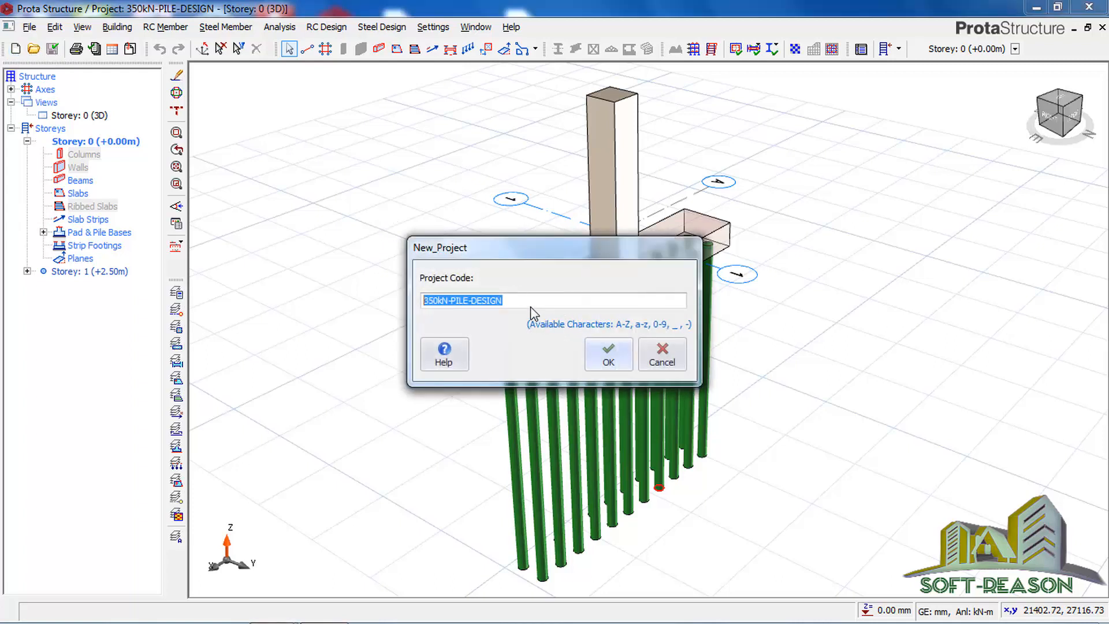
left_click(507, 300)
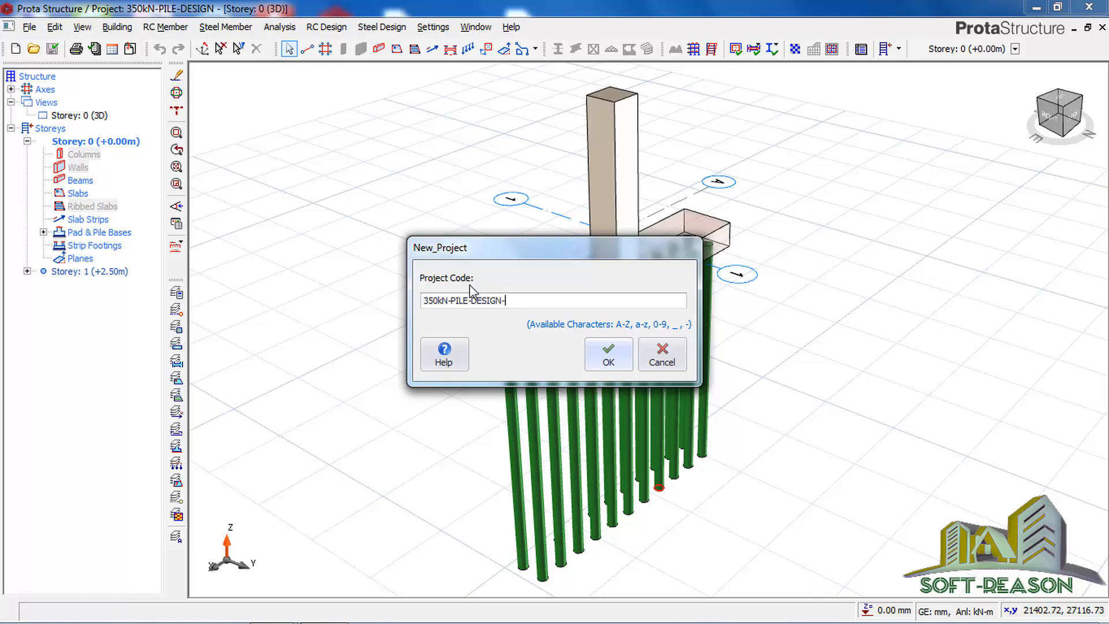
left_click(609, 358)
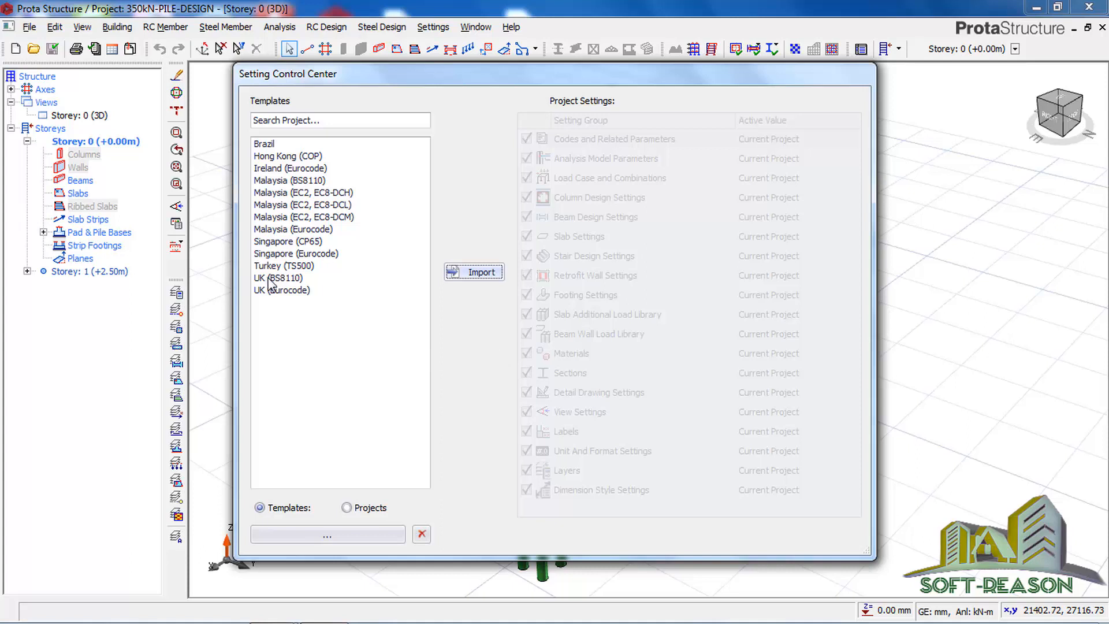
left_click(269, 278)
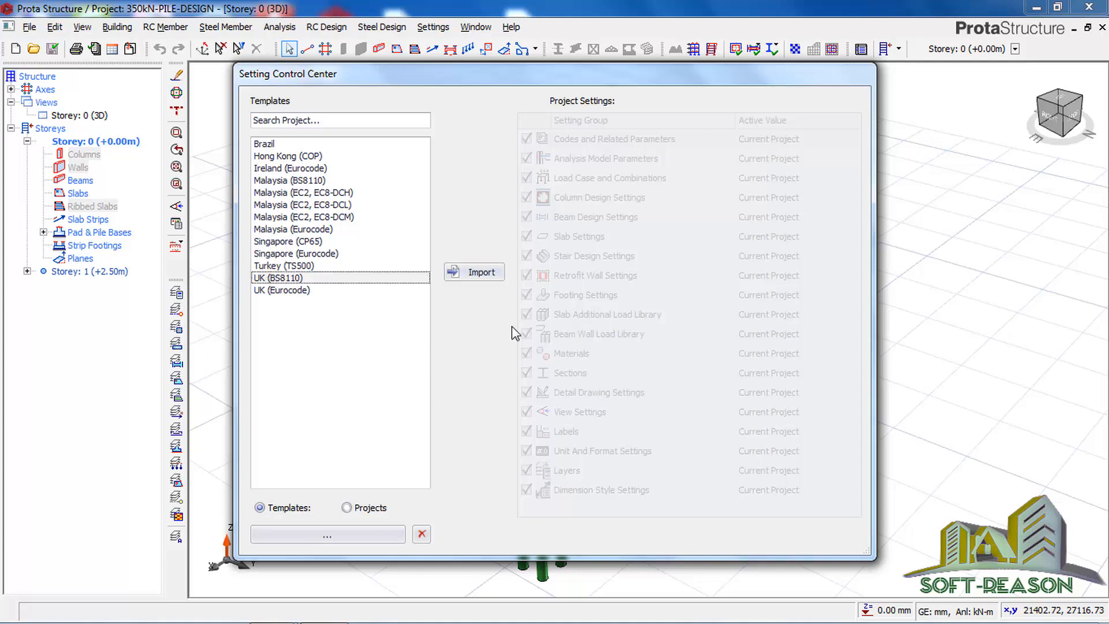
left_click(471, 273)
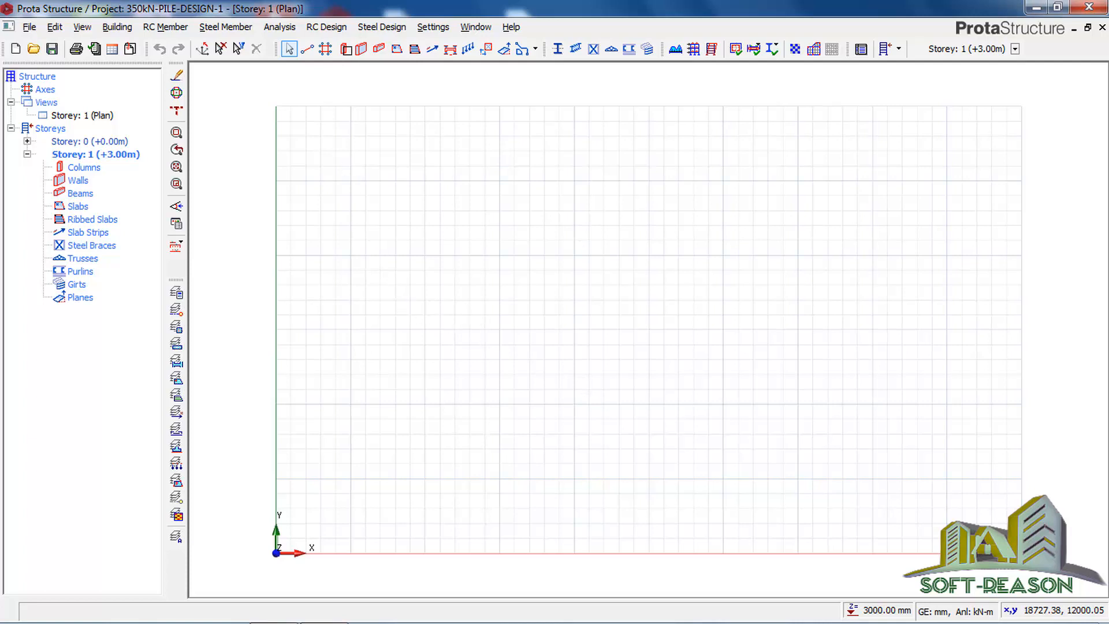
Step: Draw horizontal axis A about 17000 mm long across the middle of the Storey 1 plan
left_click(307, 49)
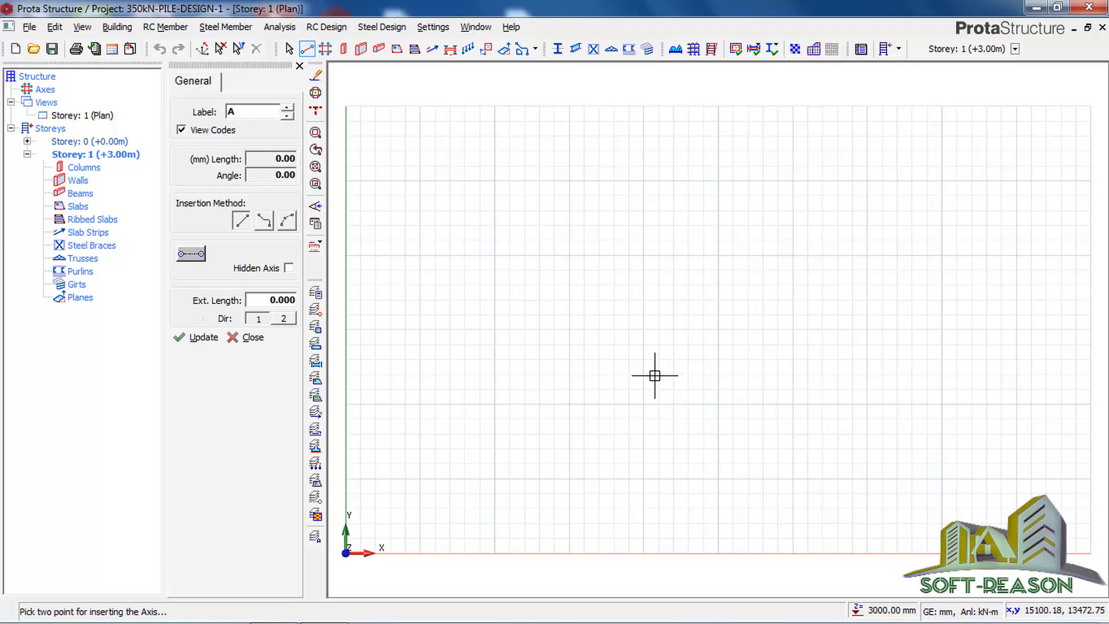
left_click(479, 285)
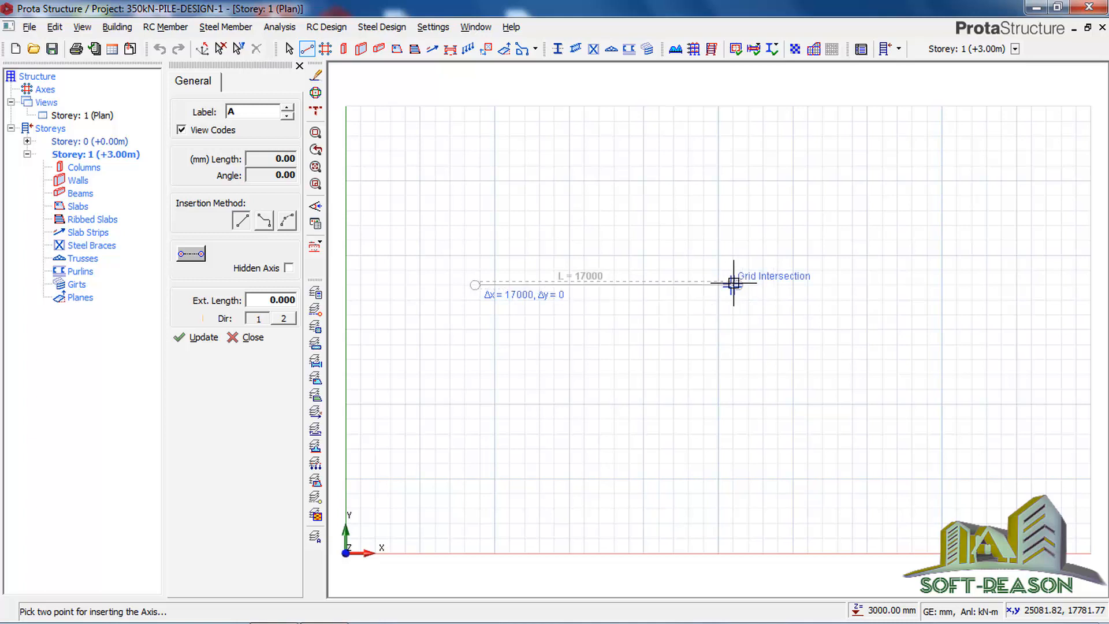
left_click(733, 283)
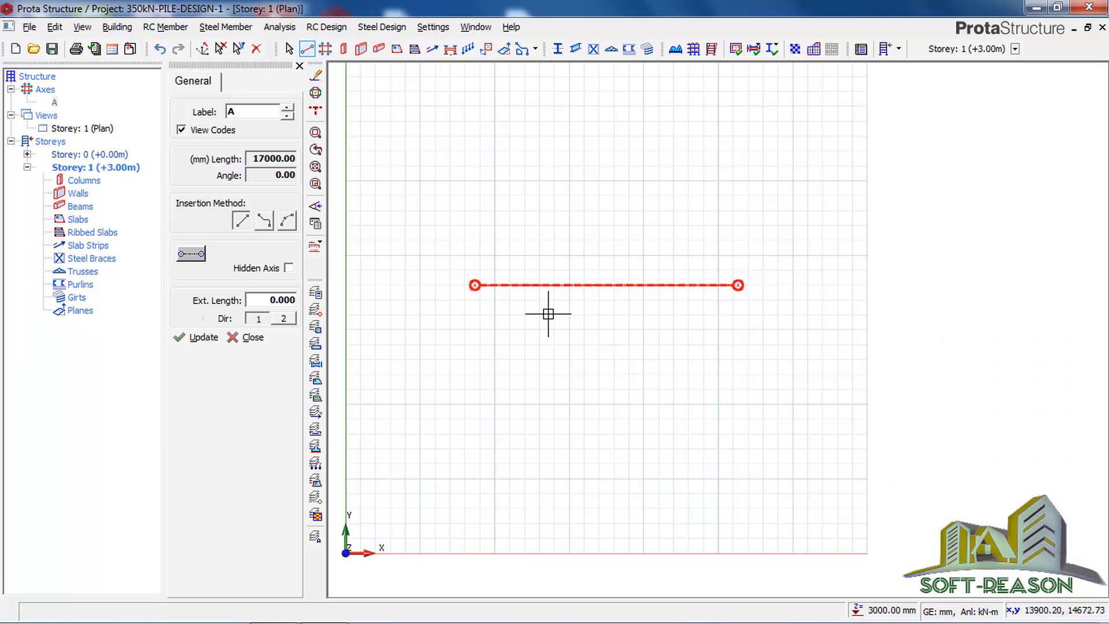
Step: Draw a vertical axis about 10500 mm long crossing axis A on the Storey 1 plan
left_click(315, 378)
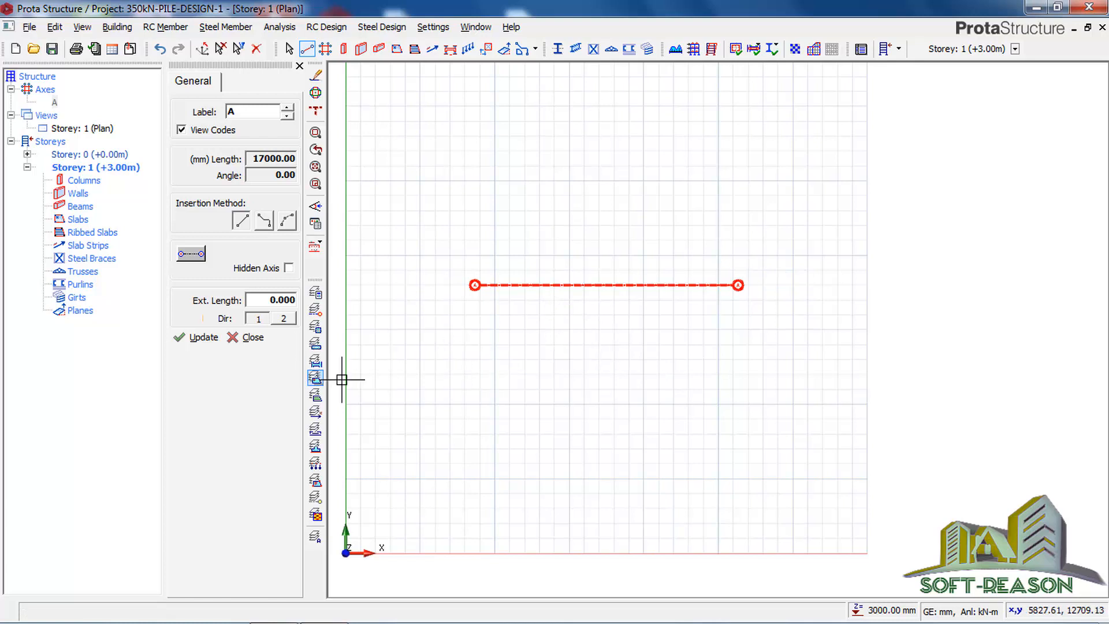
left_click(593, 212)
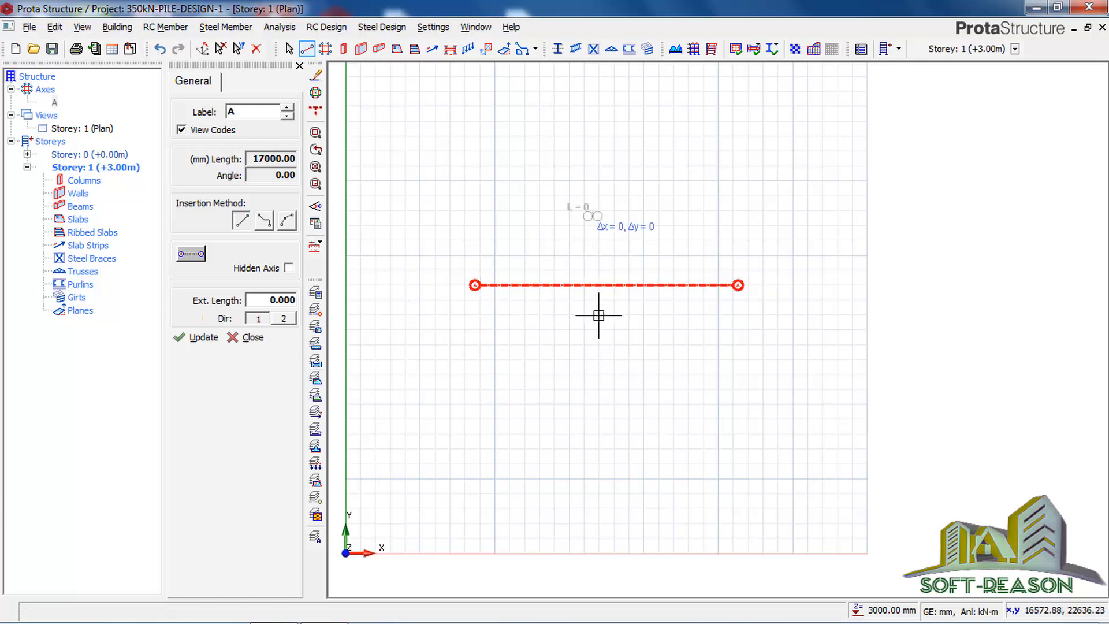
left_click(593, 377)
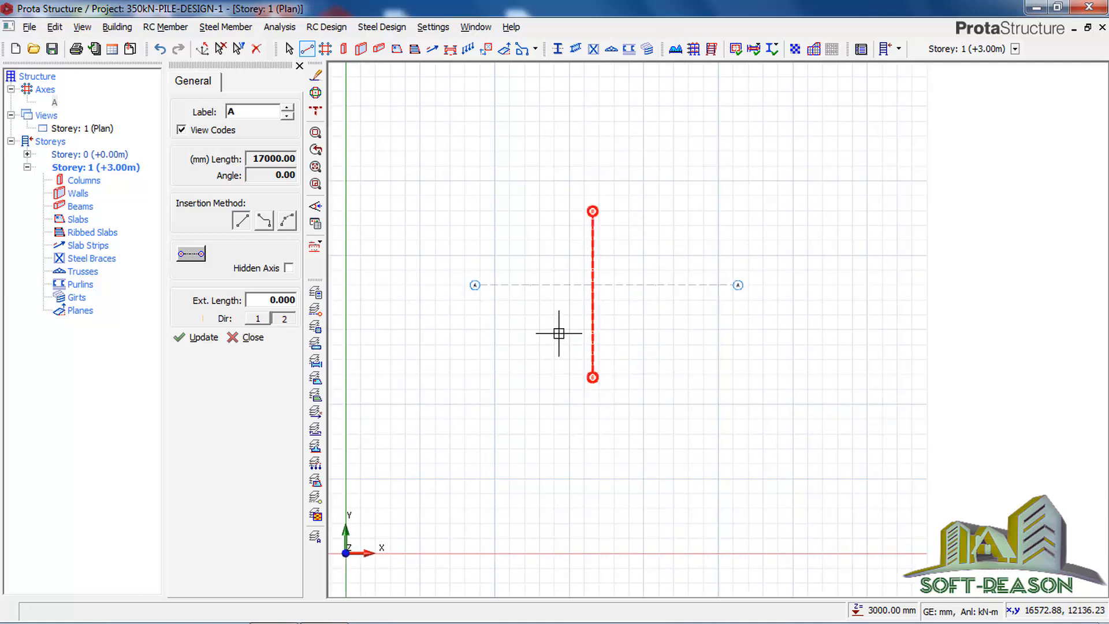
Step: Relabel the vertical axis as 1, set its direction to 1, and finish editing the axes
scroll(544, 319, "up", 2)
middle_click_drag(582, 279, 570, 279)
scroll(595, 167, "up", 2)
scroll(589, 169, "up", 2)
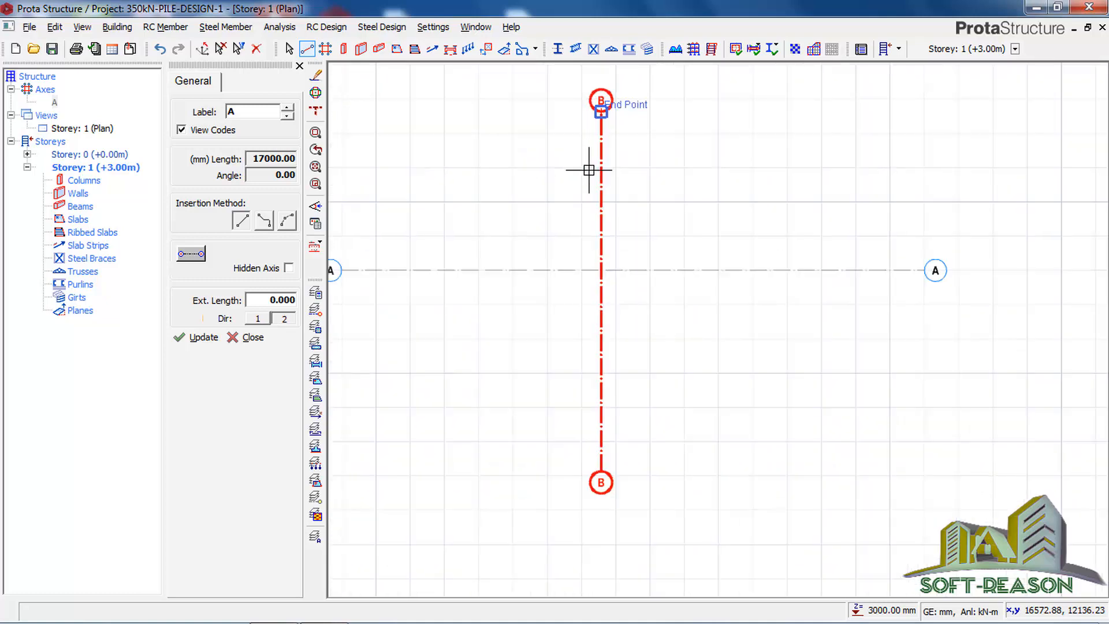
scroll(598, 173, "up", 2)
scroll(598, 217, "up", 2)
scroll(593, 229, "down", 2)
scroll(592, 229, "down", 3)
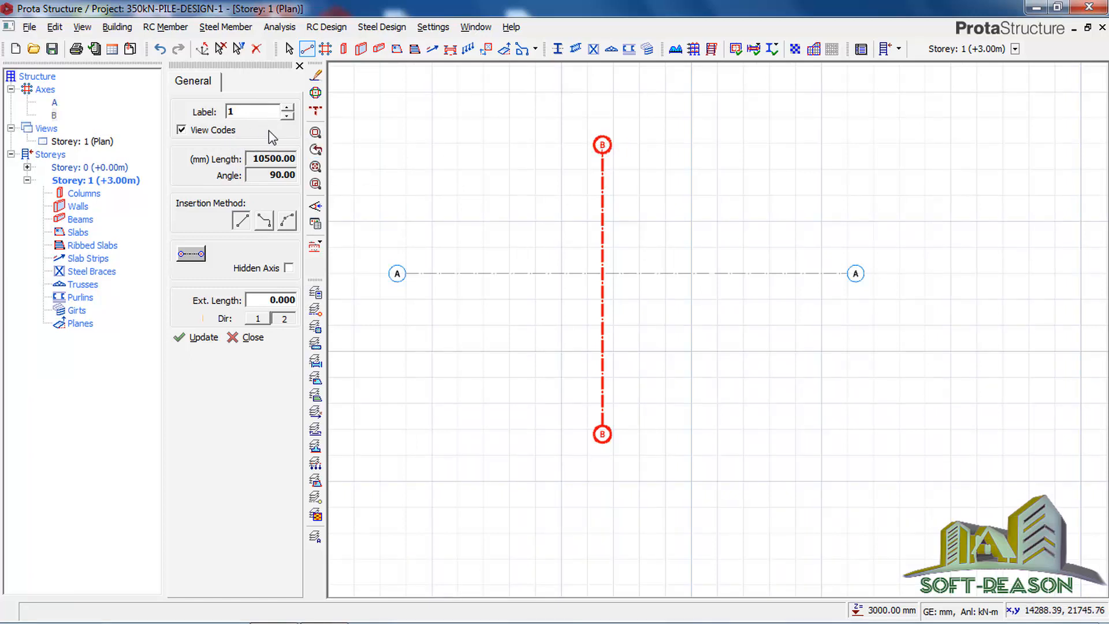
left_click(257, 317)
left_click(202, 338)
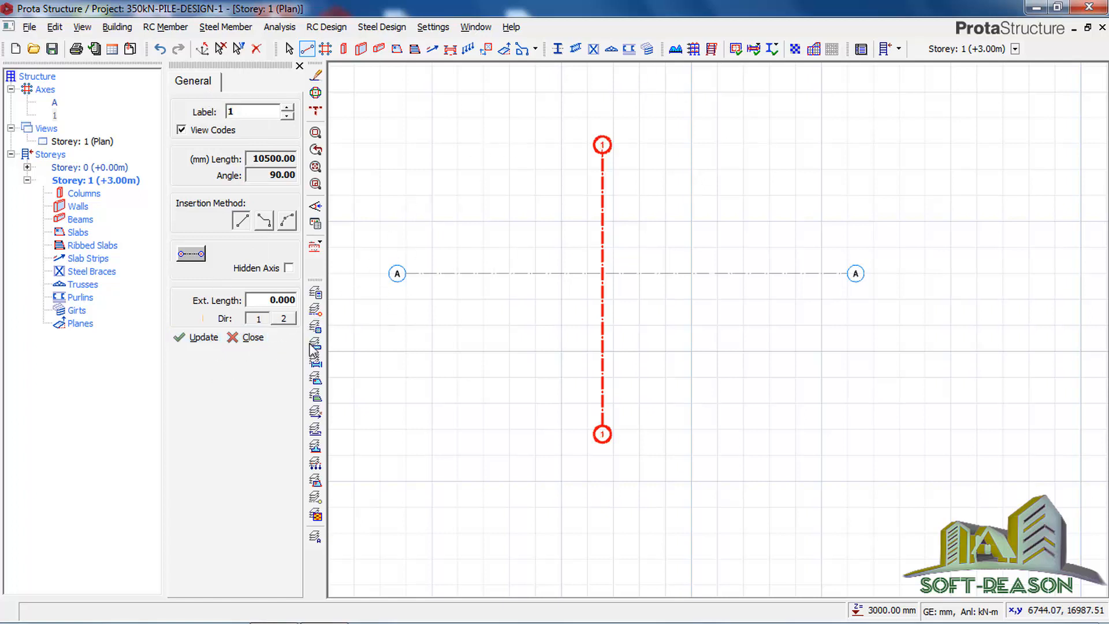
left_click(300, 66)
left_click(300, 67)
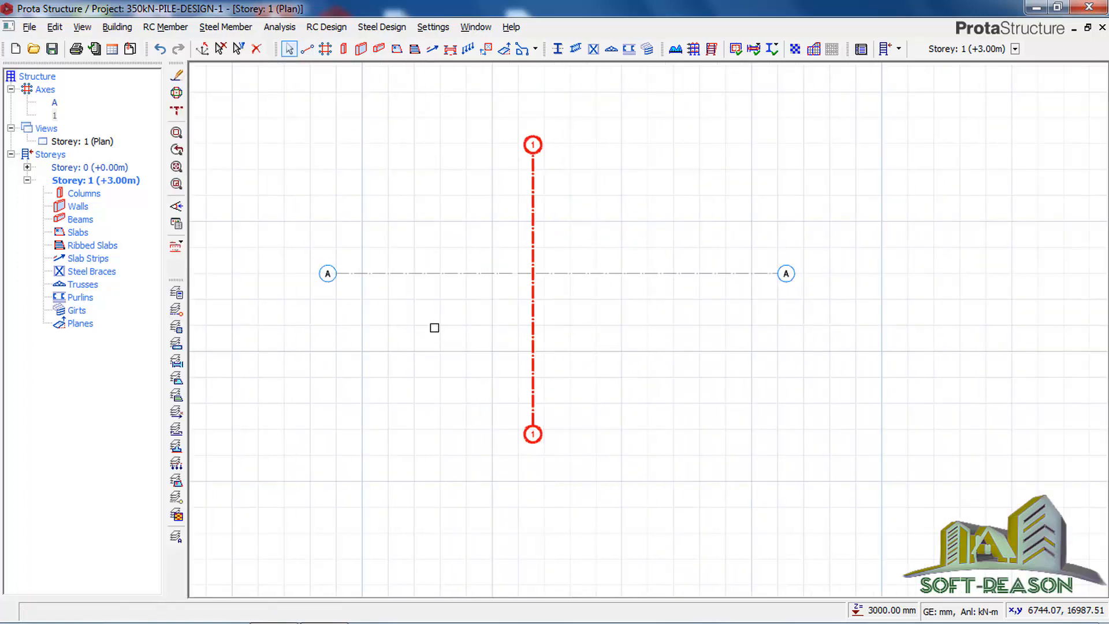
Step: Insert a column with b1 450 mm and b2 450 mm at the intersection of axes A and 1
left_click(343, 49)
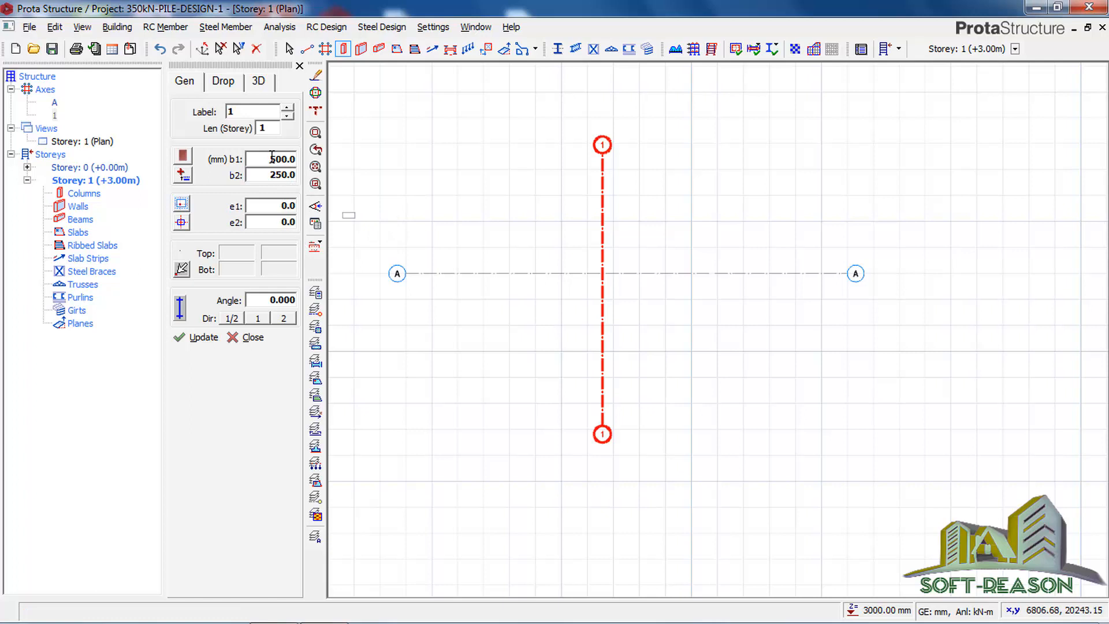
left_click(267, 175)
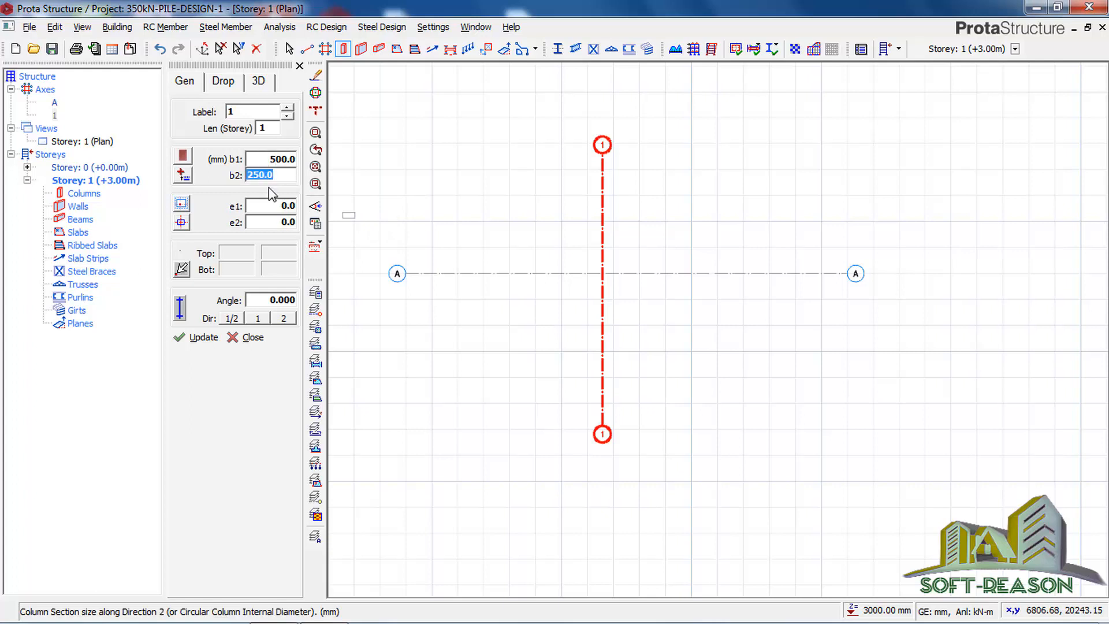
left_click(270, 158)
type("450")
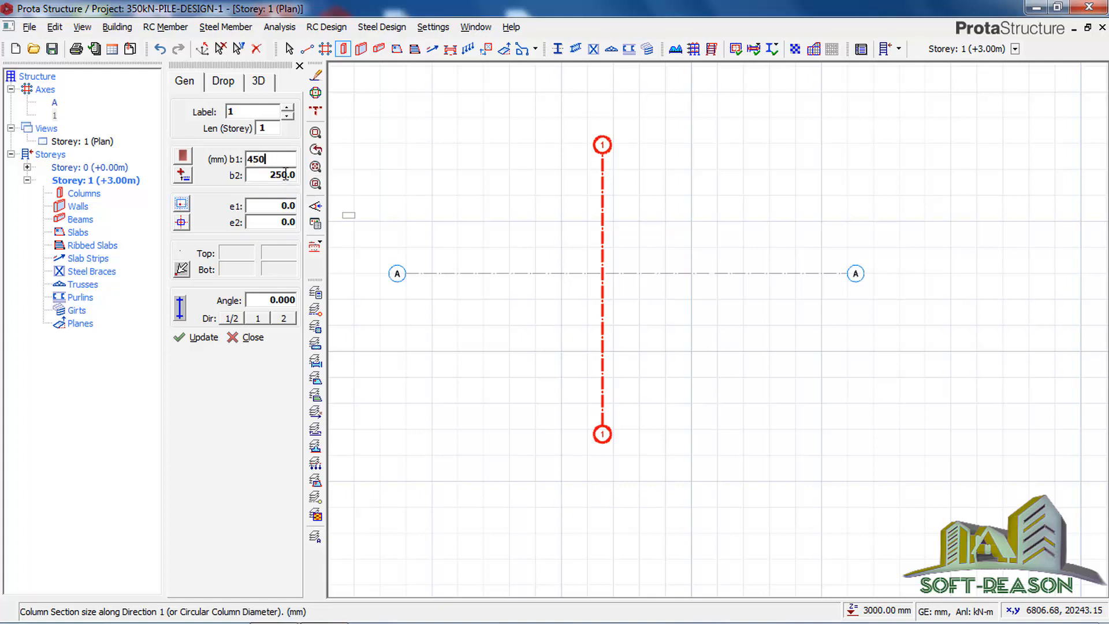
left_click(287, 173)
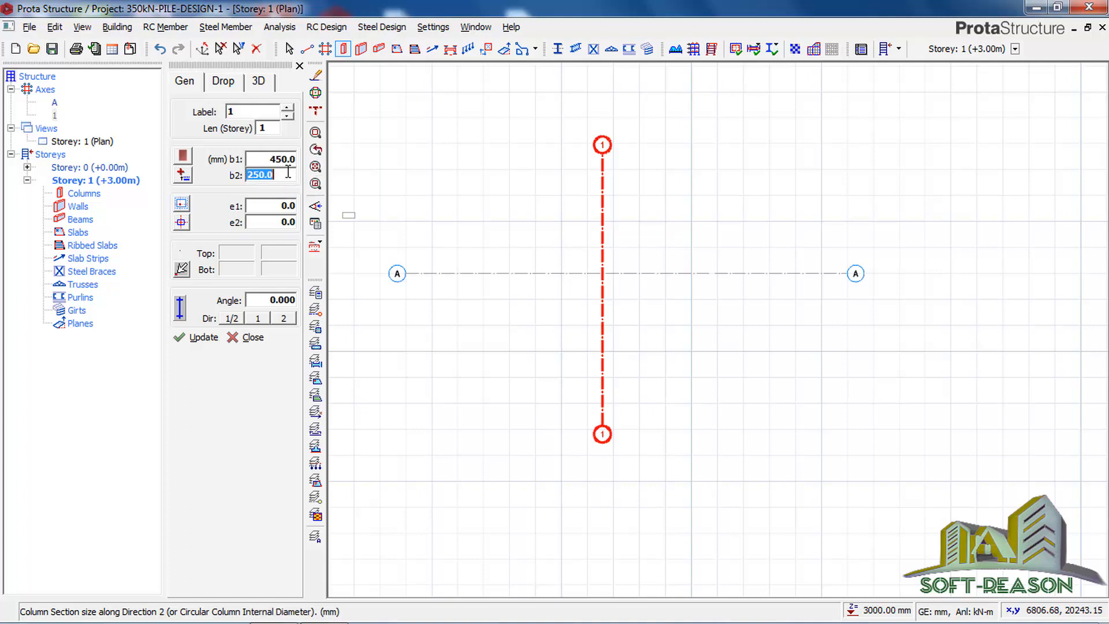
type("450")
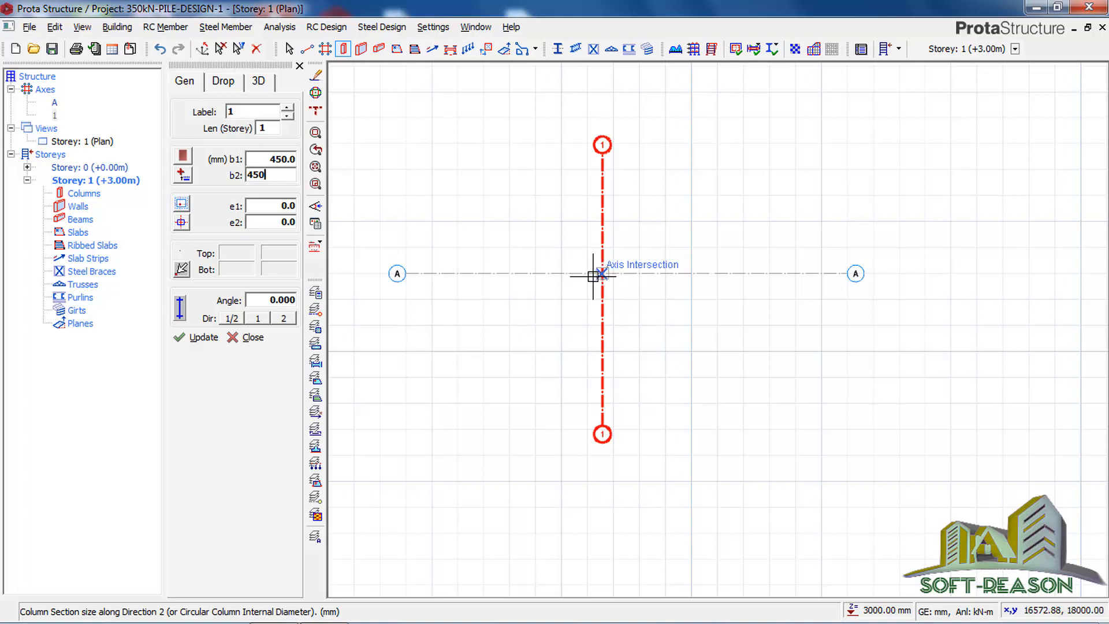
middle_click_drag(608, 282, 608, 270)
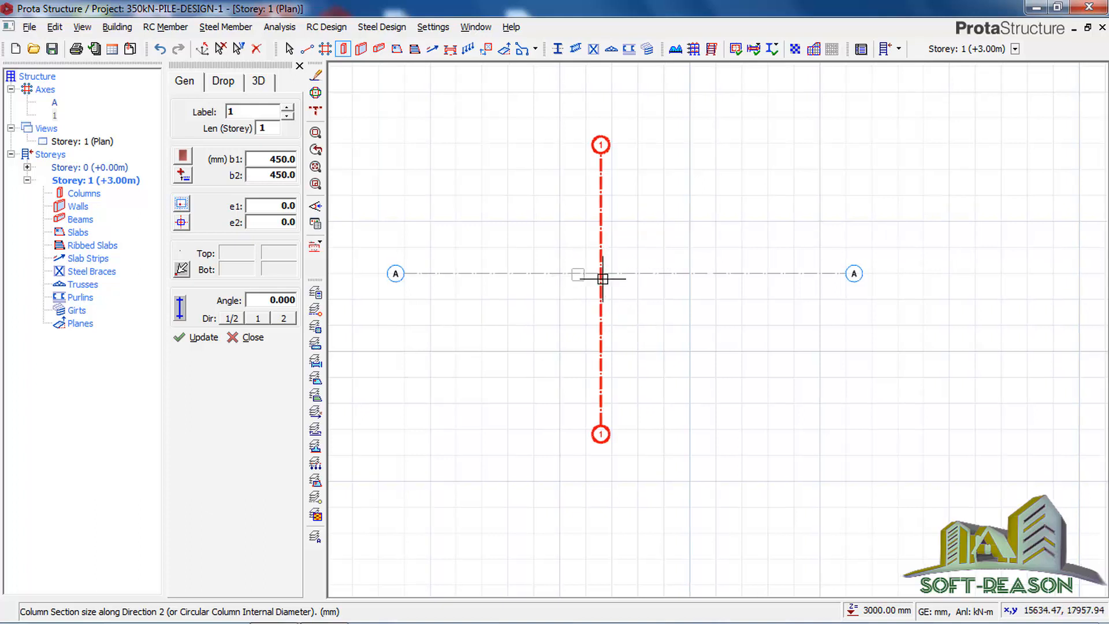
scroll(598, 272, "up", 1)
left_click(598, 270)
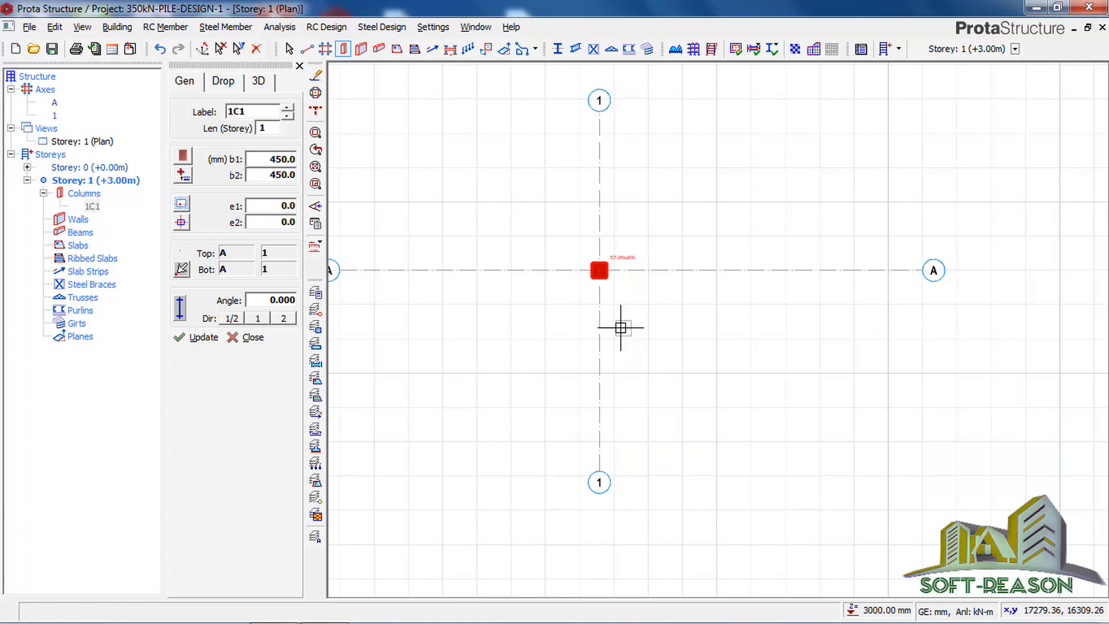
left_click(242, 337)
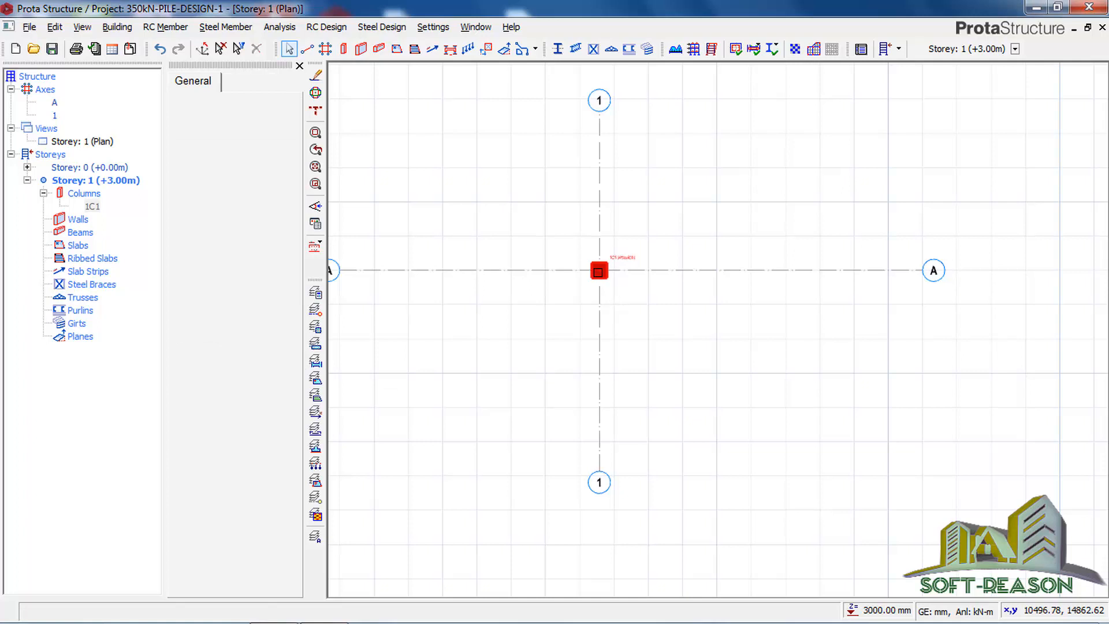
Step: Dismiss the empty member properties and save the project
scroll(598, 271, "up", 5)
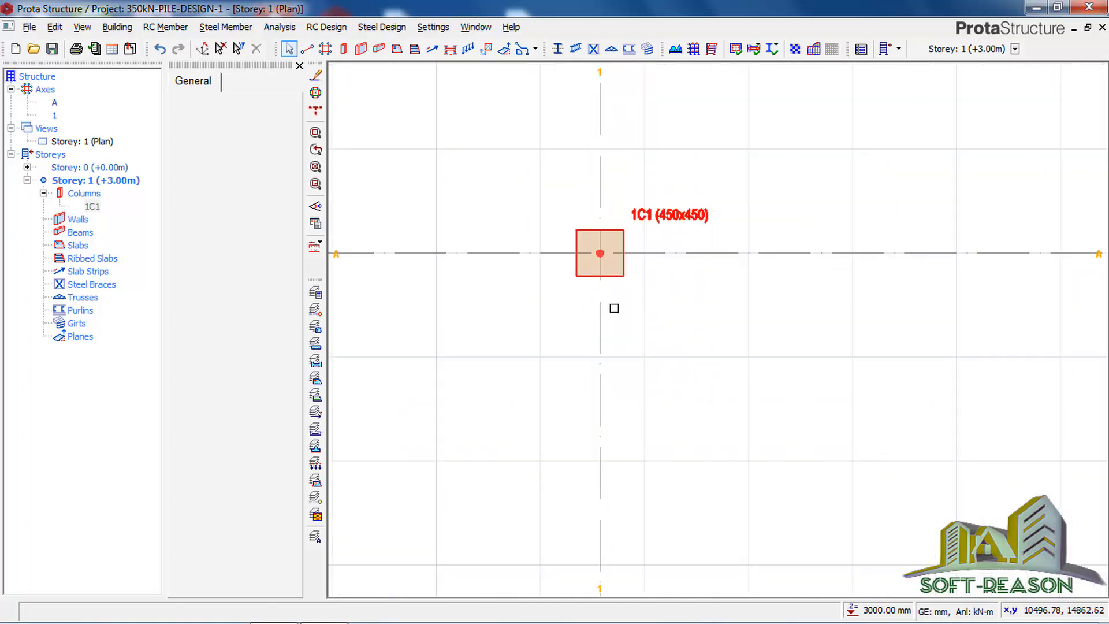
scroll(614, 308, "up", 1)
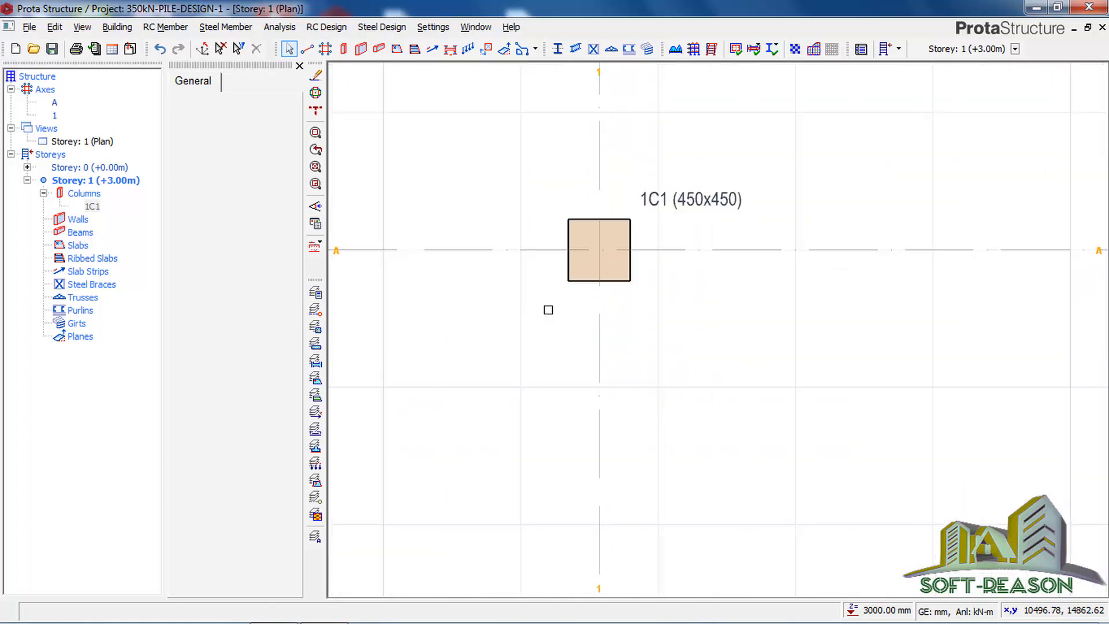
left_click(299, 66)
left_click(52, 48)
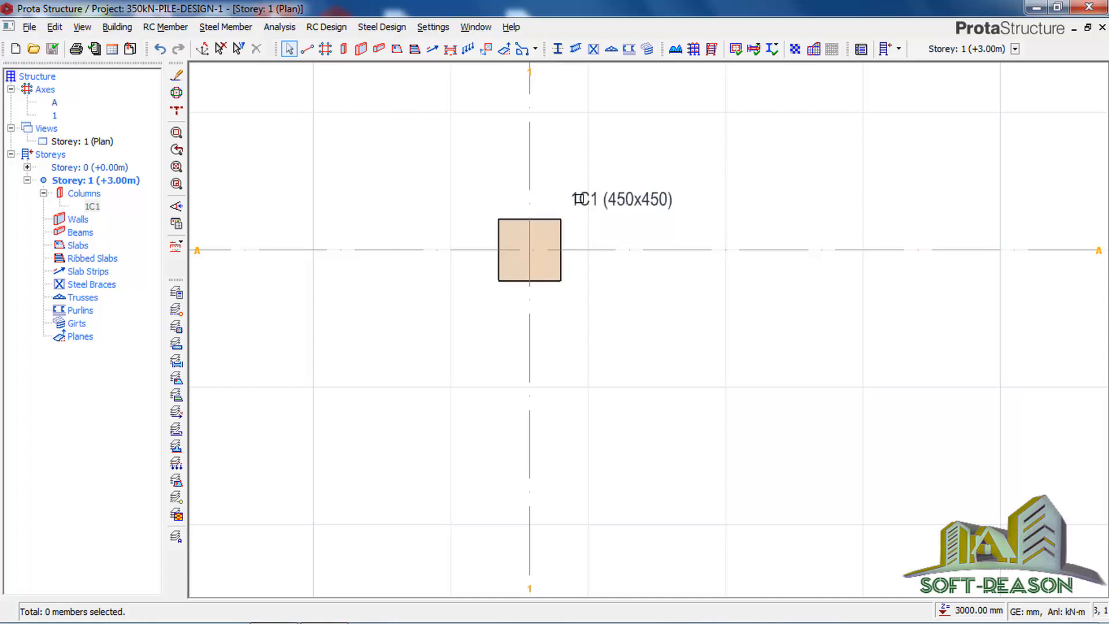
Step: Switch the Storey 1 plan to a 3D view and examine the column up close
left_click(93, 144)
right_click(98, 148)
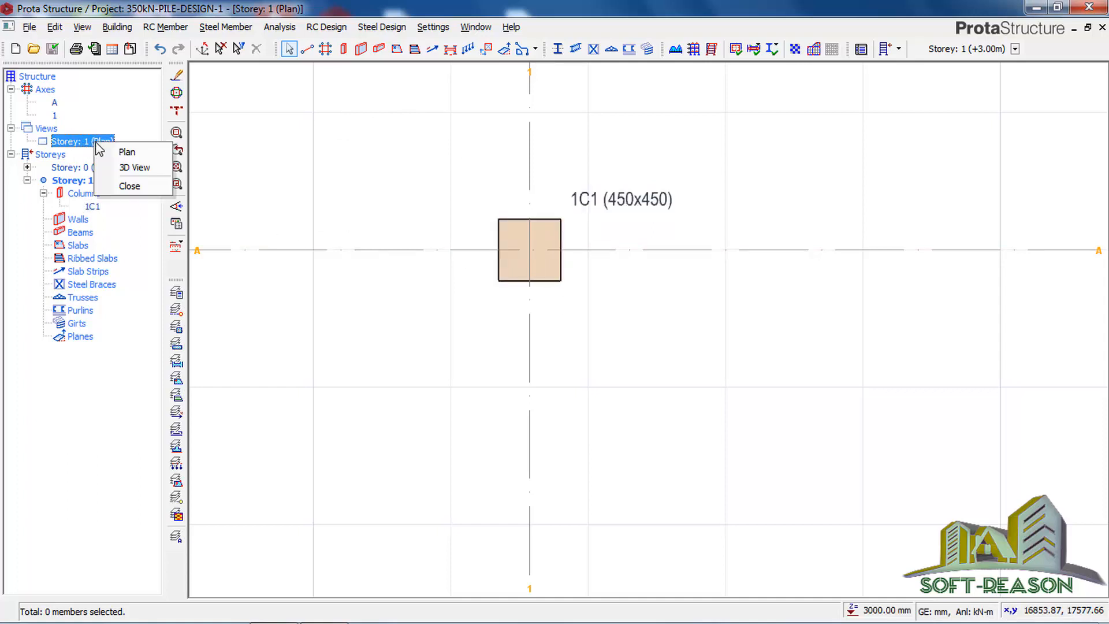
left_click(132, 167)
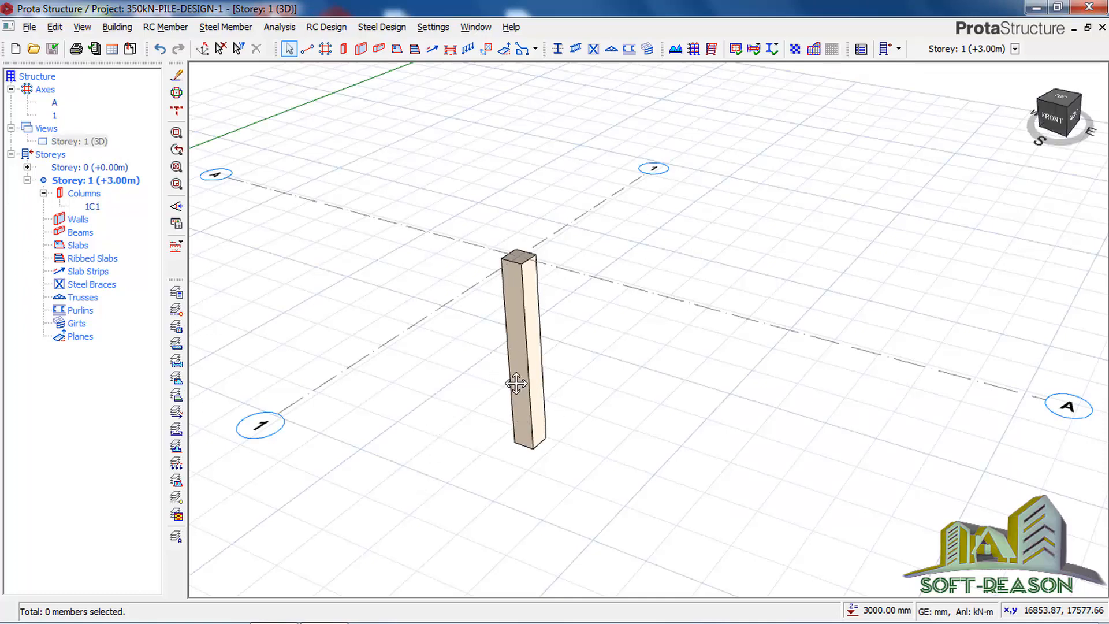
scroll(453, 385, "up", 4)
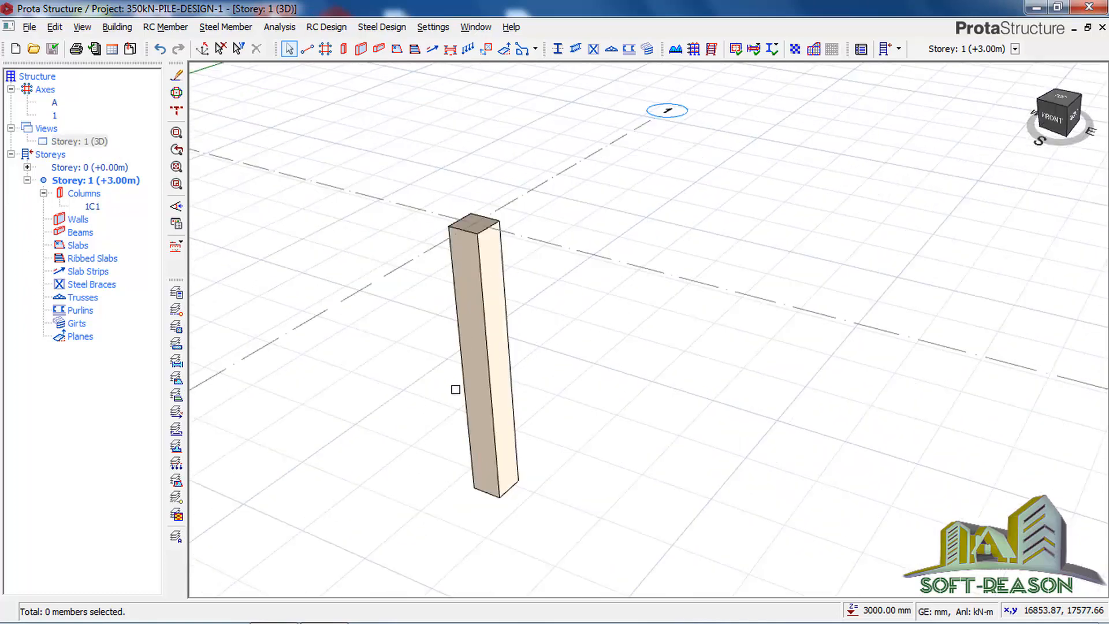
middle_click_drag(557, 386, 578, 384)
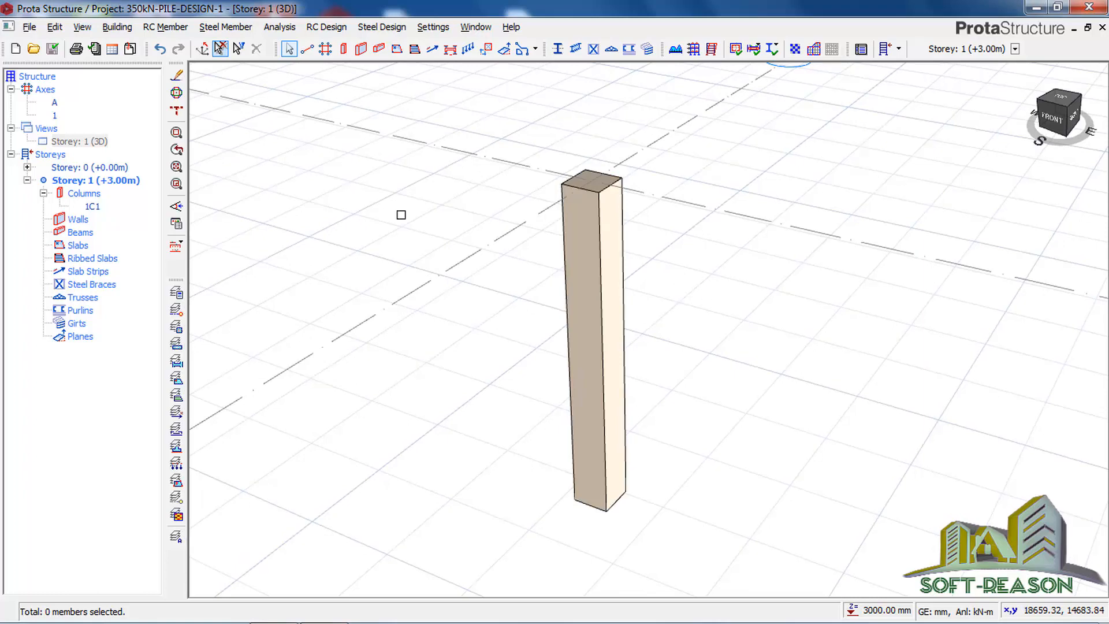
Step: Set the height of Storey 1 to 2500 mm and apply the storey edit
left_click(117, 27)
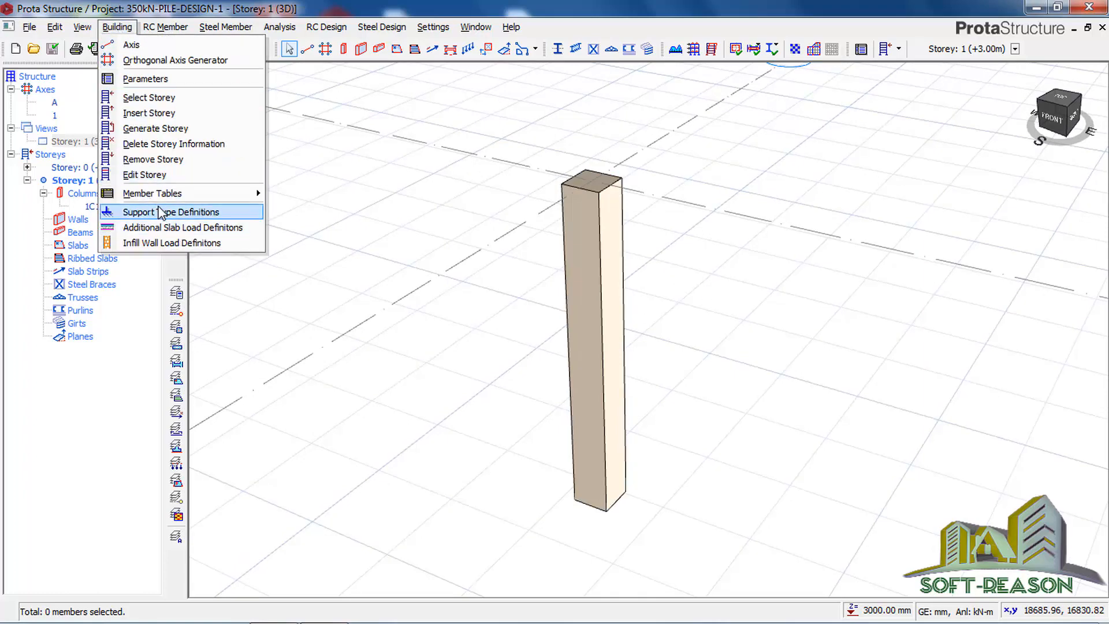
left_click(151, 175)
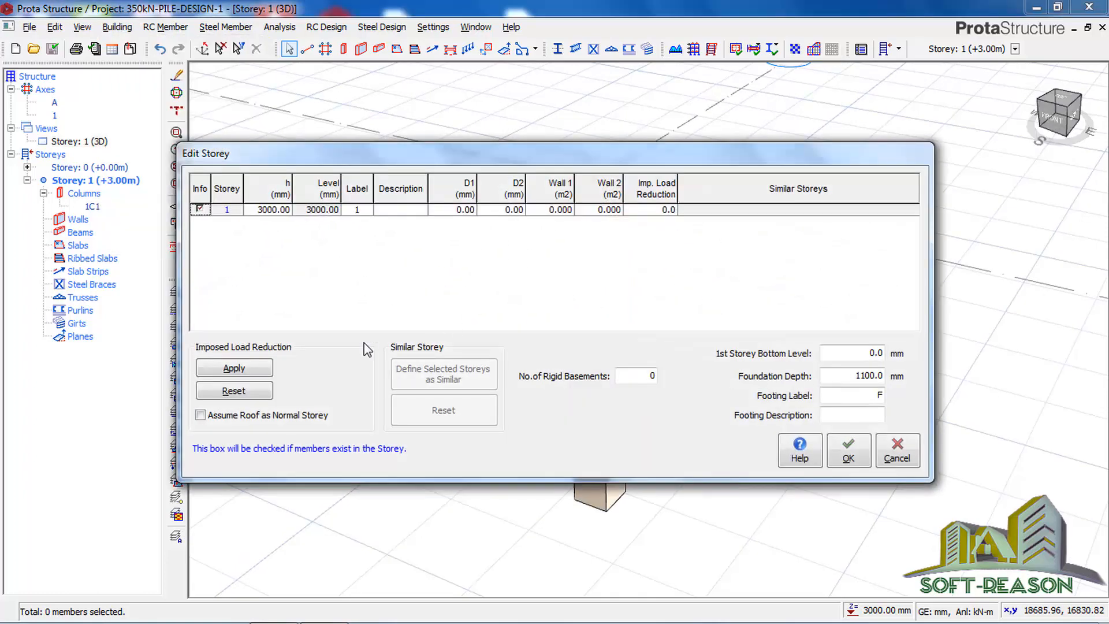
left_click(272, 211)
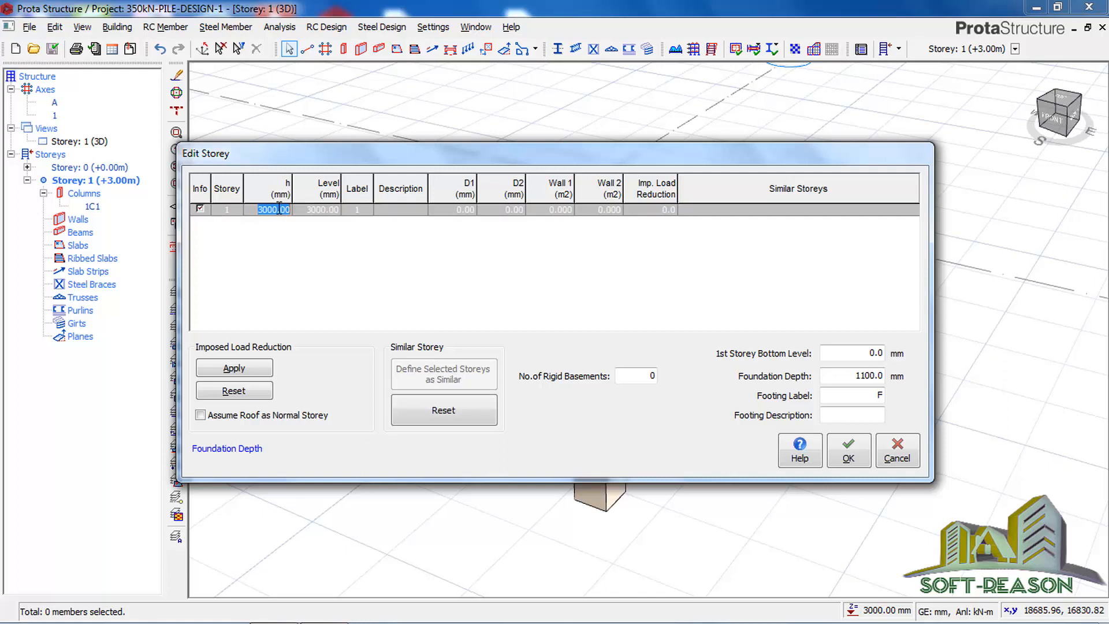
type("2500")
left_click(848, 453)
left_click(622, 370)
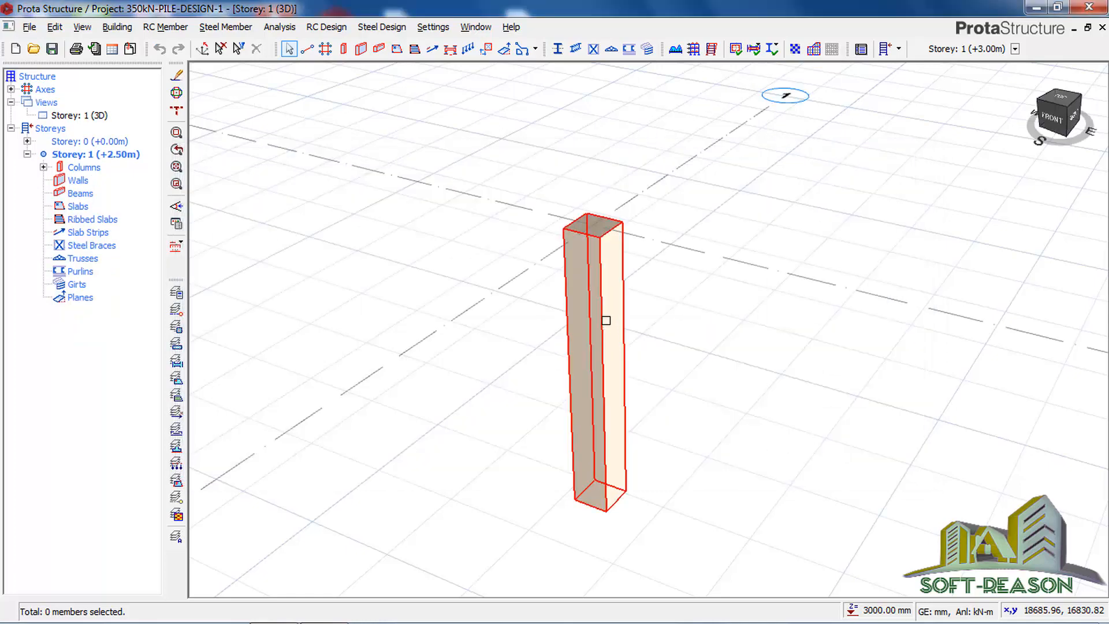
Step: Select the column and try to assign column nodal loads to it
mouse_move(600, 278)
mouse_move(579, 468)
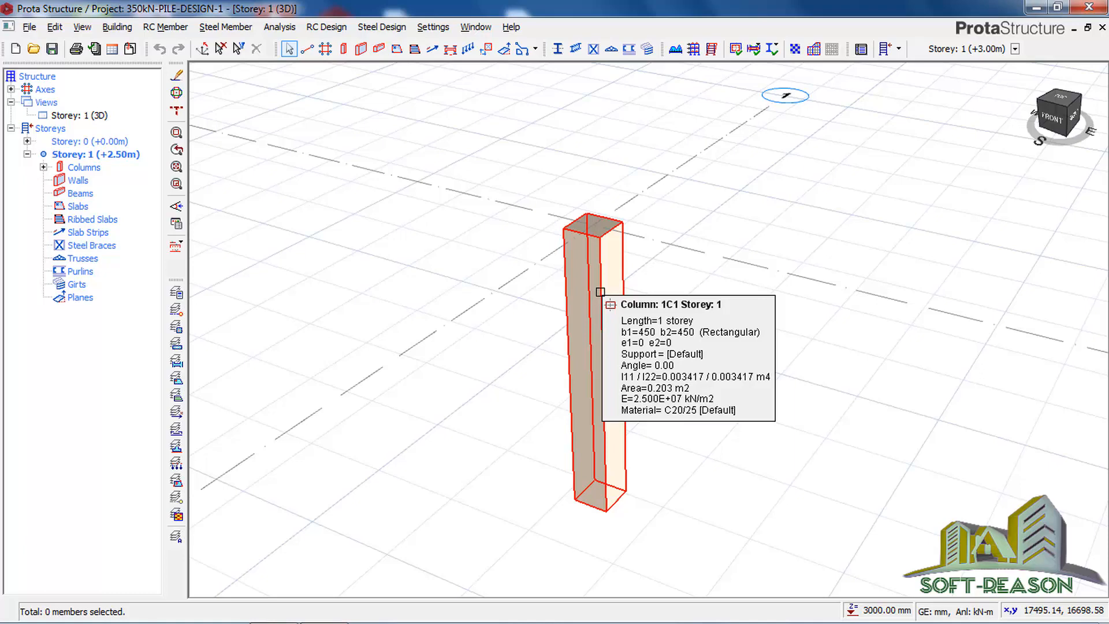
left_click(599, 253)
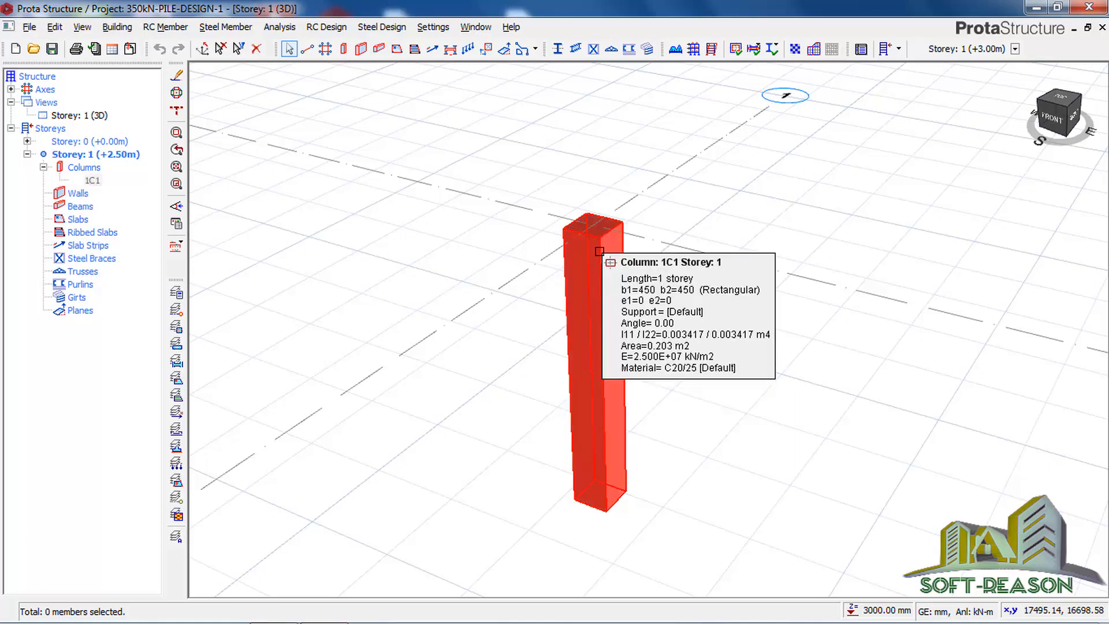
right_click(603, 258)
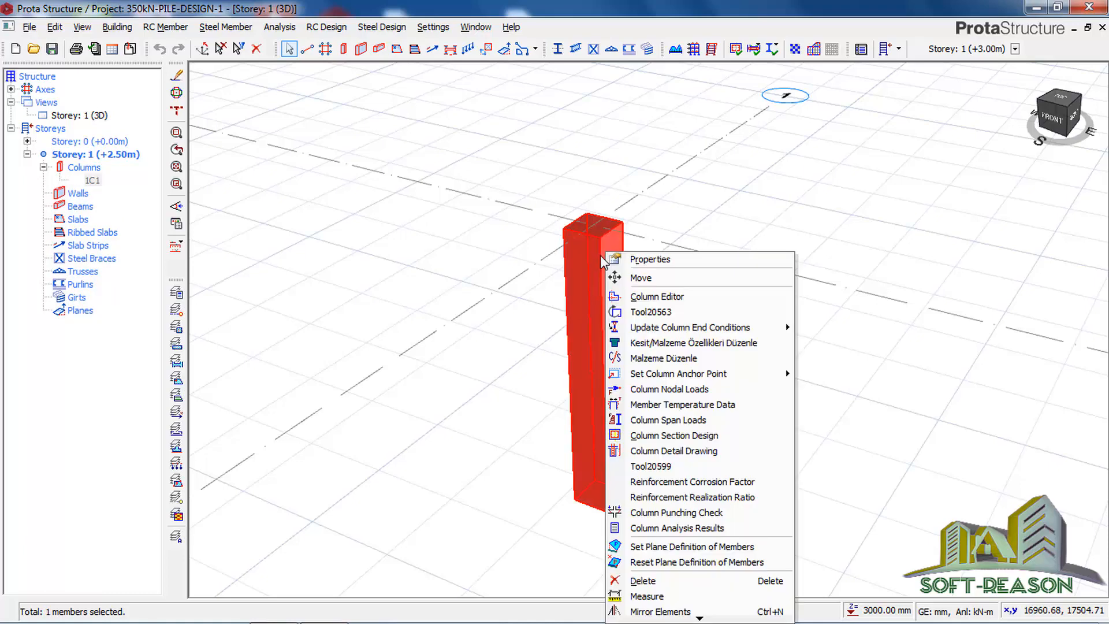
left_click(687, 391)
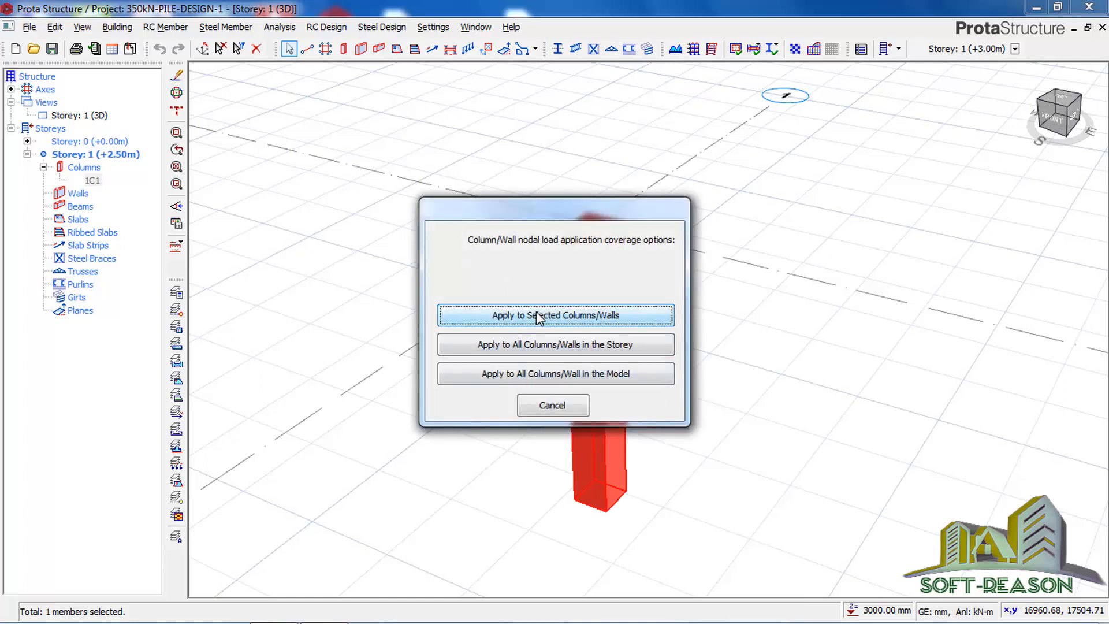
left_click(502, 347)
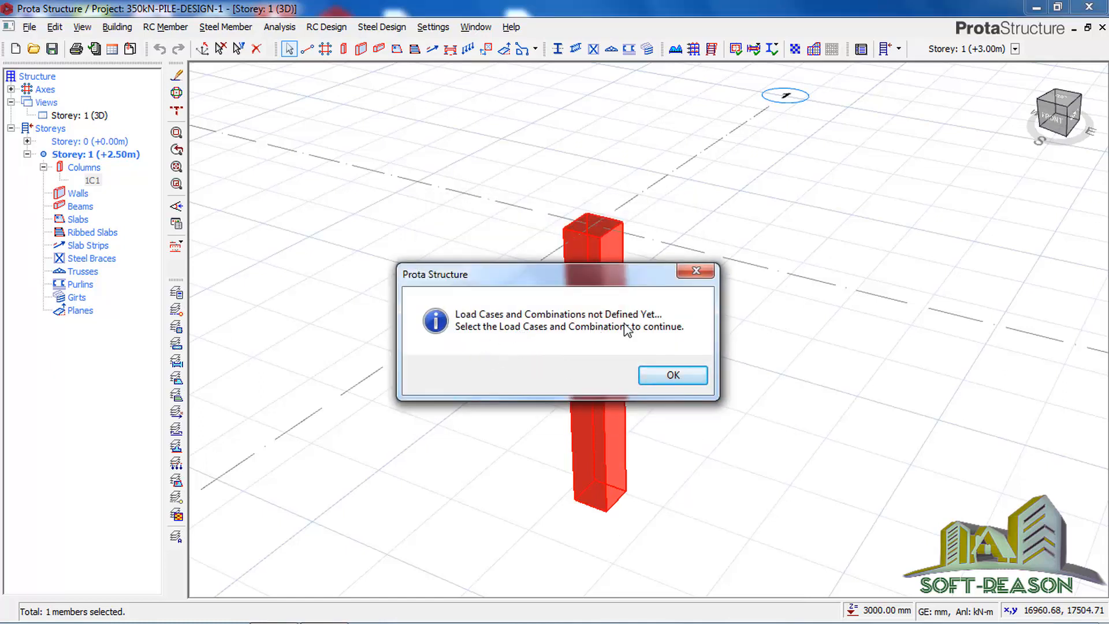
left_click(672, 377)
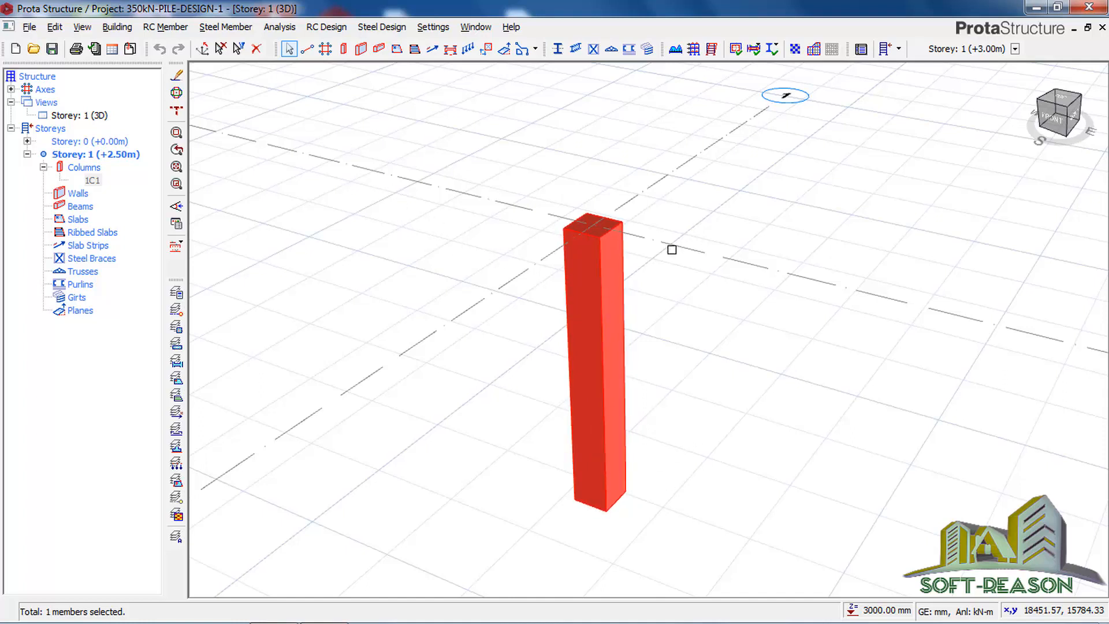
Step: Set the allowable stress of soil to 80 kN/m2 in the foundation parameters of the 3D building analysis
left_click(277, 29)
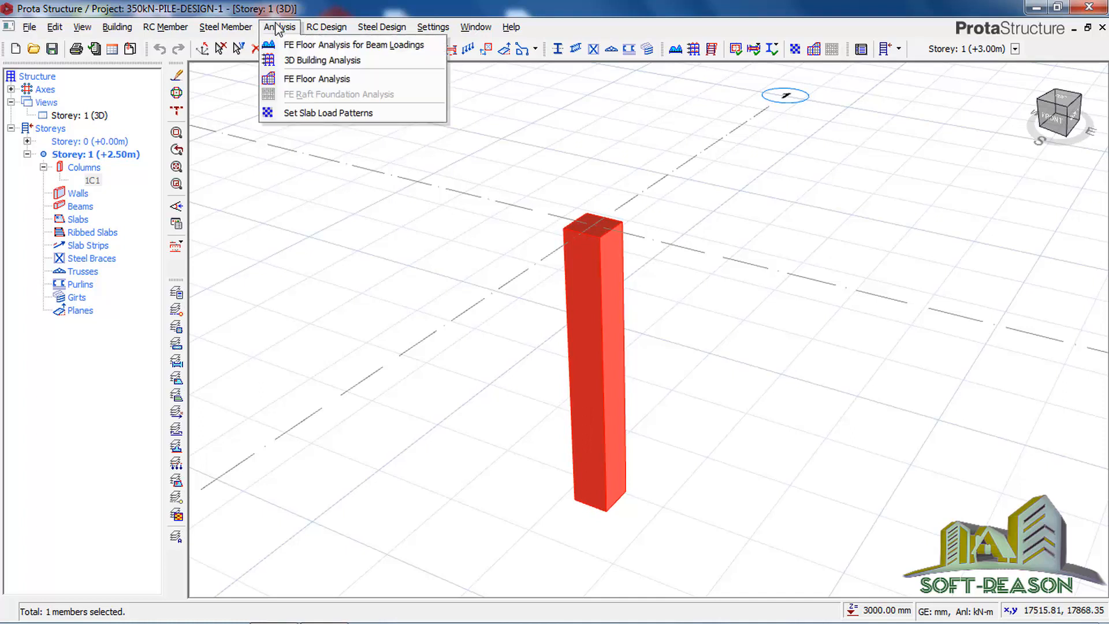
left_click(307, 60)
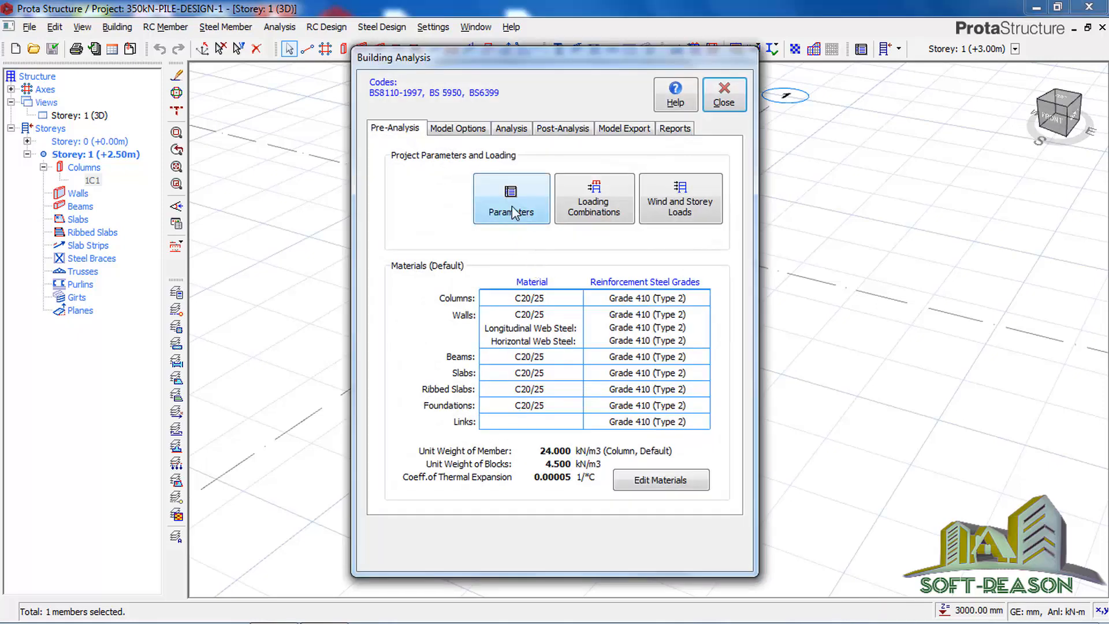
left_click(501, 224)
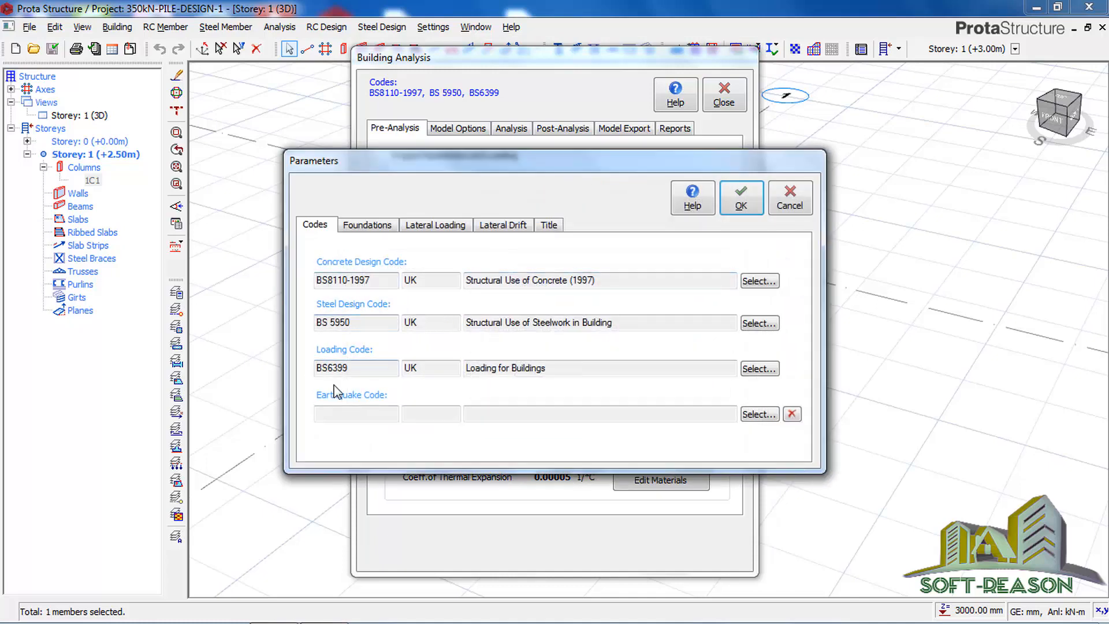
left_click(366, 225)
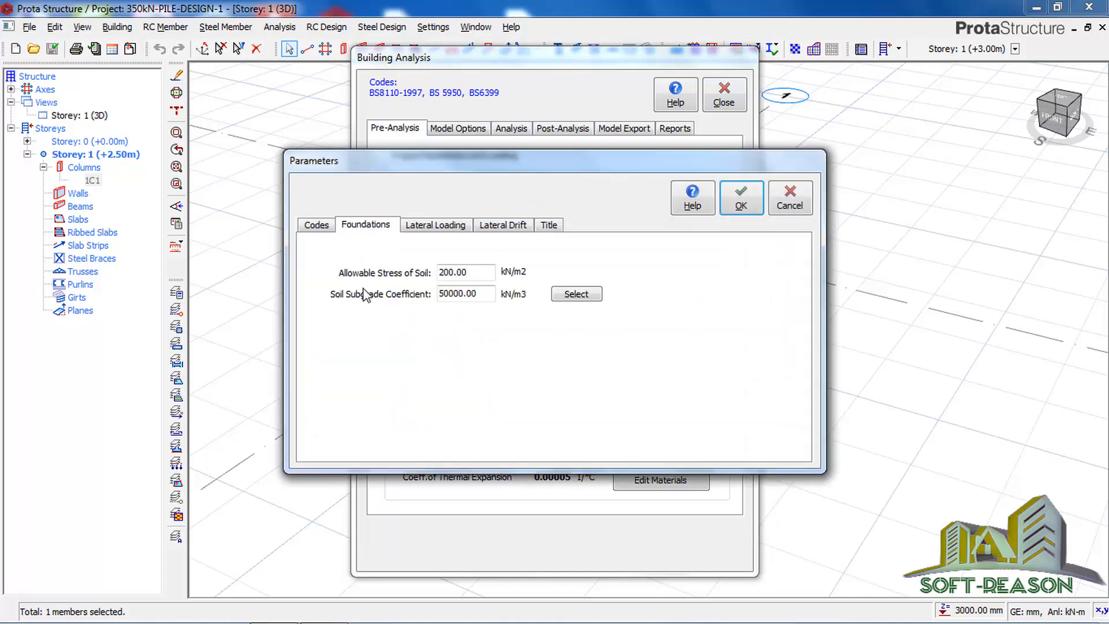
double_click(472, 272)
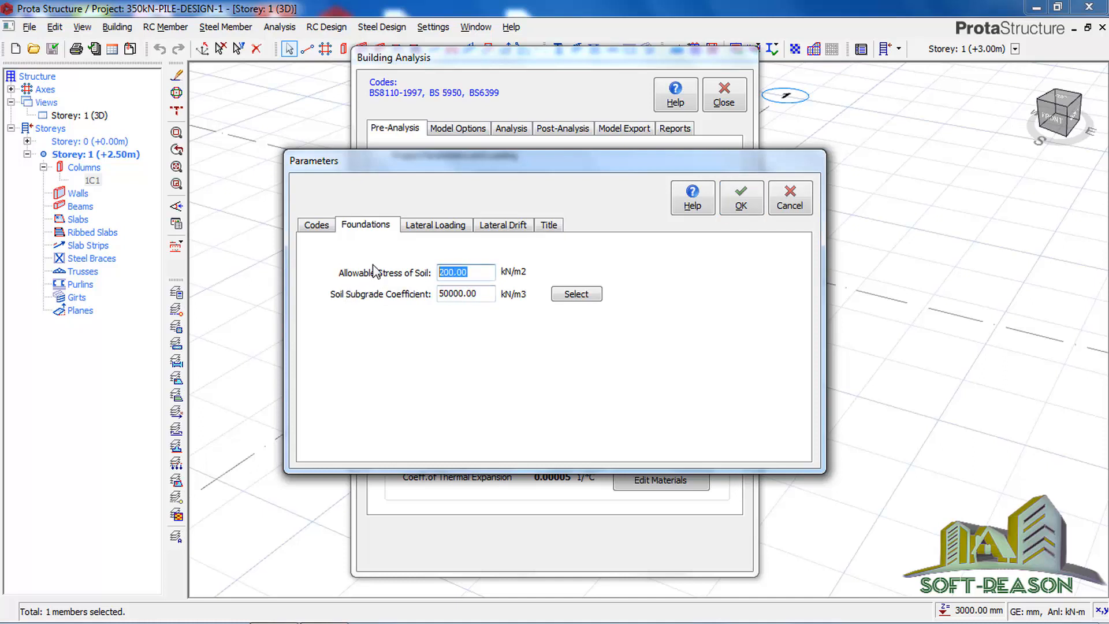
type("80")
Step: Enter SOFT-REASON as the maker in the project title data and accept the parameters
left_click(547, 226)
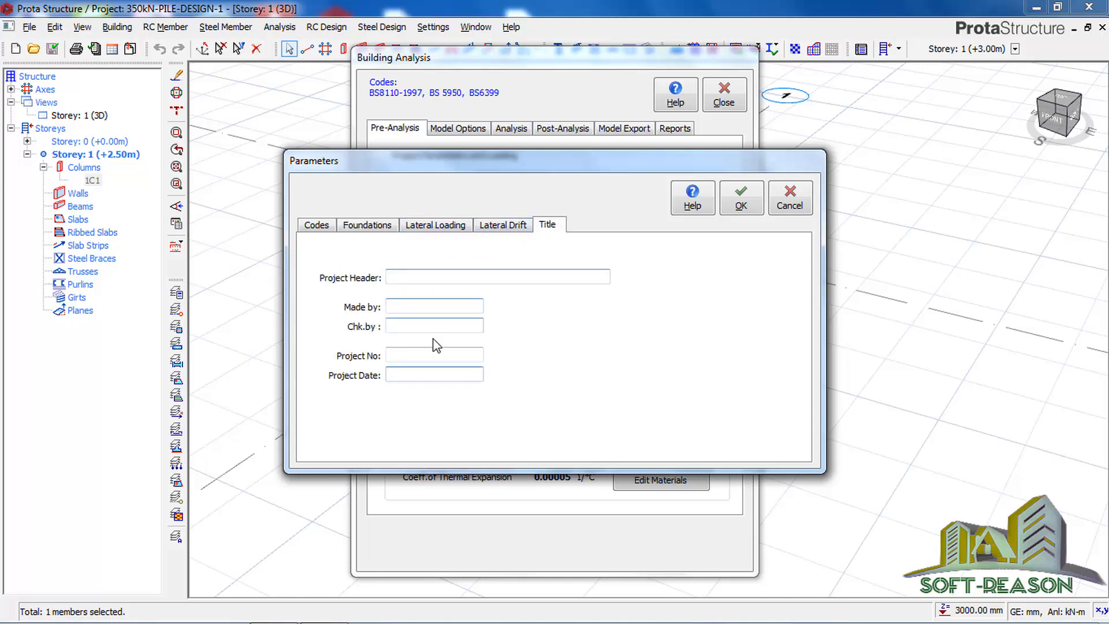
left_click(438, 301)
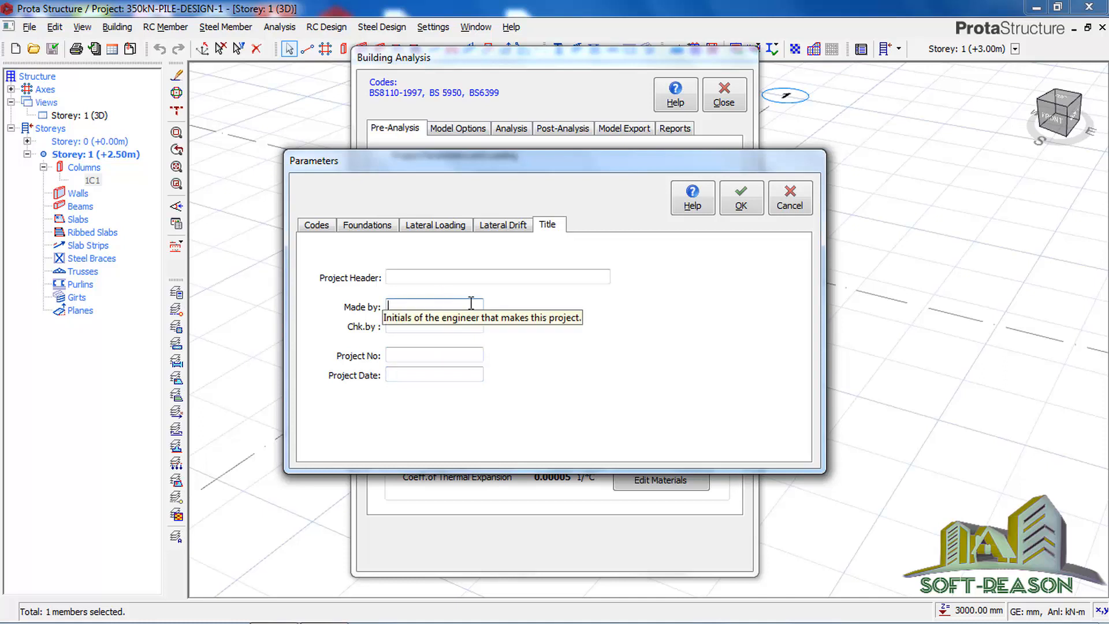
type("SOFT-REASON")
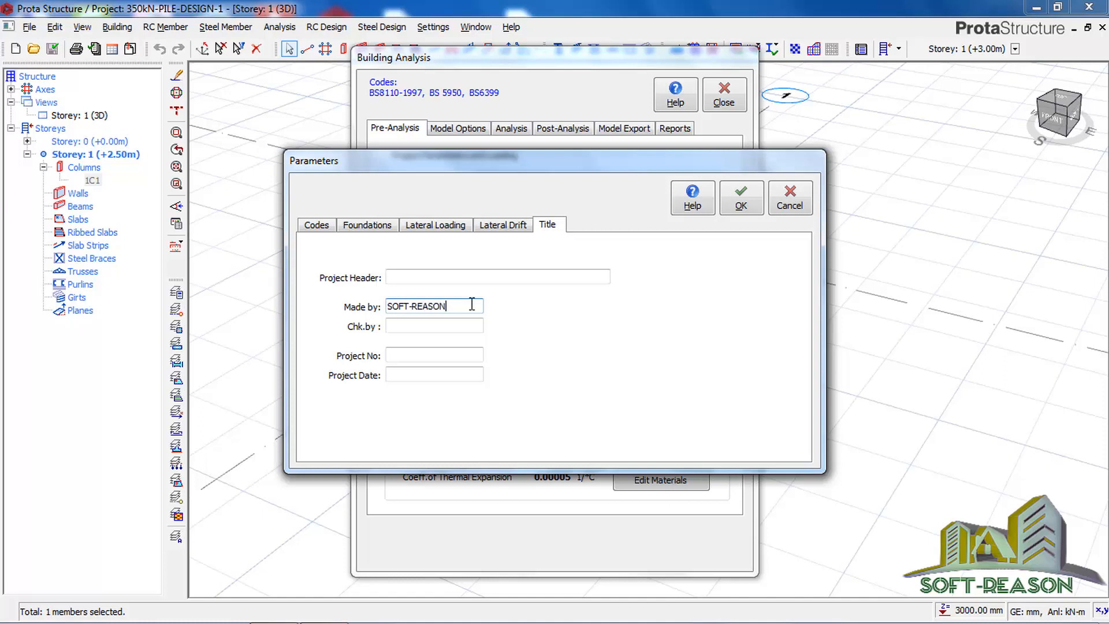
left_click(737, 203)
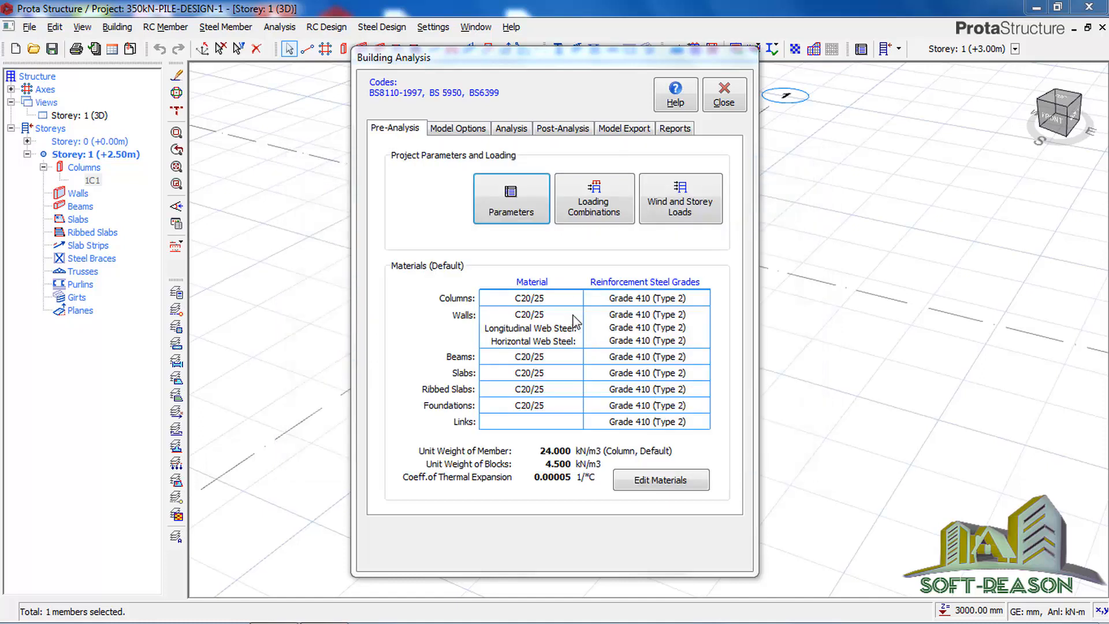
Step: Generate the load cases and combinations with the default Loading Generator settings and accept them
left_click(594, 207)
left_click(453, 135)
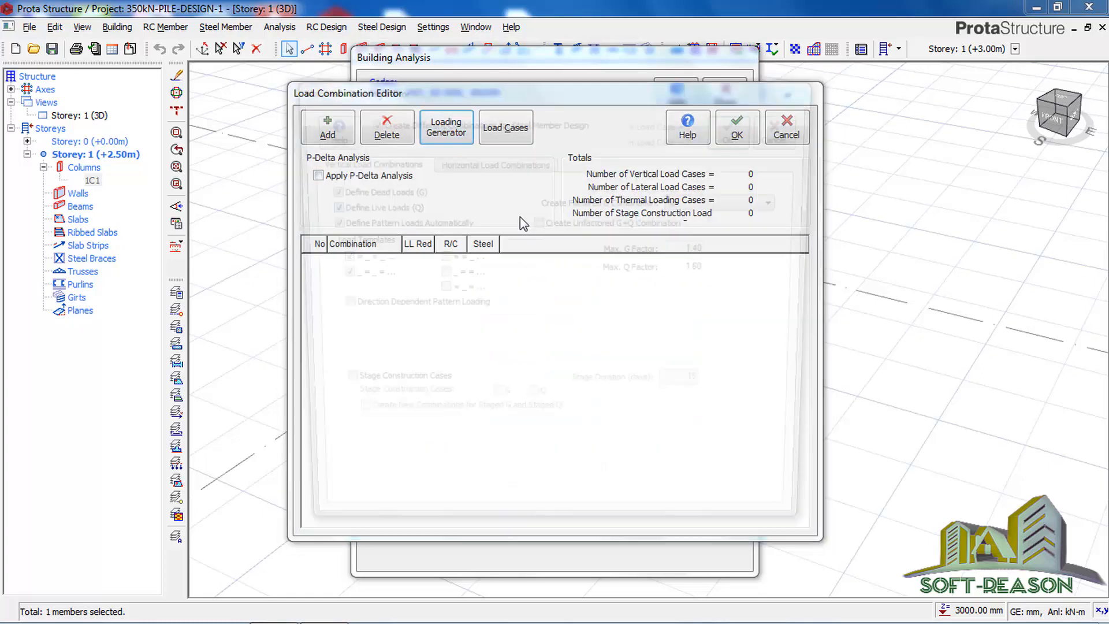
left_click(736, 134)
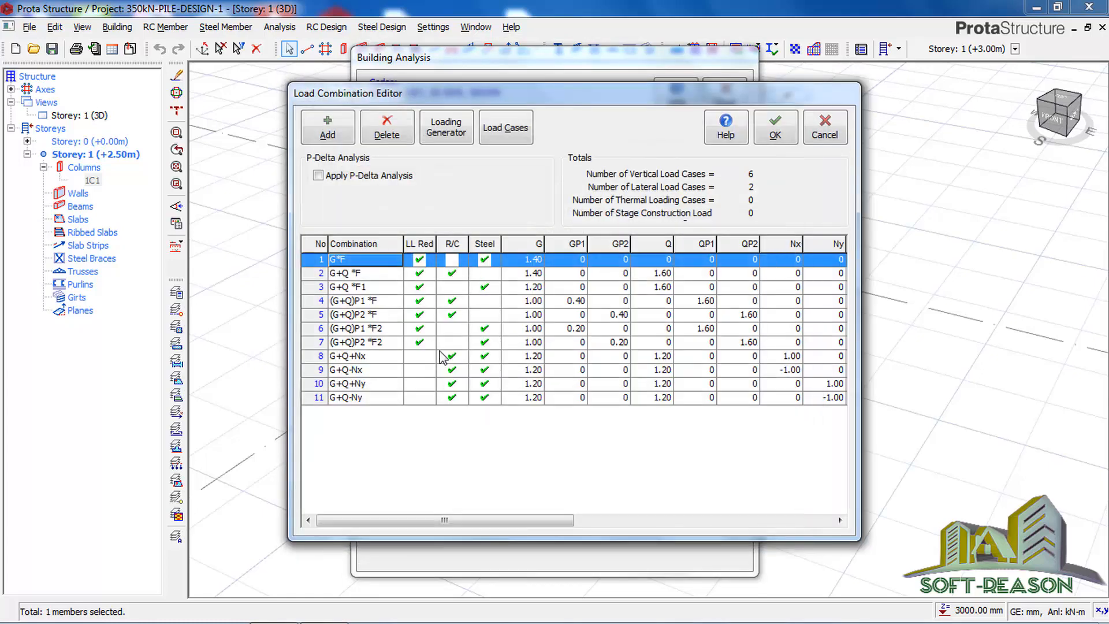
left_click(775, 134)
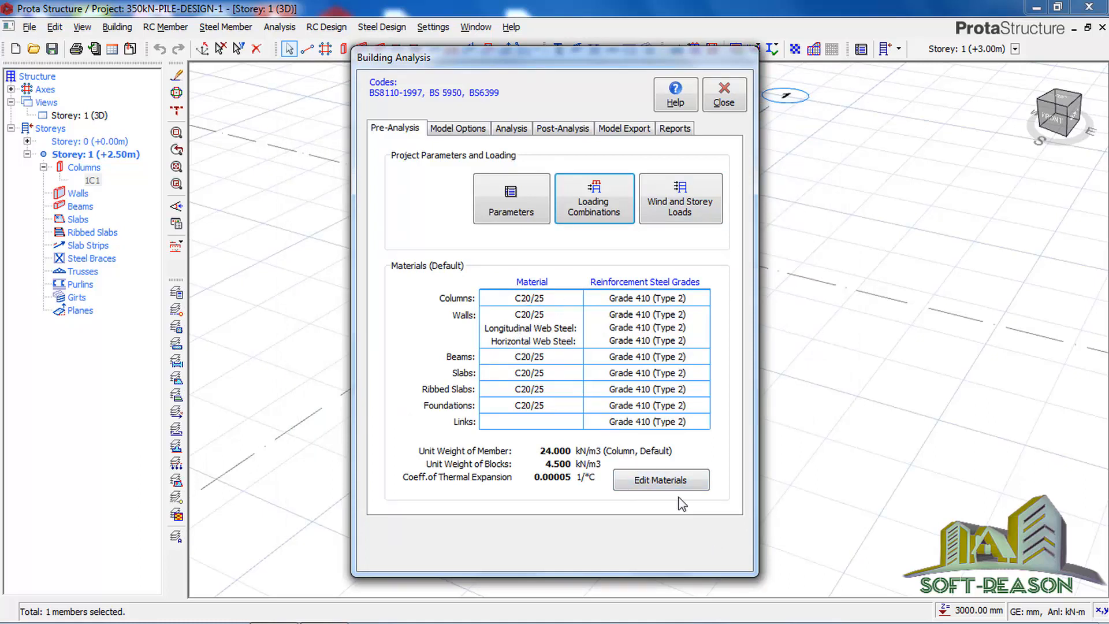
Step: Exclude Y10, Y13 and Y32 from the usable rebar diameters of the default concrete column material
left_click(662, 484)
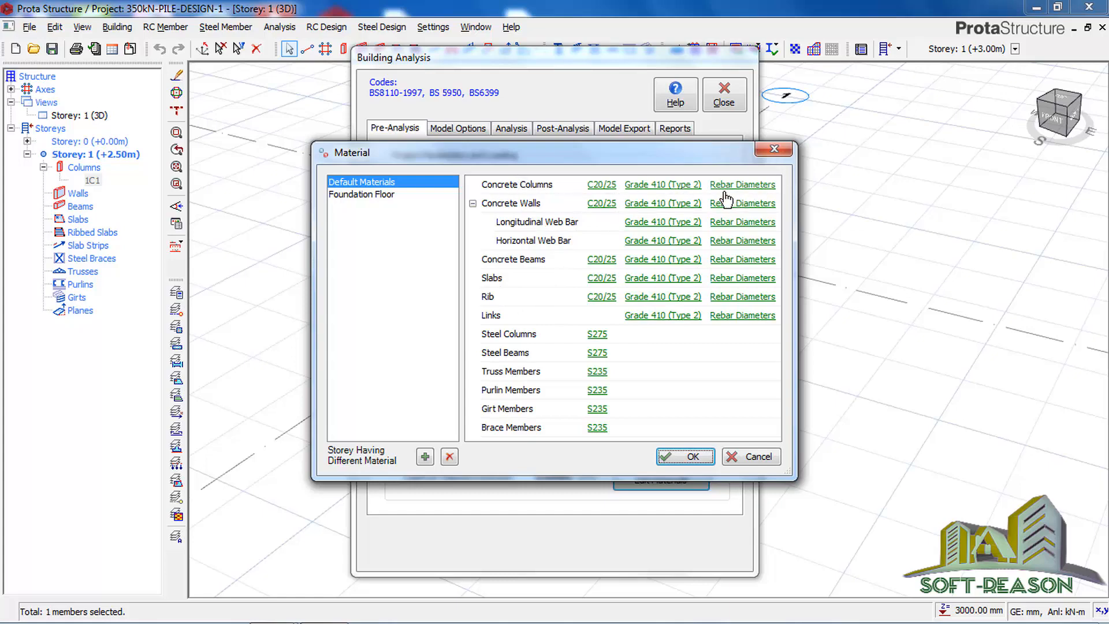
left_click(744, 185)
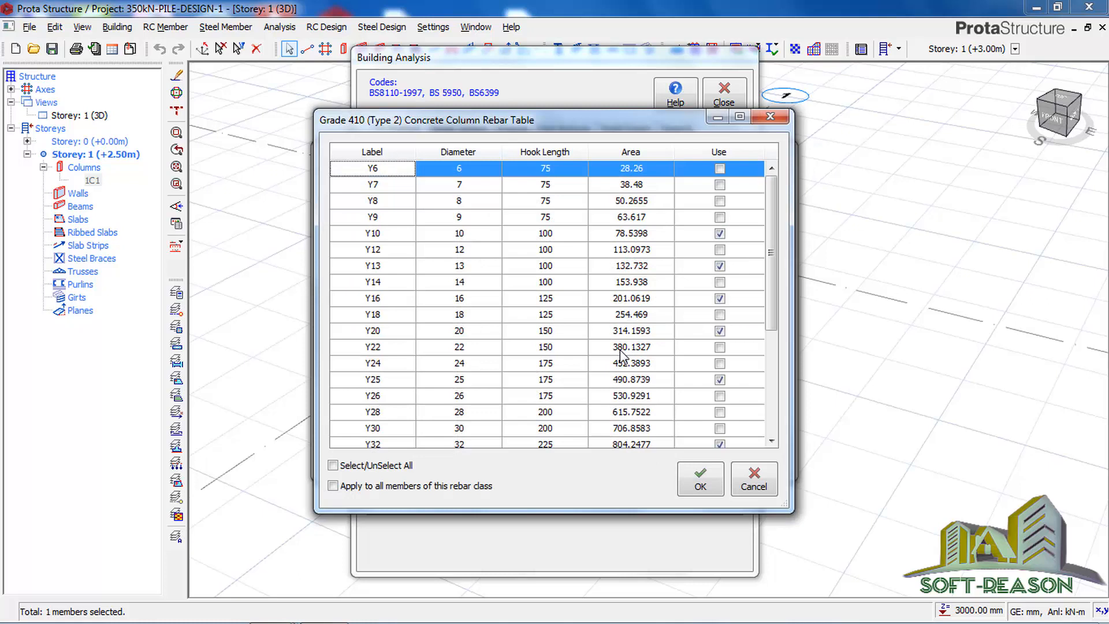
left_click(719, 233)
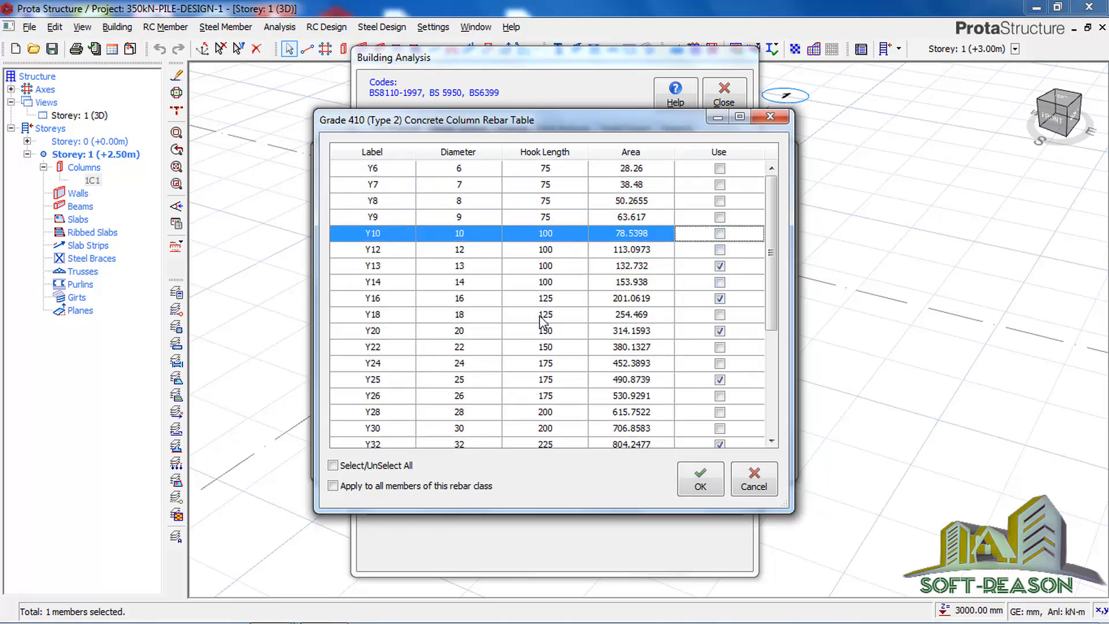
left_click(719, 298)
left_click(719, 265)
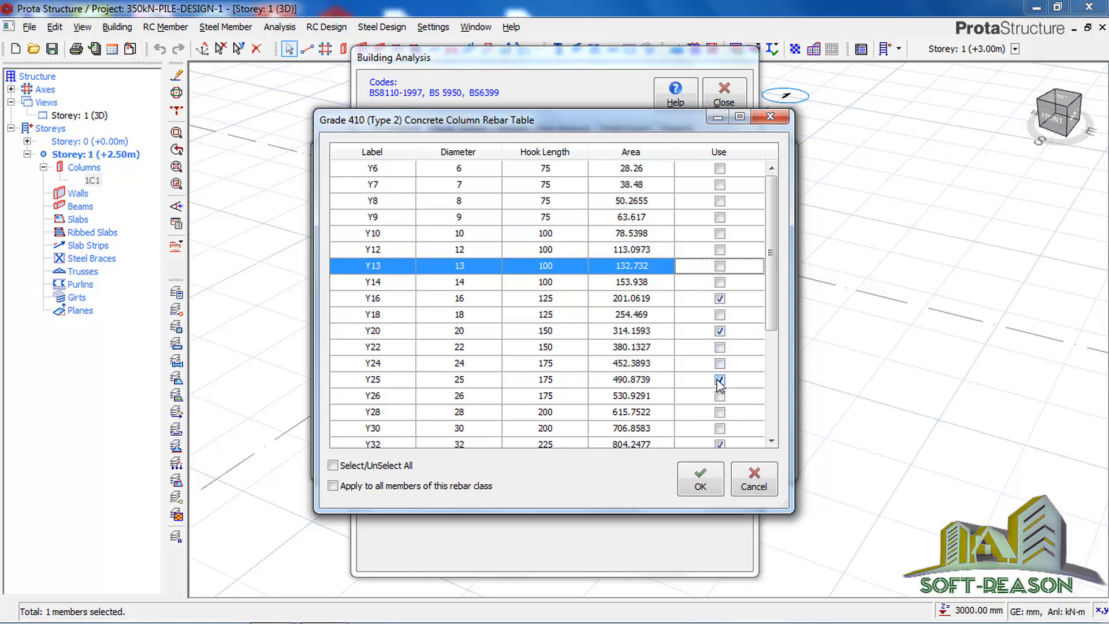
left_click(722, 445)
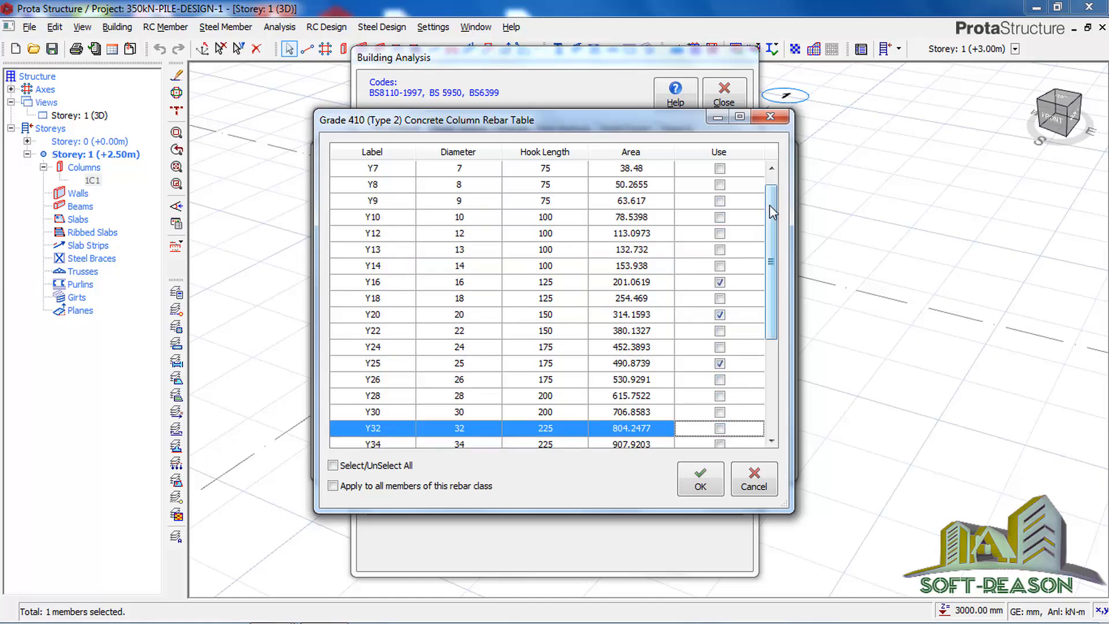
mouse_move(768, 204)
left_mouse_down()
mouse_move(757, 339)
mouse_move(765, 187)
left_mouse_up()
left_click(700, 478)
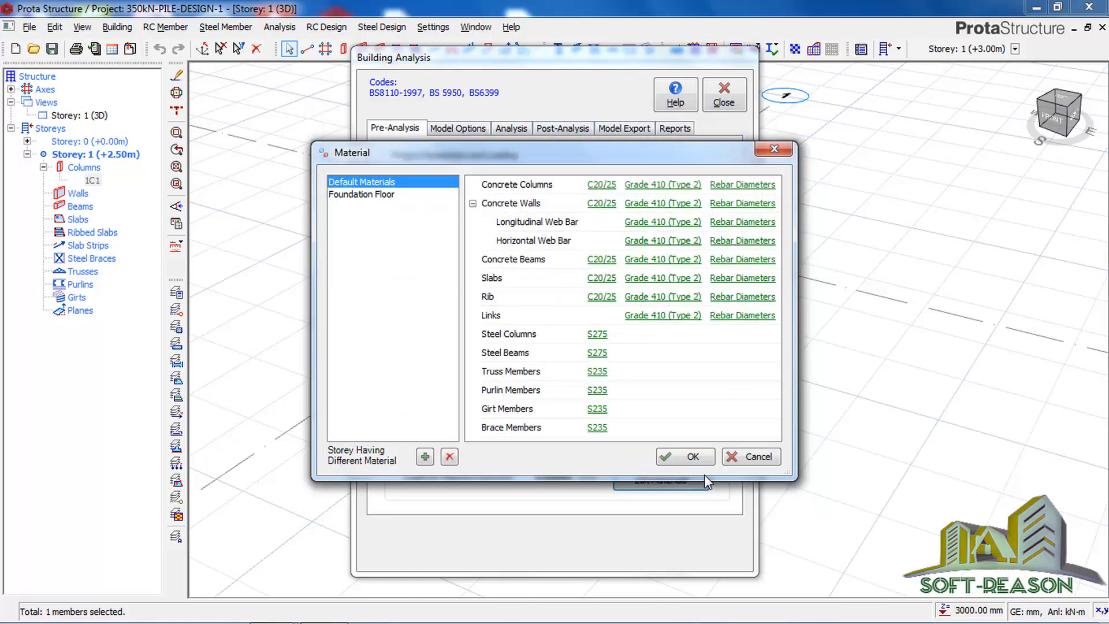
Step: In the foundation floor materials, exclude Y10 and Y13 from the usable foundation rebar diameters and include Y12
left_click(367, 195)
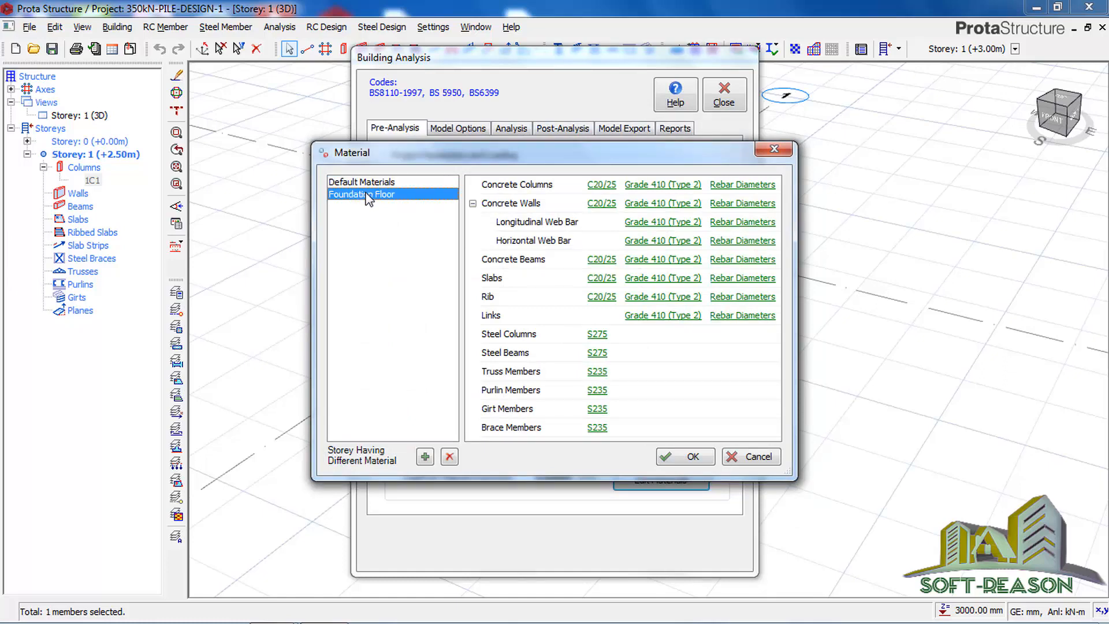
left_click(727, 187)
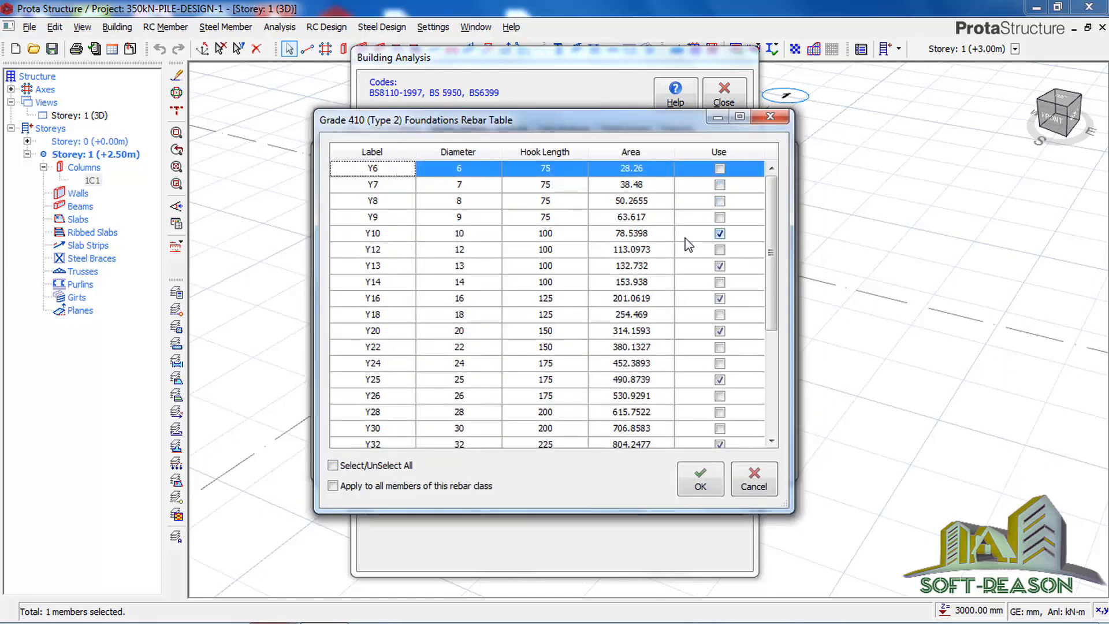
left_click(720, 233)
left_click(719, 249)
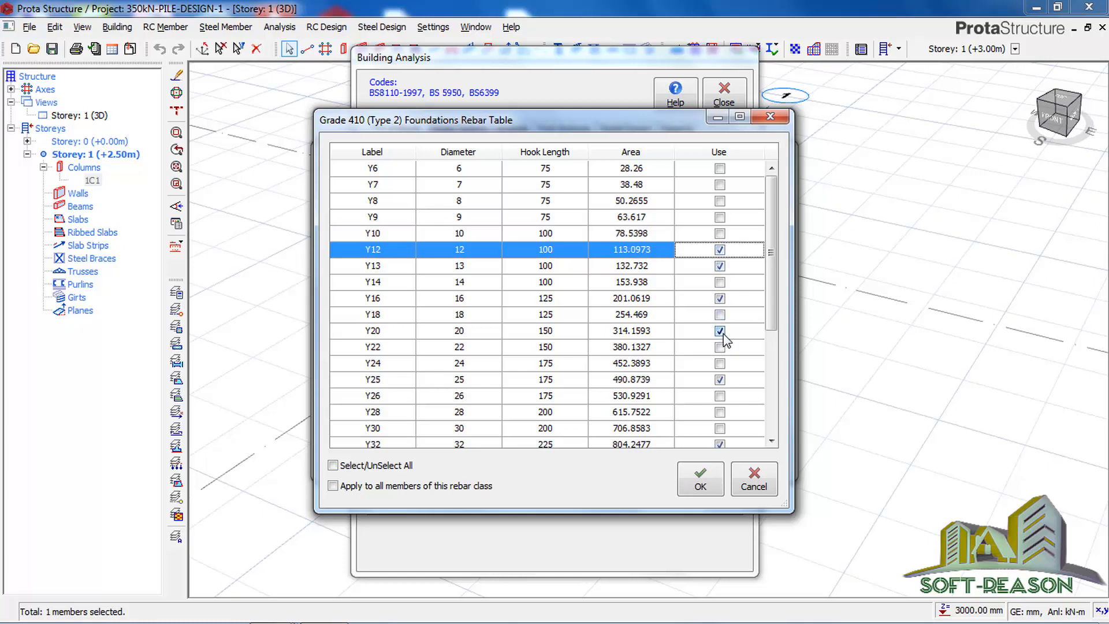
left_click(719, 265)
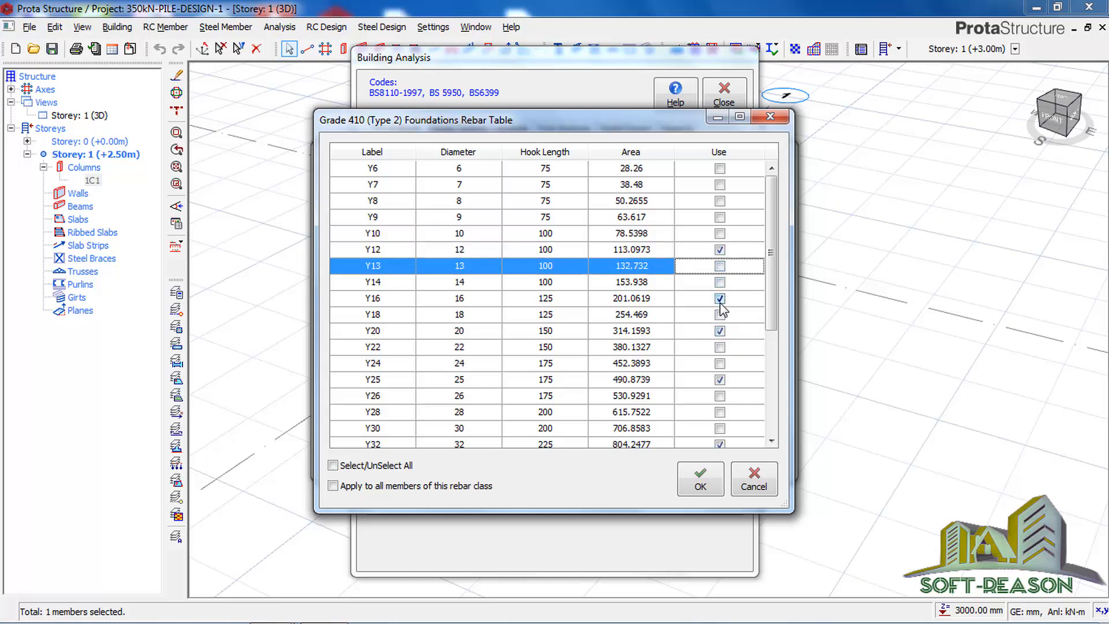
left_click(720, 330)
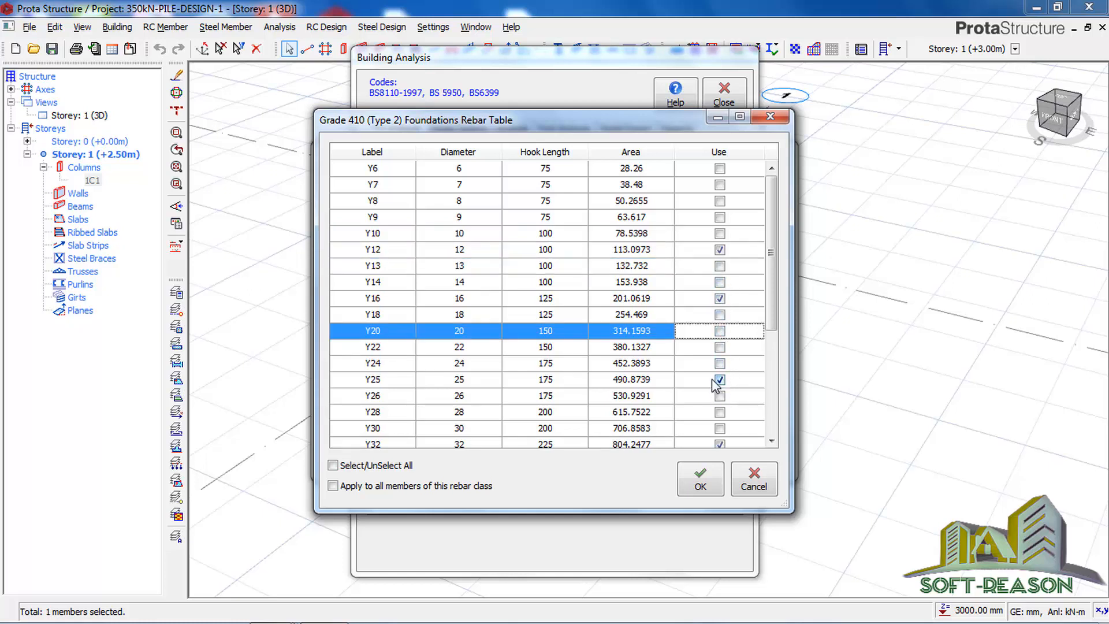
left_click(719, 380)
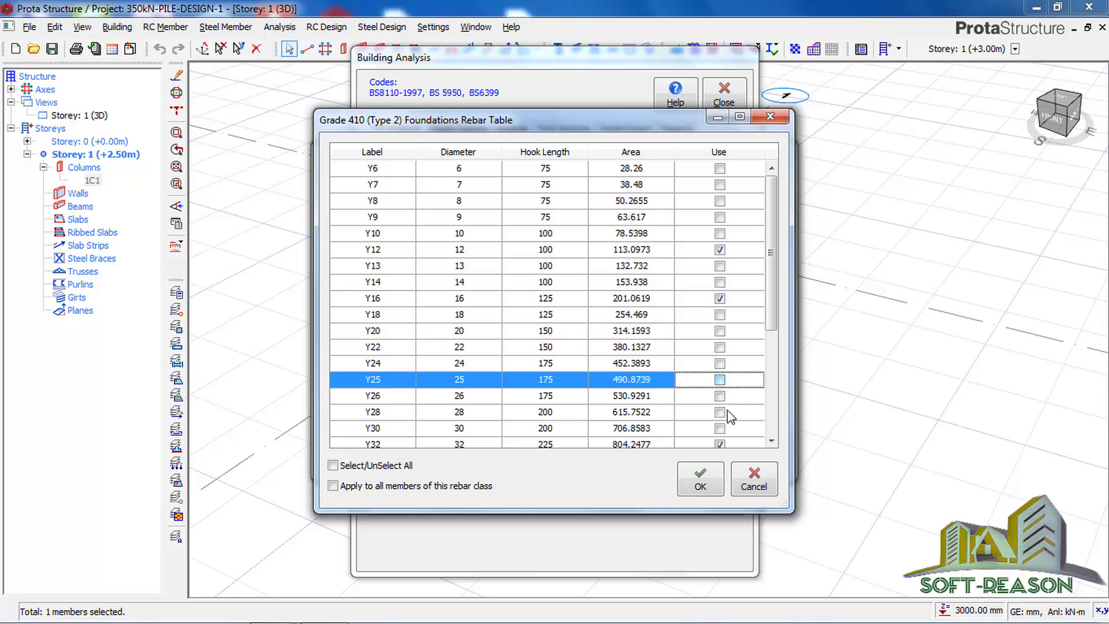
left_click(719, 444)
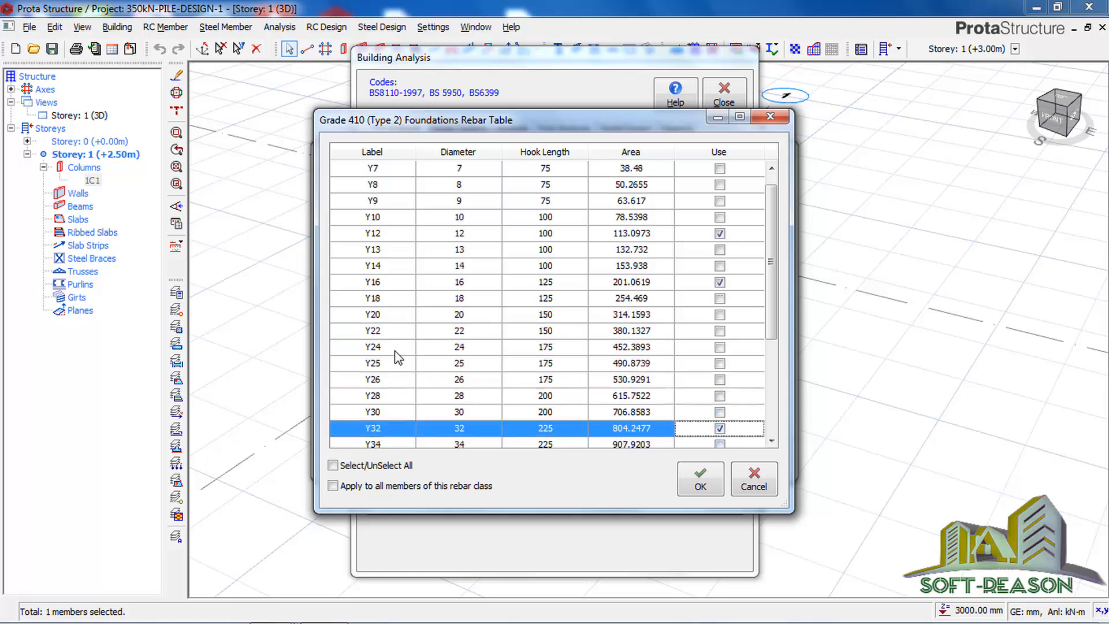
left_click(716, 363)
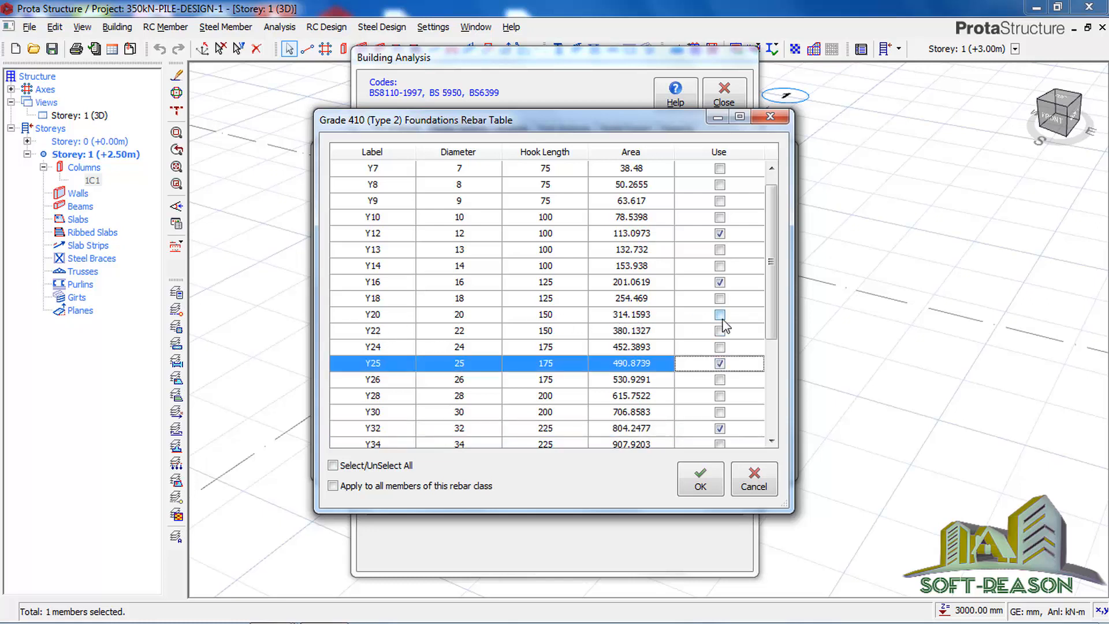
left_click(720, 315)
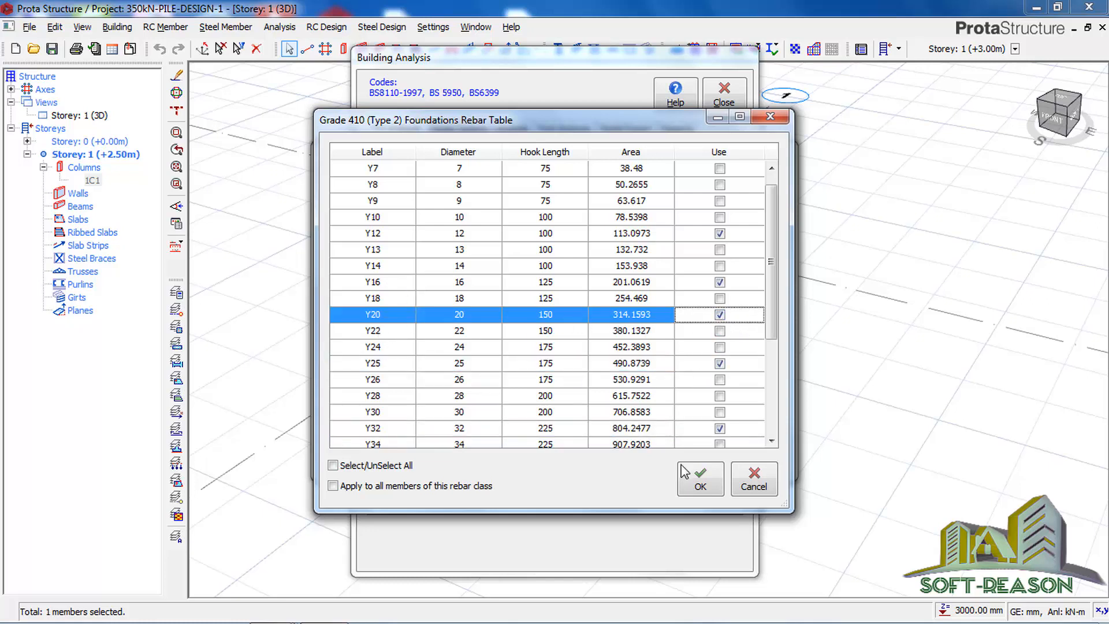
Step: Review the larger diameters in the foundation rebar table and accept the selection
left_click_drag(766, 337, 765, 418)
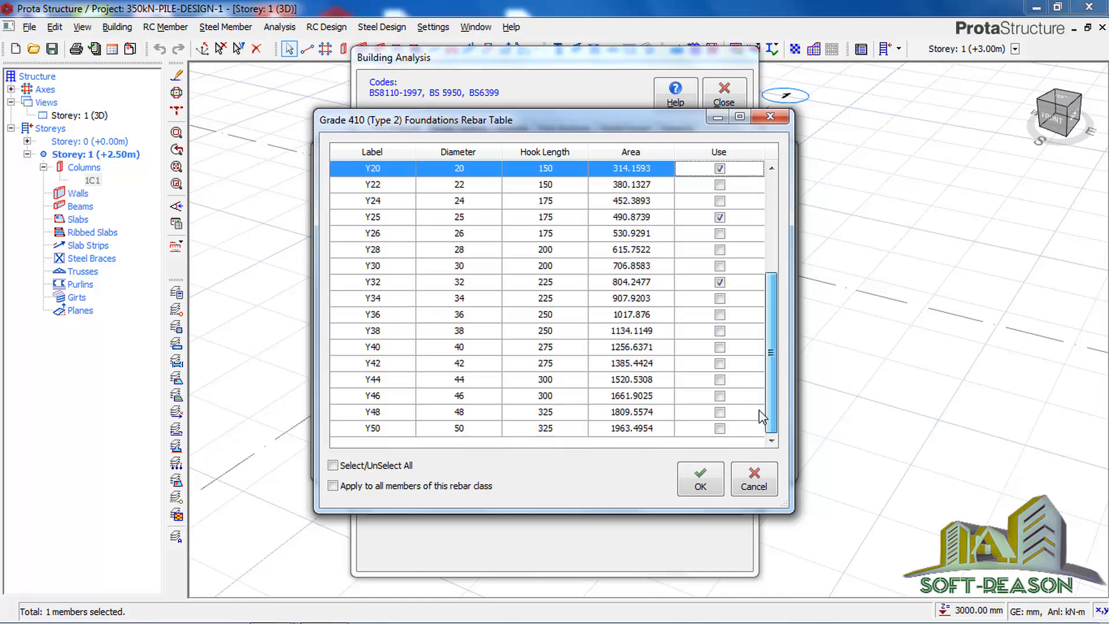
left_click(701, 480)
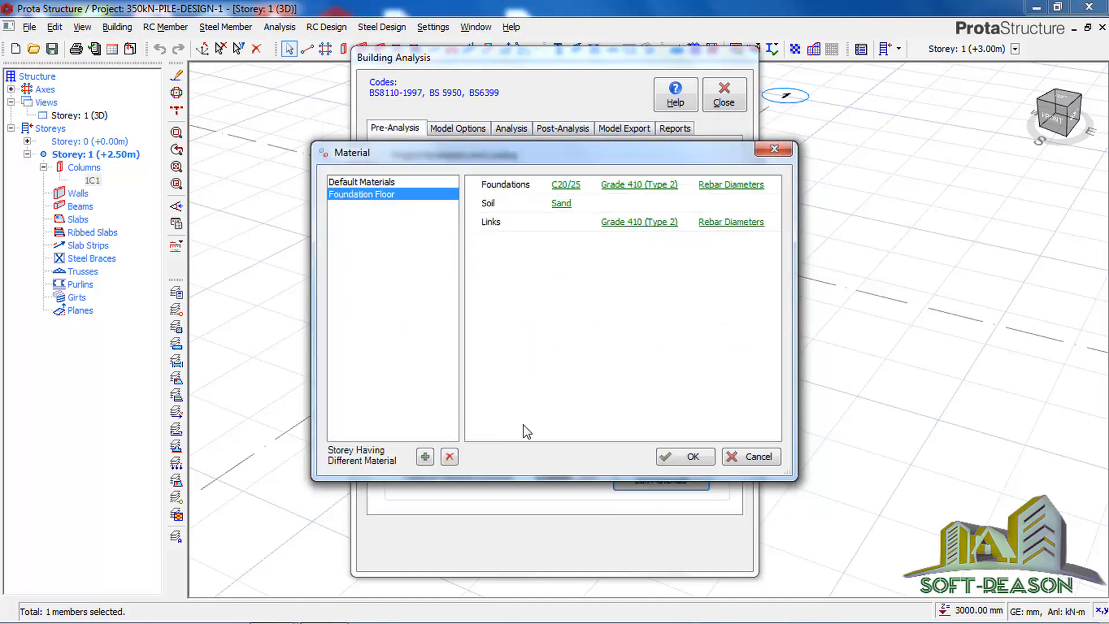
Step: Exclude Y9, Y13, Y18, Y20, Y25 and Y32 from the default link rebar diameters, then accept the materials and close the building analysis
left_click(353, 183)
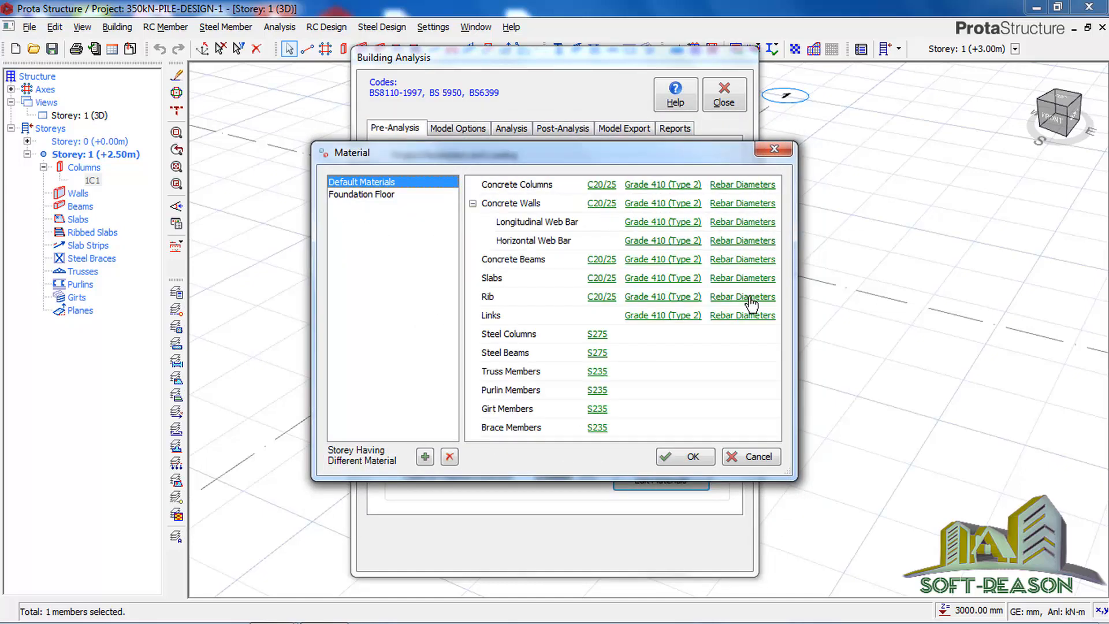
left_click(742, 315)
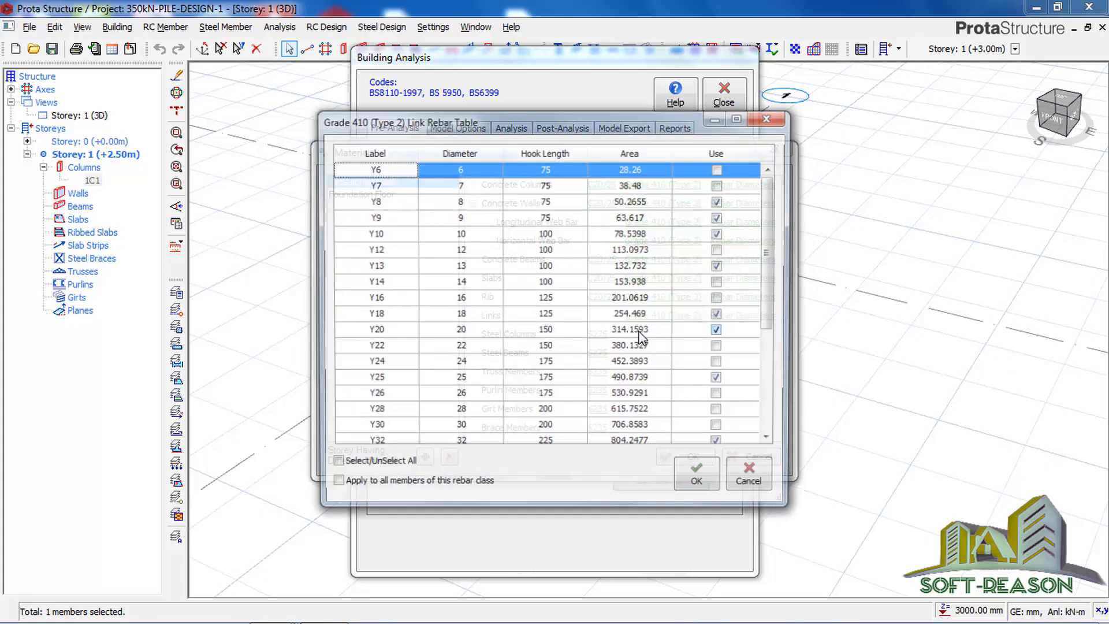
left_click(734, 445)
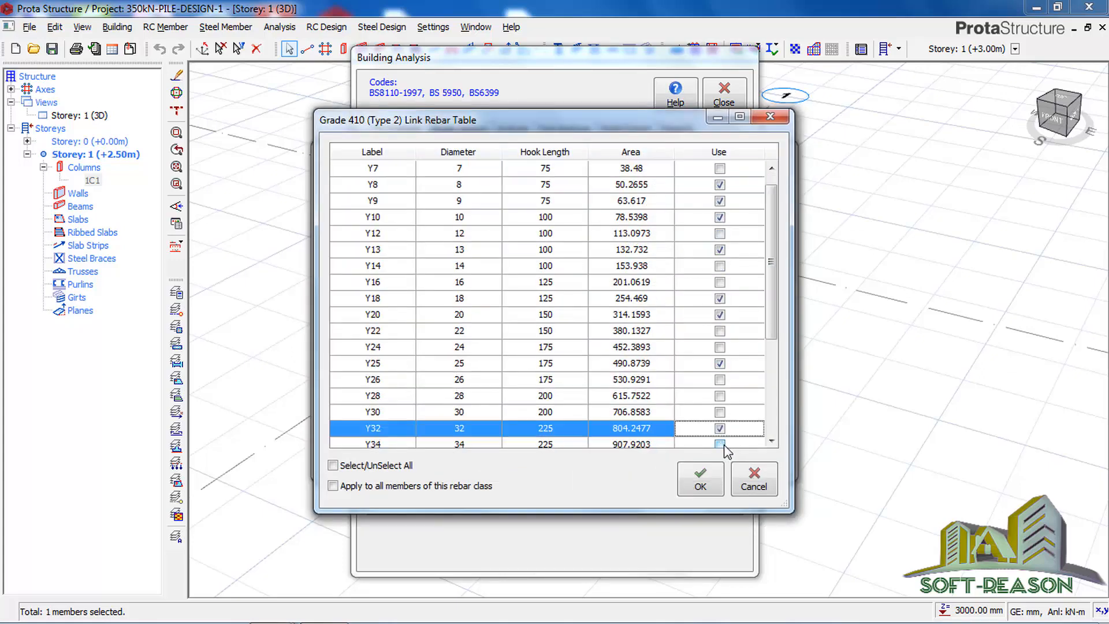
left_click(720, 428)
left_click(719, 363)
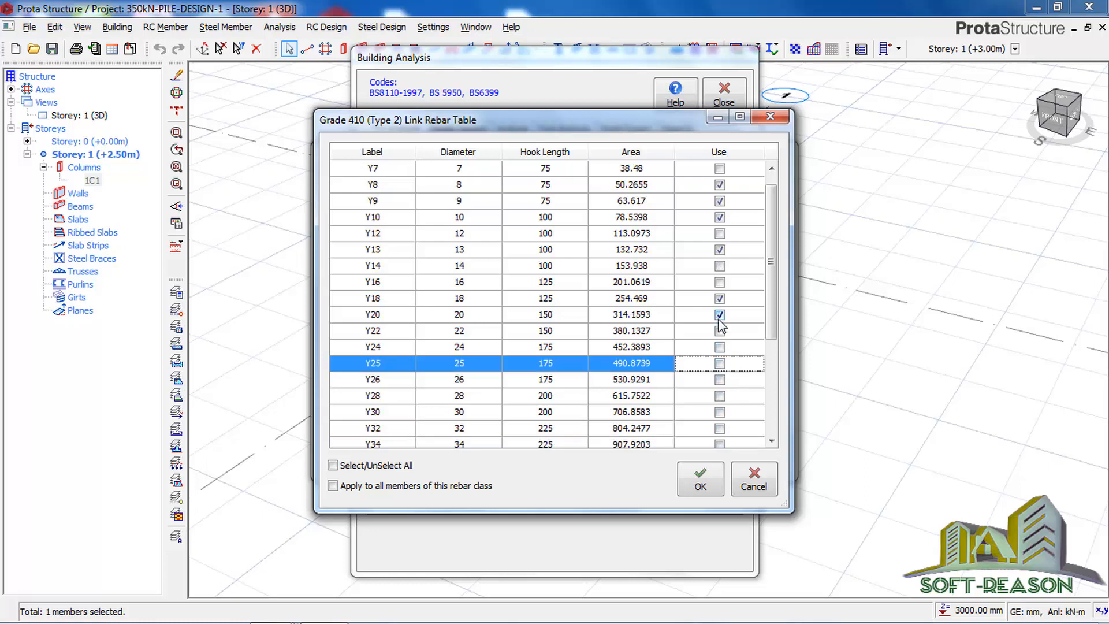
left_click(719, 314)
left_click(719, 298)
left_click(720, 249)
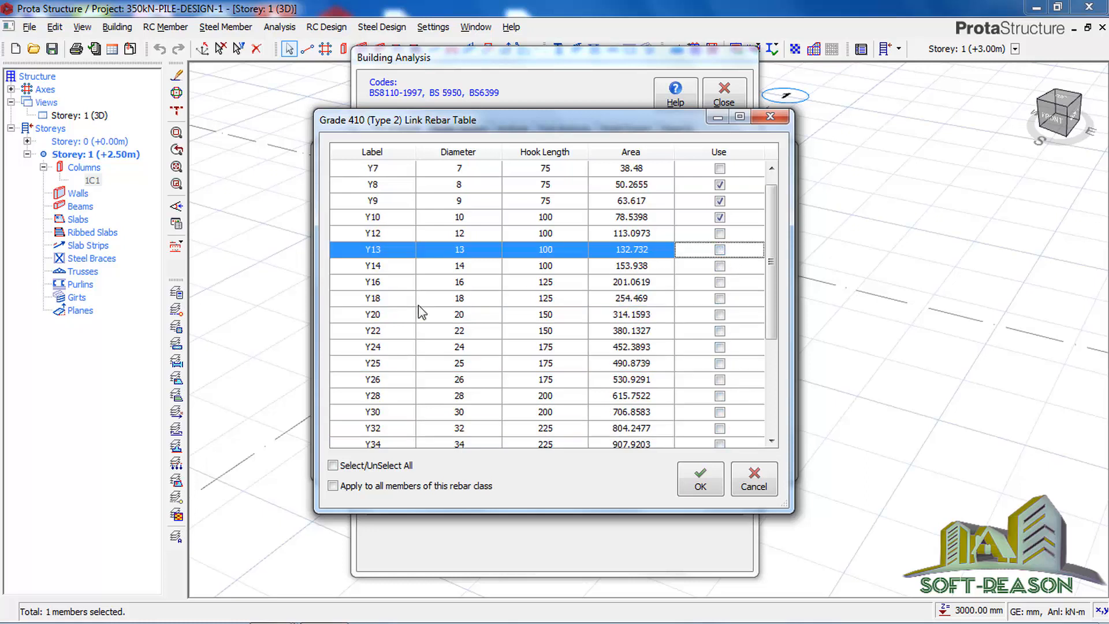
left_click(720, 201)
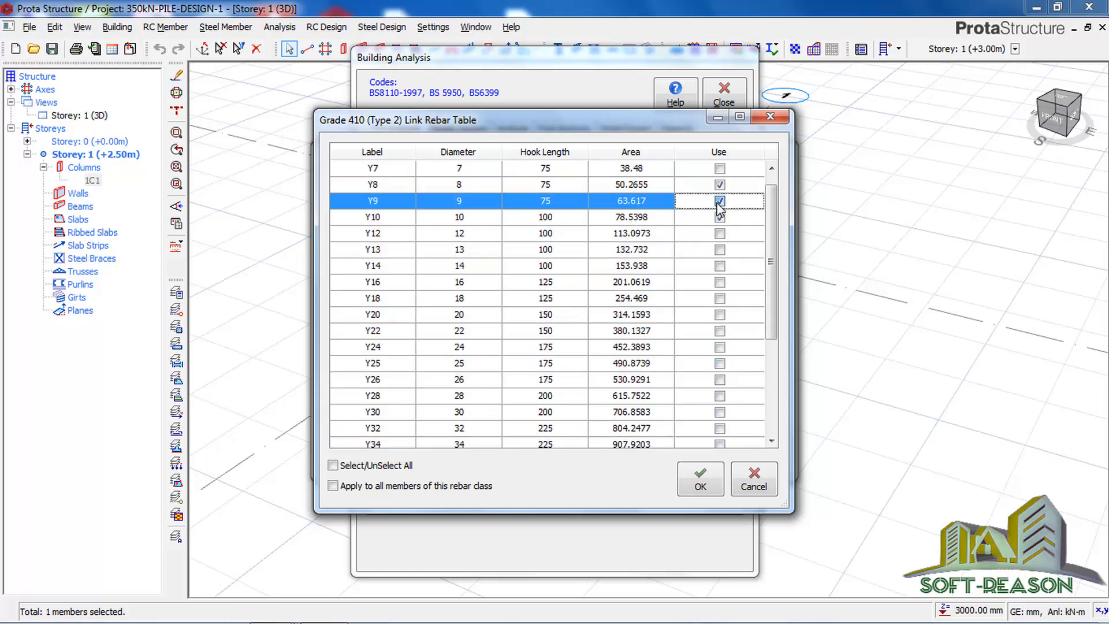
left_click(701, 479)
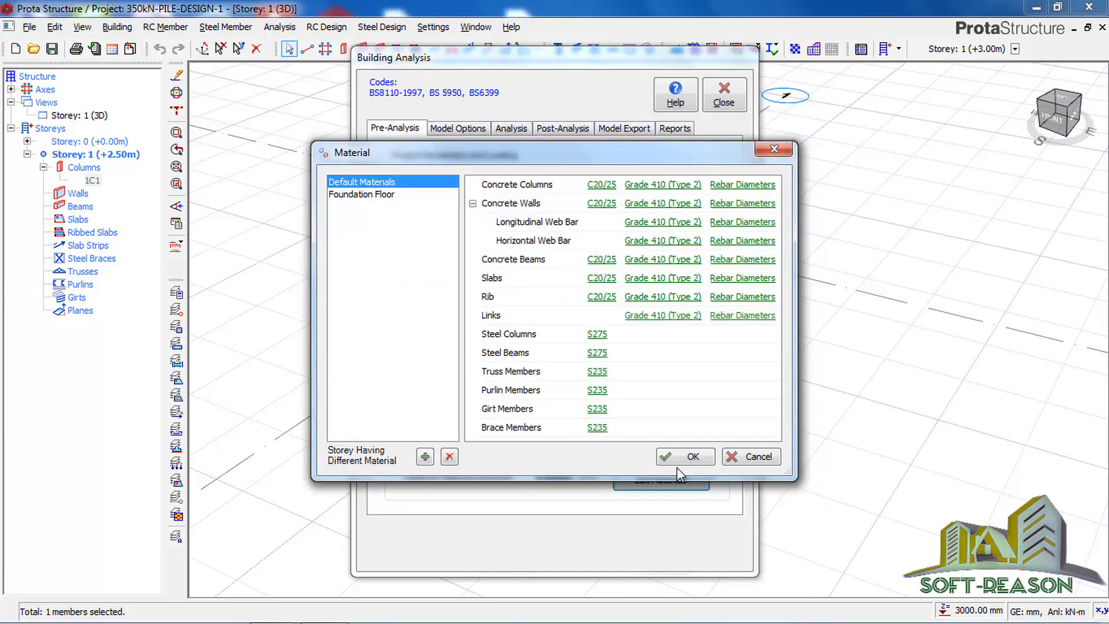
left_click(670, 460)
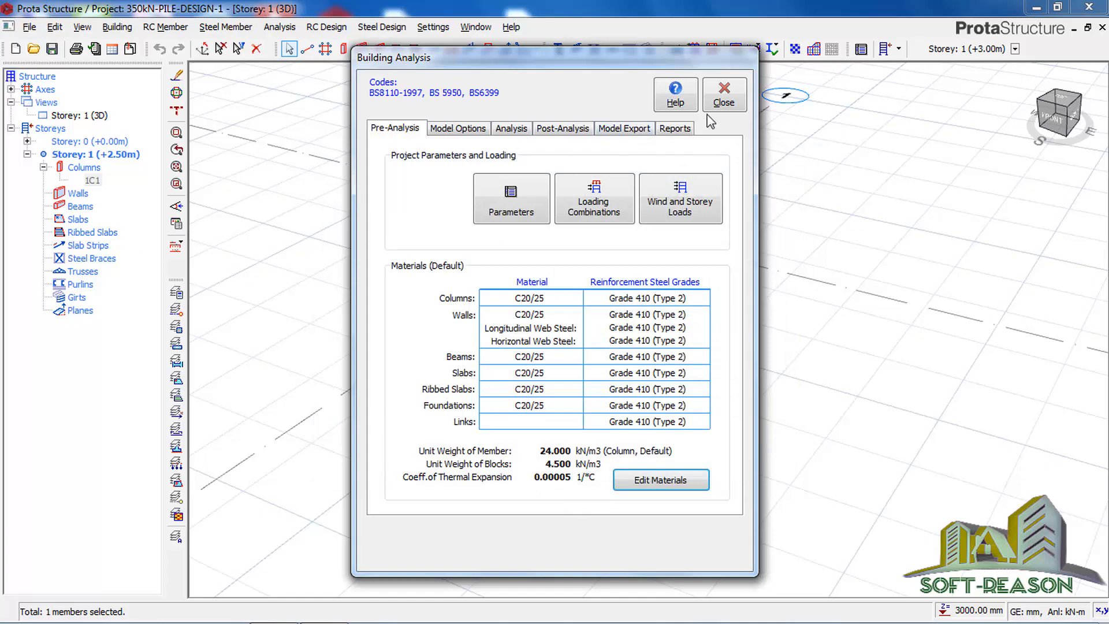
left_click(729, 102)
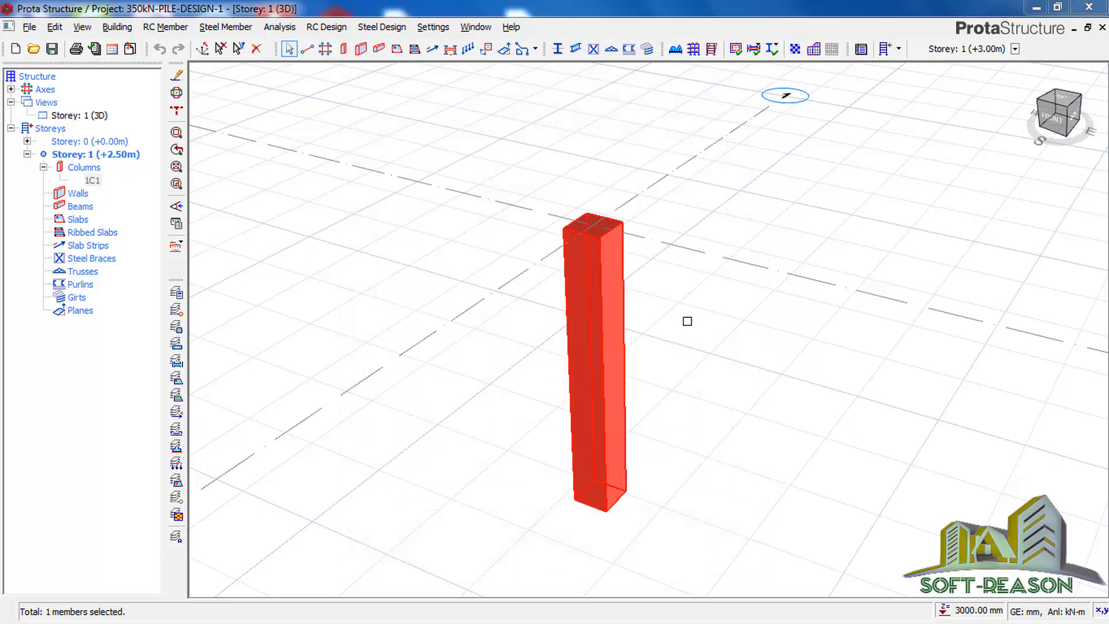
Step: Apply a nodal load to the selected column 1C1 with Fy of -350 kN in load case G
mouse_move(587, 335)
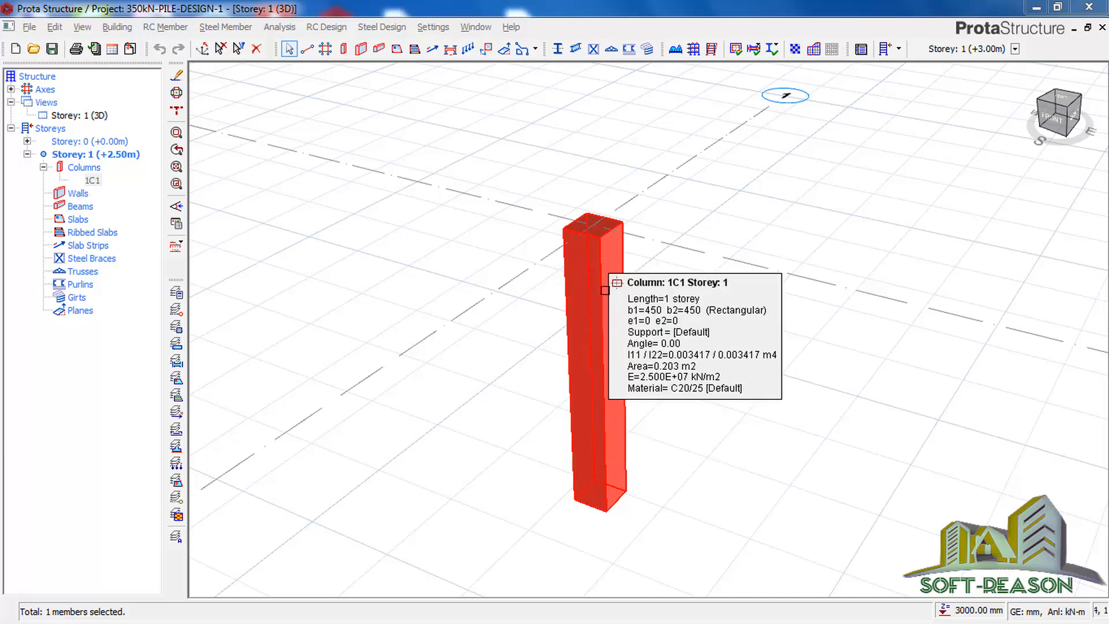
right_click(604, 241)
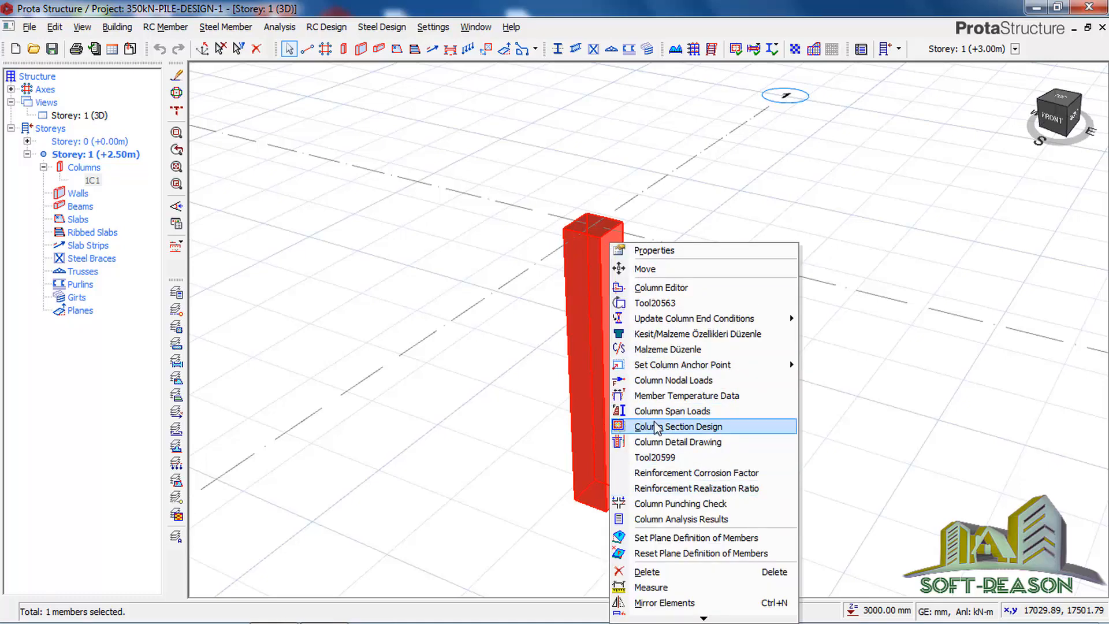
left_click(653, 381)
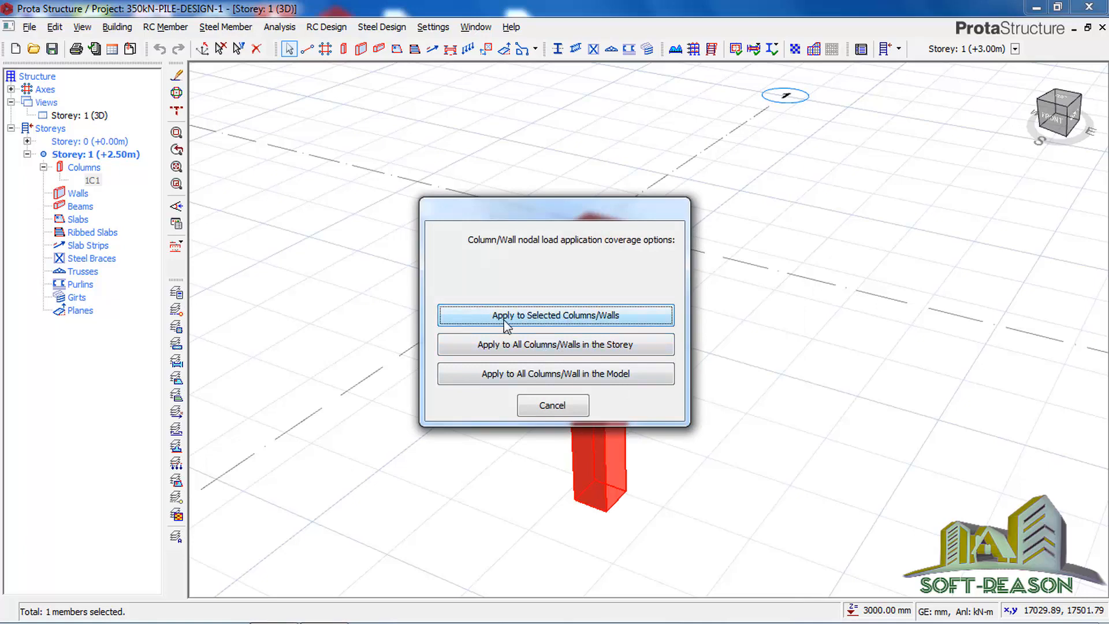
left_click(532, 319)
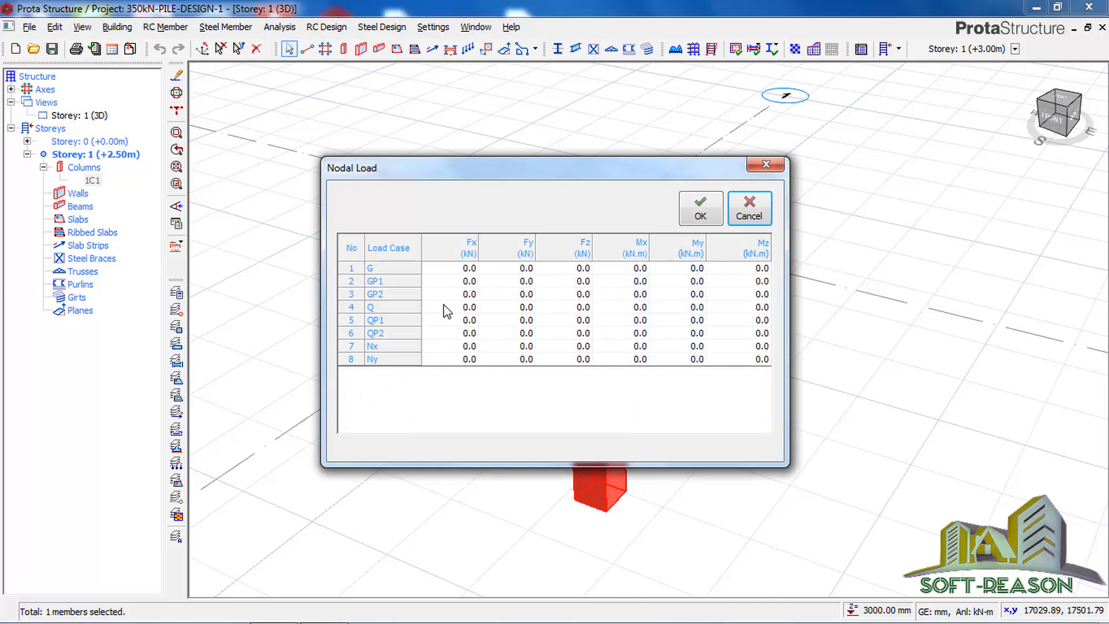
left_click(525, 271)
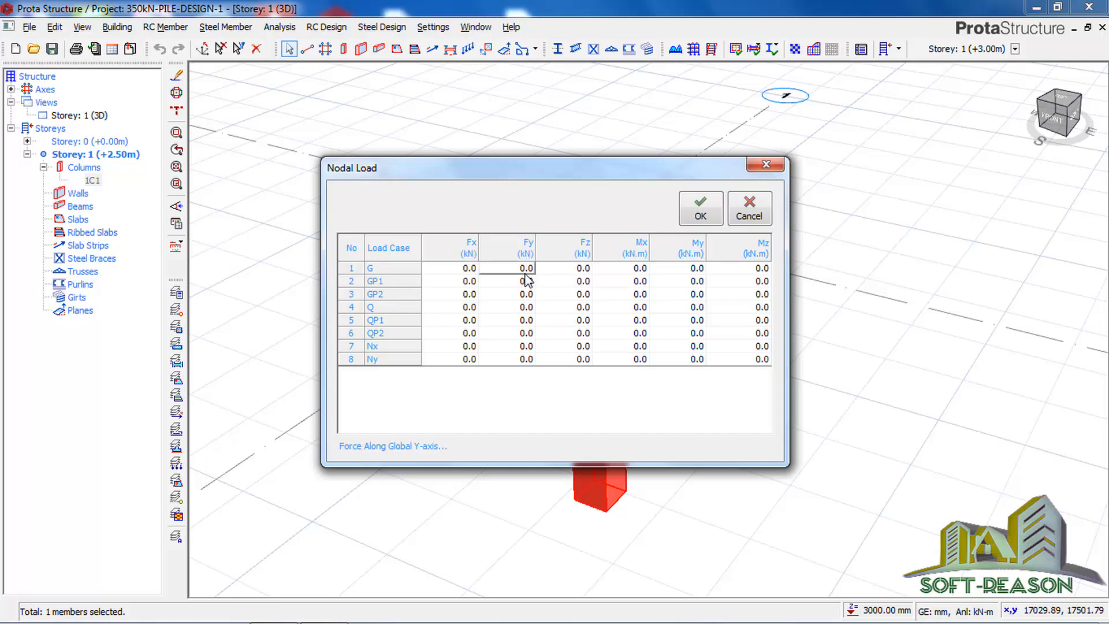
double_click(520, 267)
left_click(701, 219)
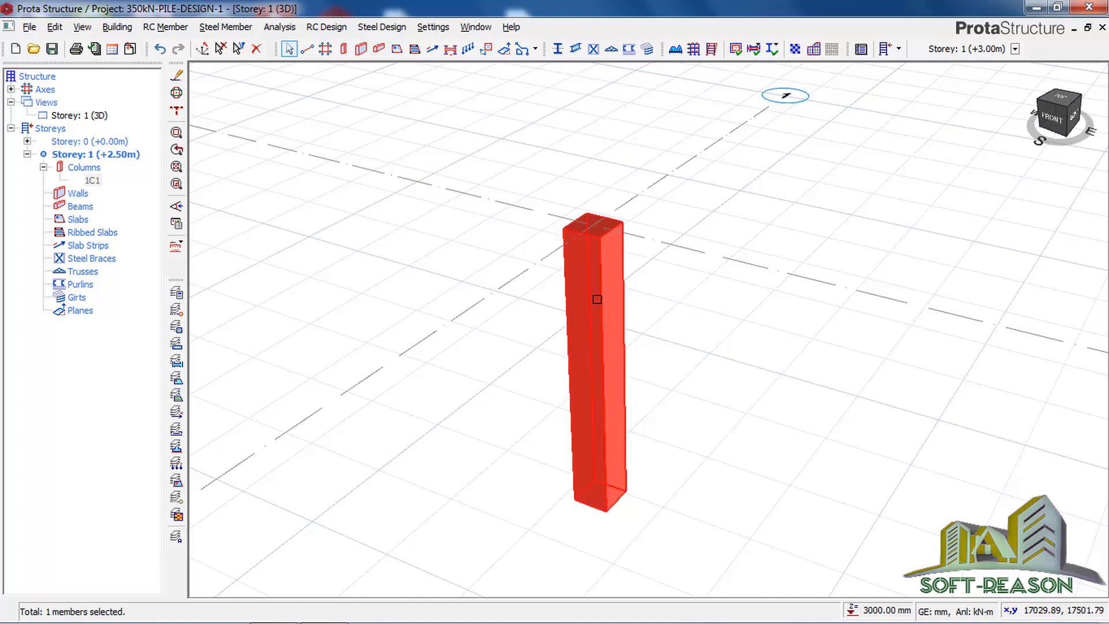
Step: Deselect the column and save the project
mouse_move(601, 258)
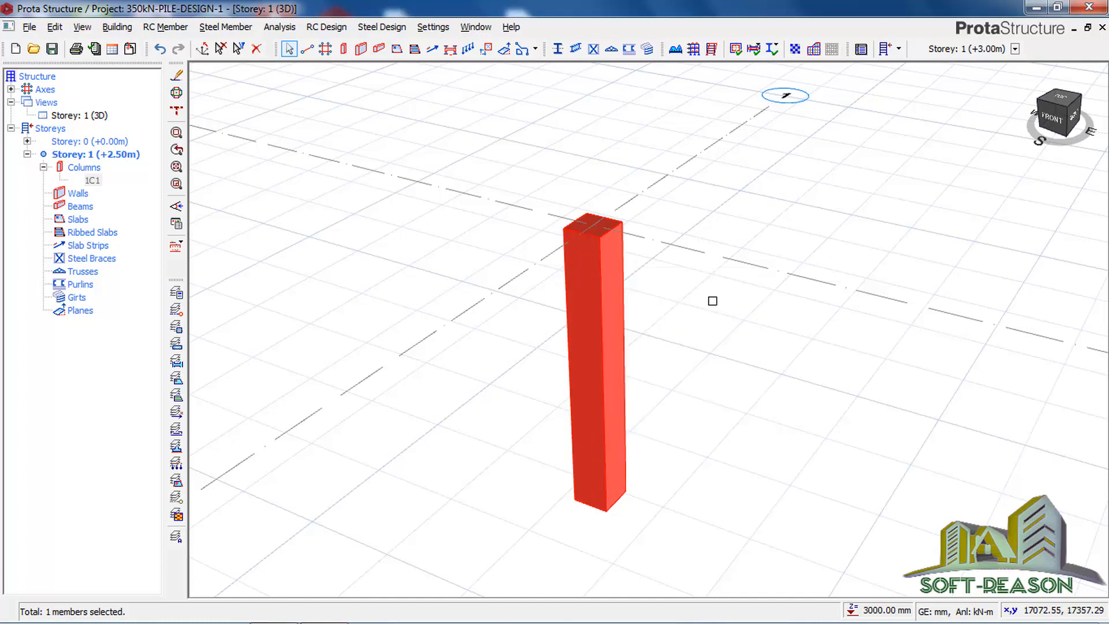
key("Escape")
left_click(52, 48)
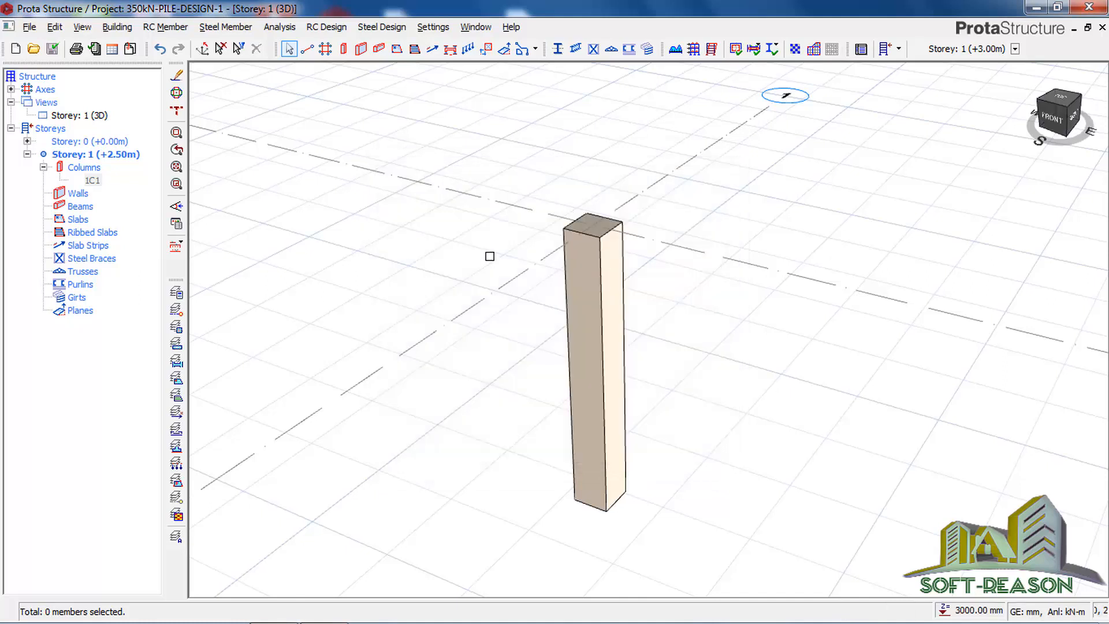
Step: Switch the Storey 1 view from 3D to plan and frame column 1C1 at the intersection of axes A and 1
left_click(75, 115)
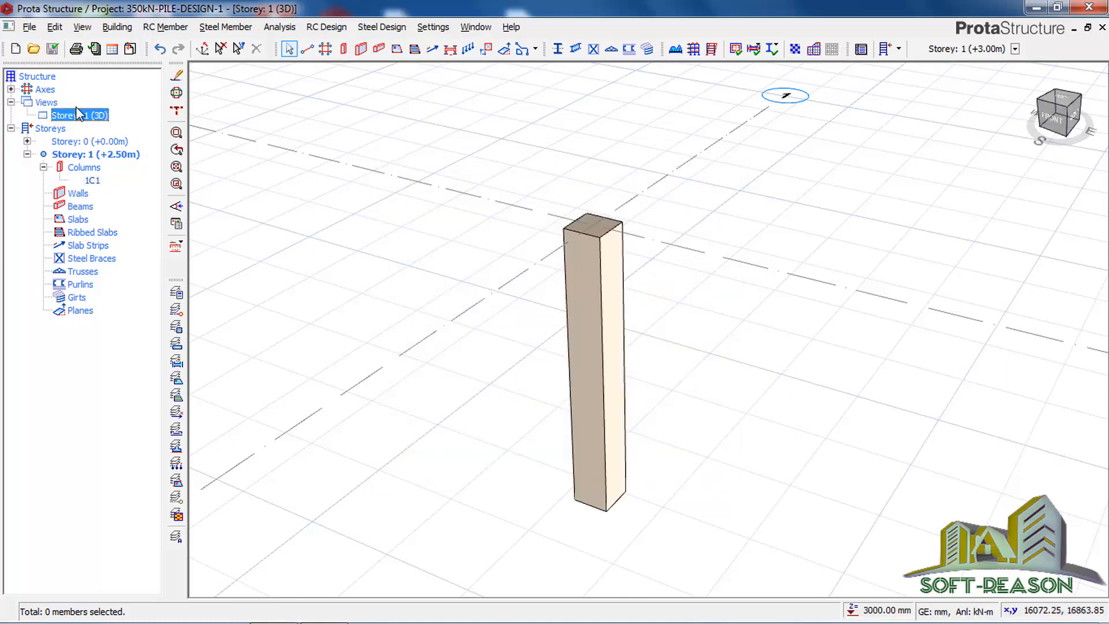
right_click(92, 116)
left_click(129, 122)
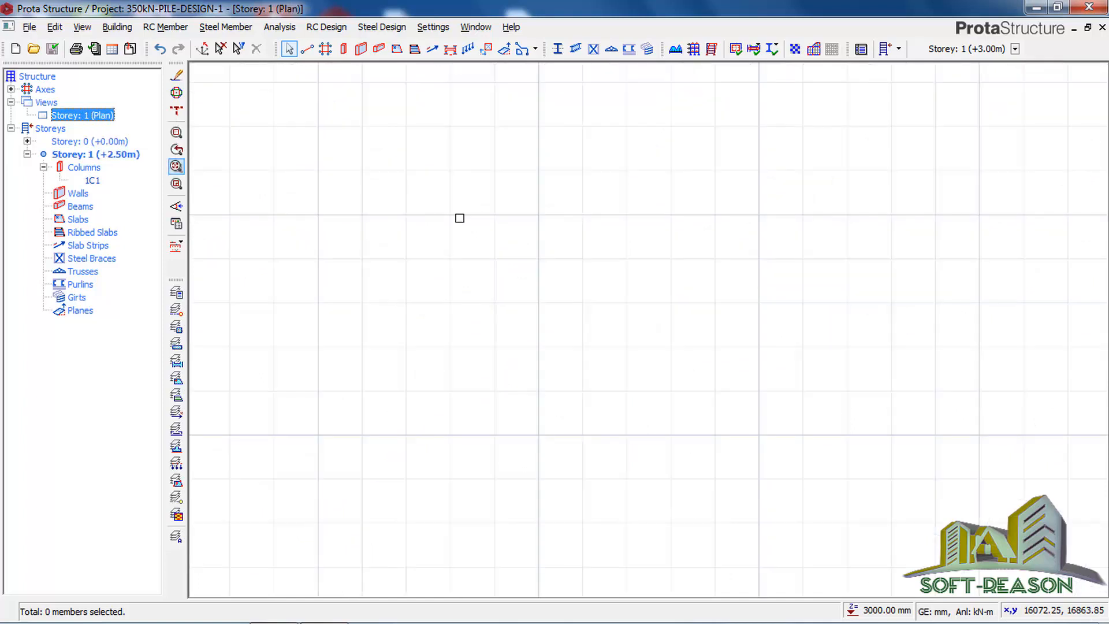
left_click(565, 314)
scroll(568, 353, "down", 4)
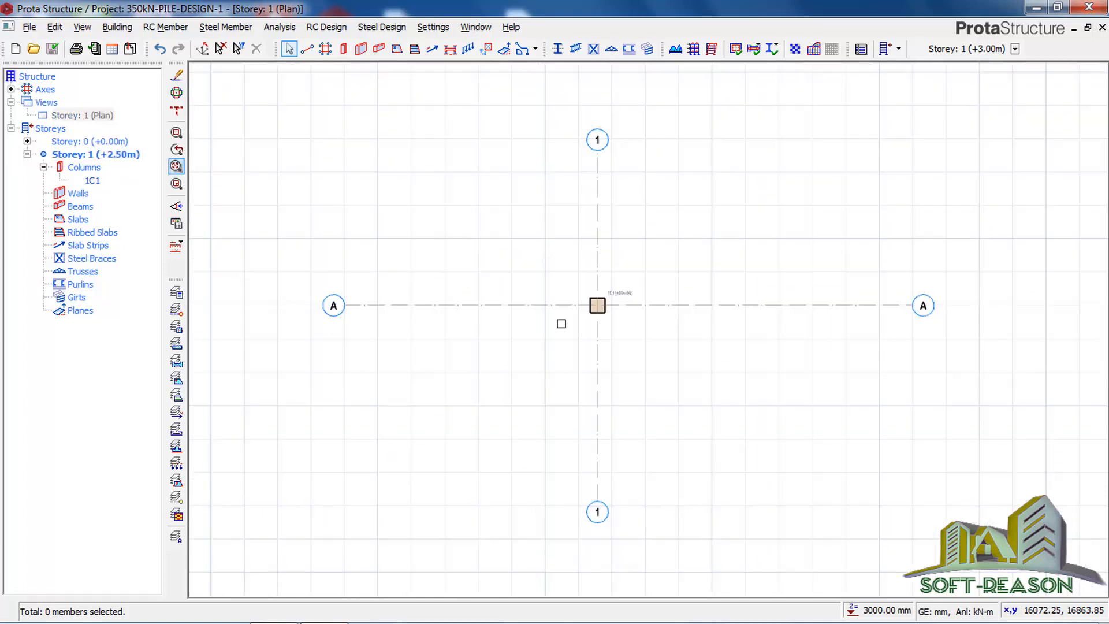
scroll(604, 312, "up", 3)
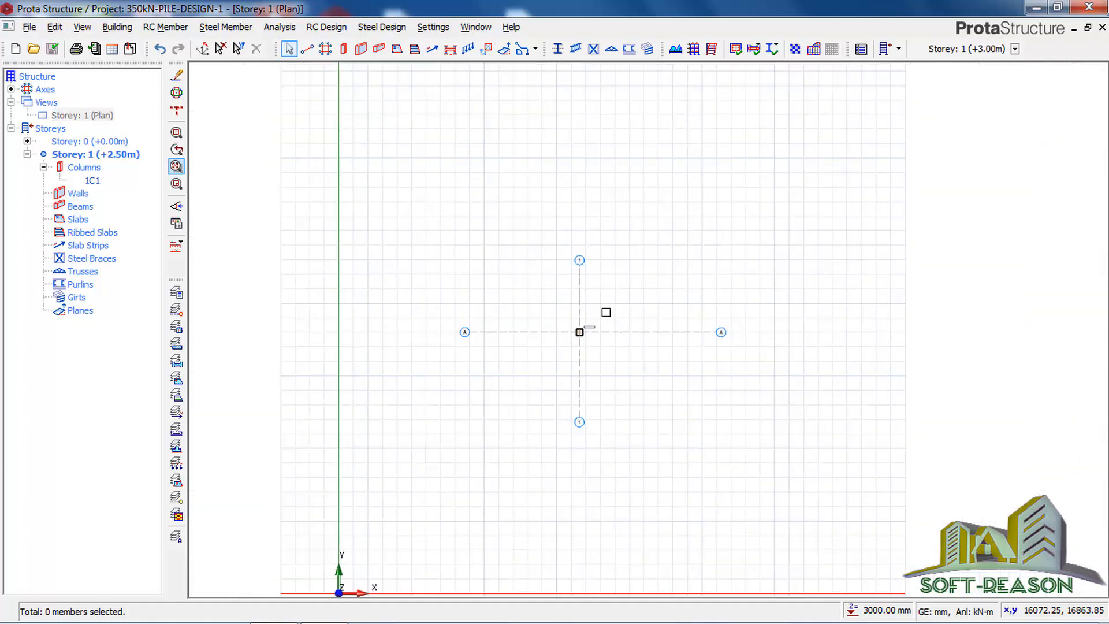
scroll(522, 376, "up", 3)
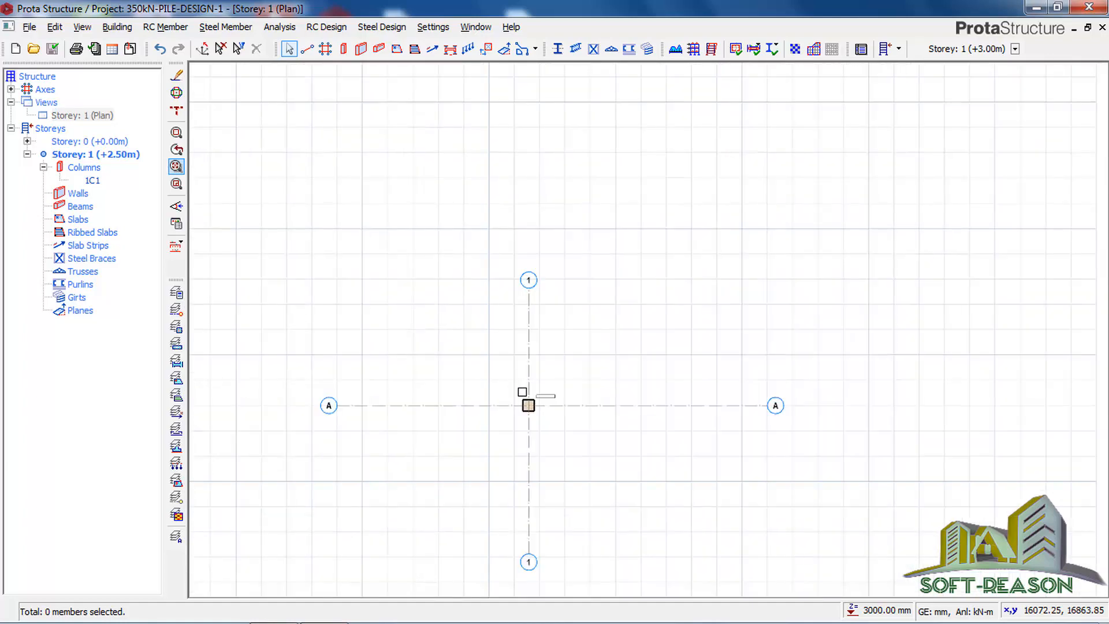
middle_click_drag(462, 471, 513, 371)
scroll(574, 338, "up", 2)
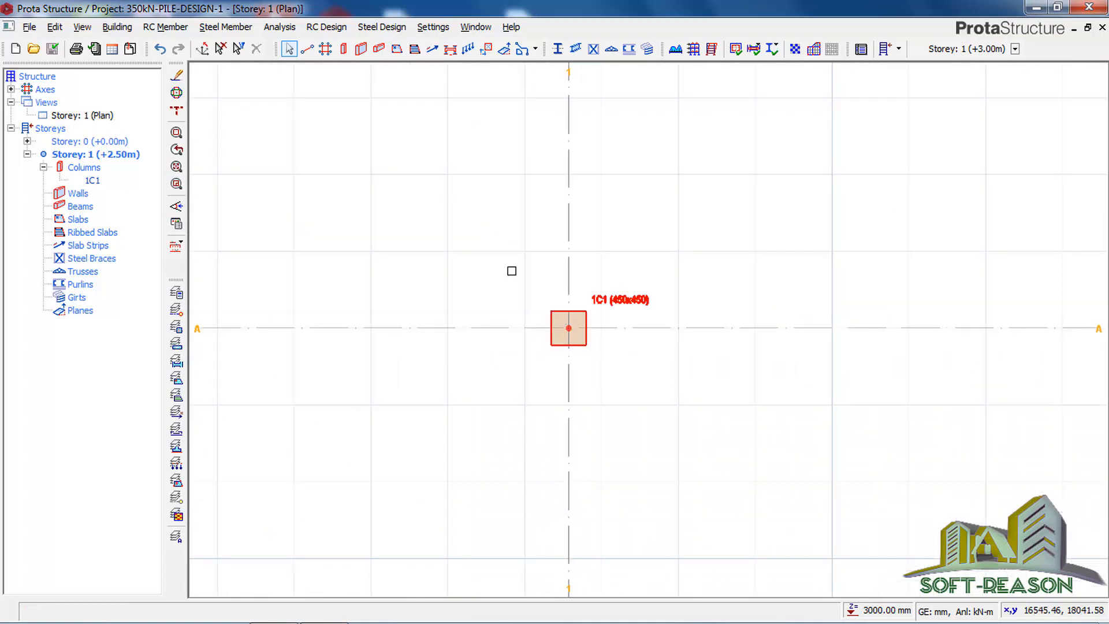
Step: Run the 3D building analysis with Column/Wall Reinforcement Design included, leaving the rigid zones at NONE, and close the analysis dialog
left_click(280, 27)
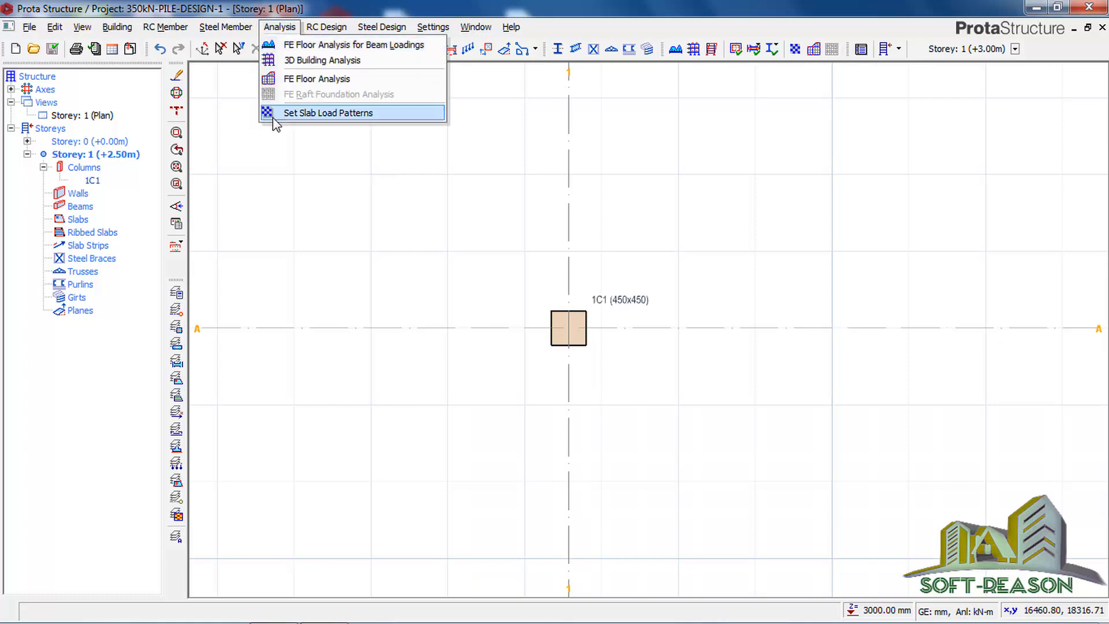
left_click(312, 60)
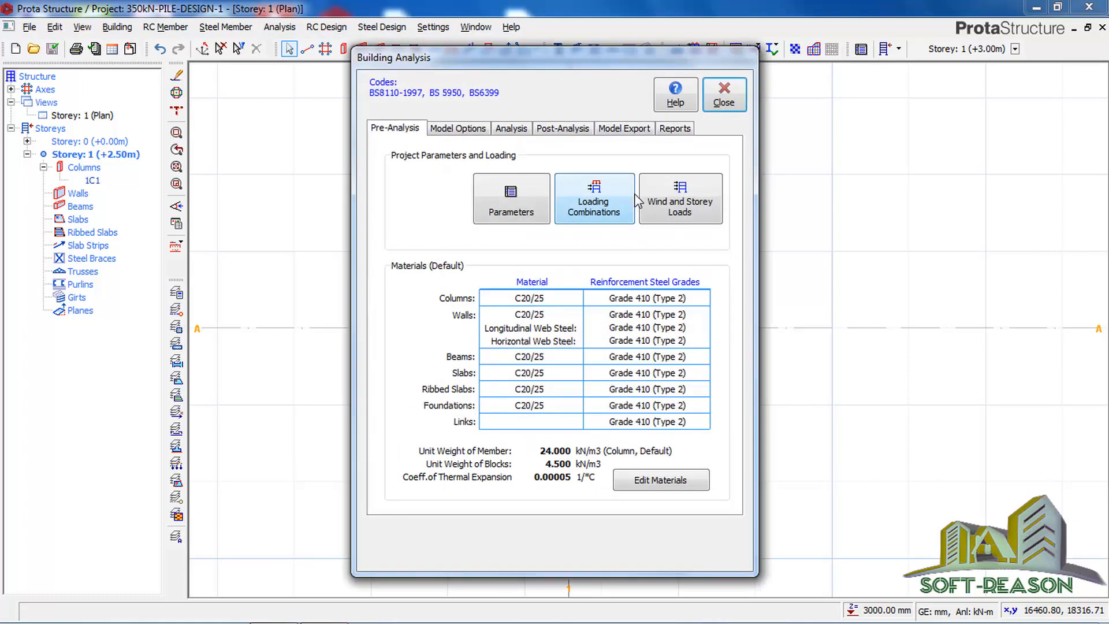
left_click(507, 132)
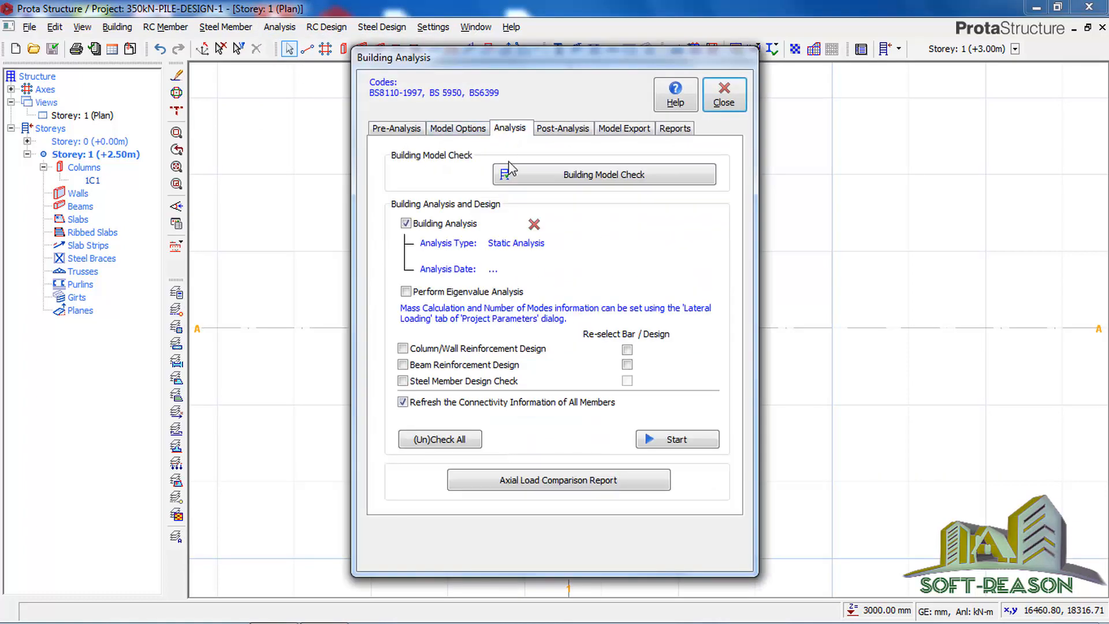
left_click(456, 130)
left_click(603, 257)
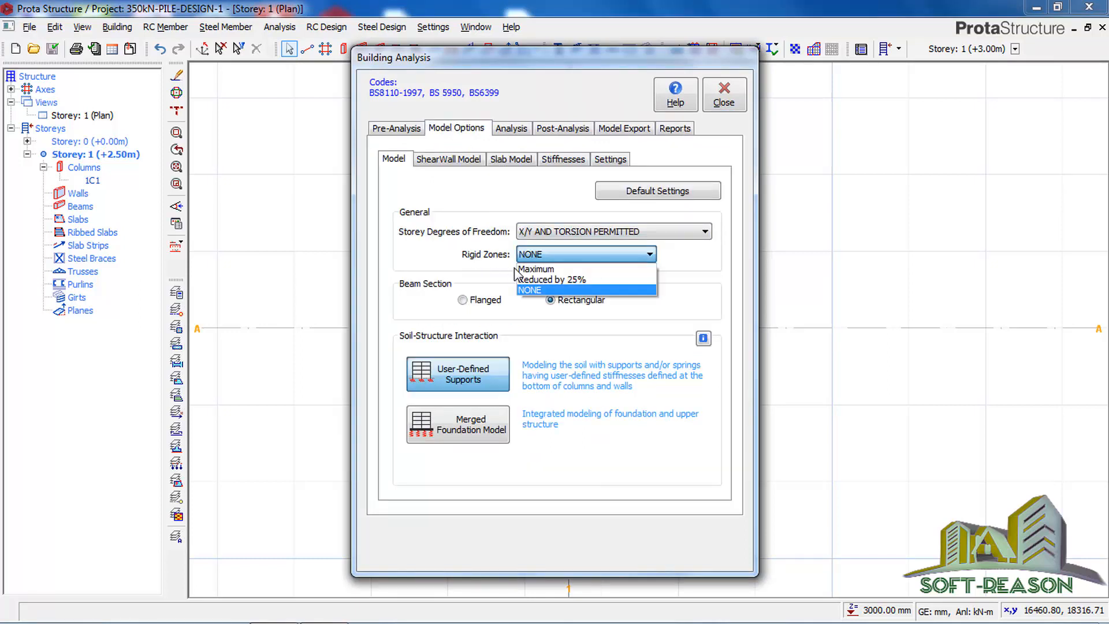
left_click(543, 257)
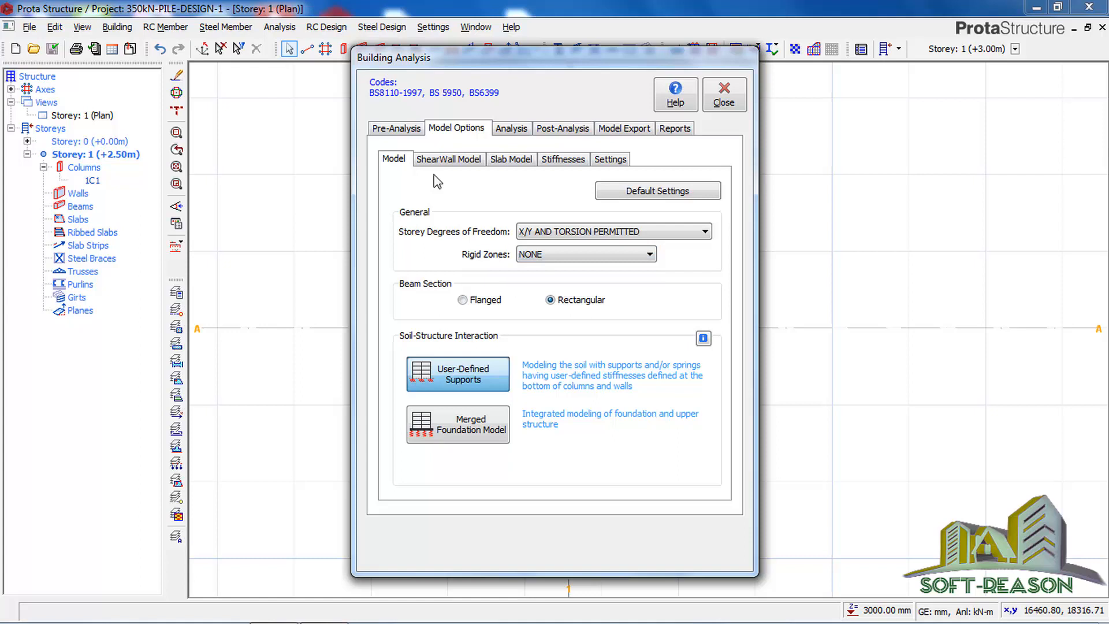
left_click(500, 133)
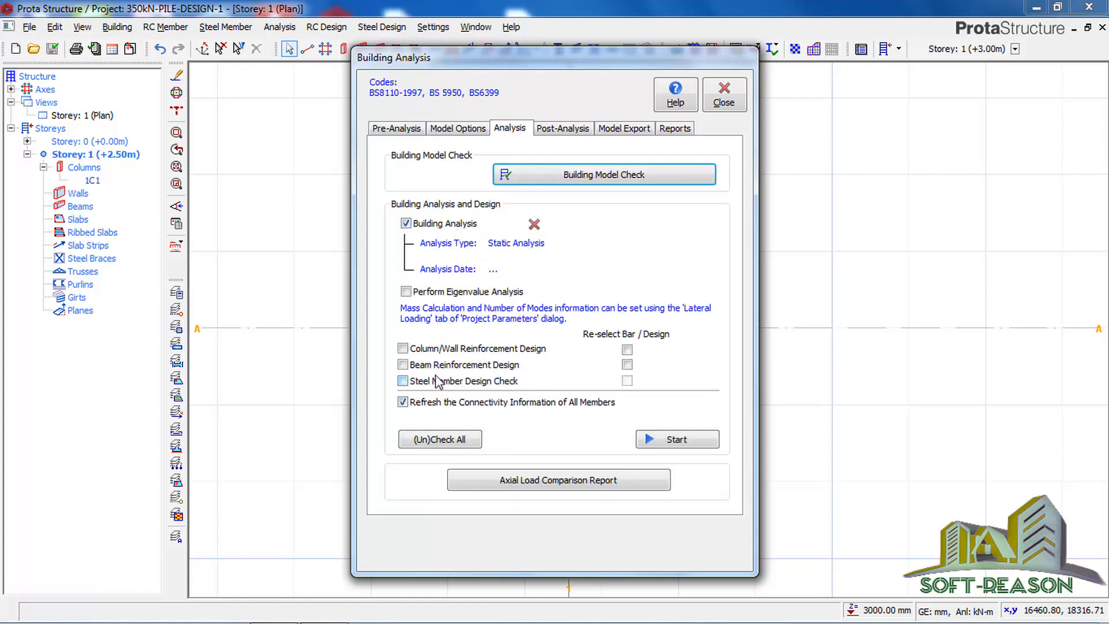
left_click(402, 348)
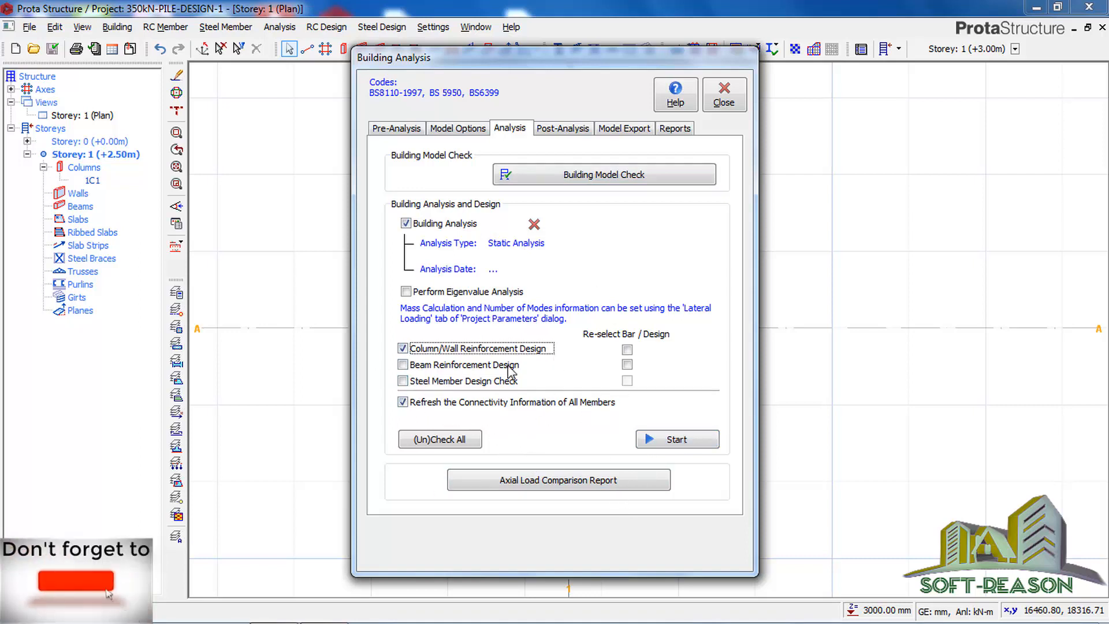
left_click(674, 441)
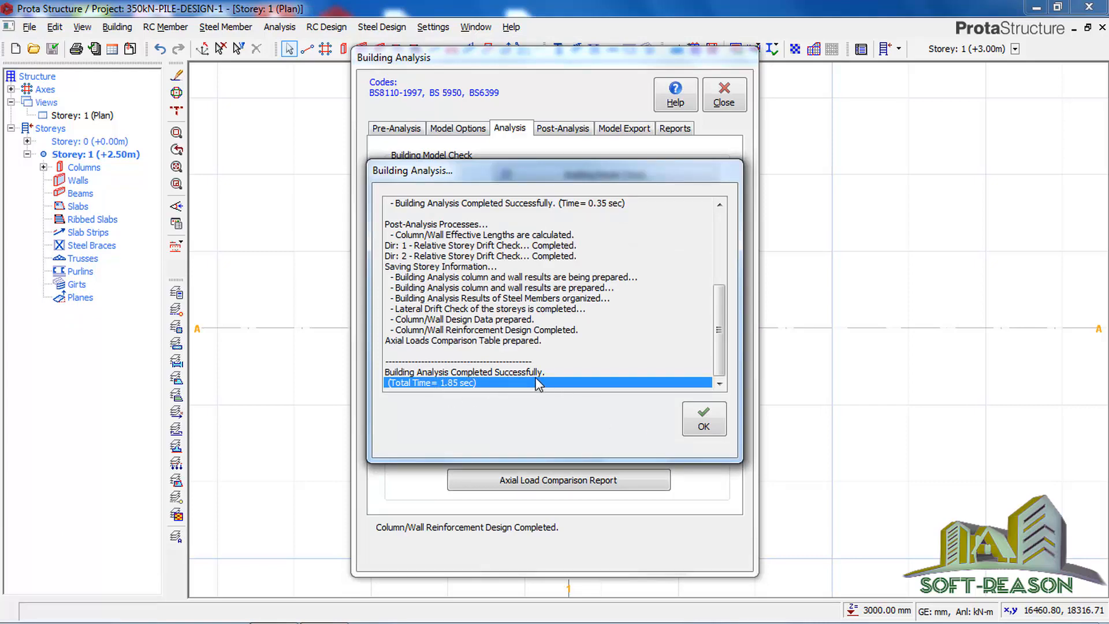
left_click(706, 421)
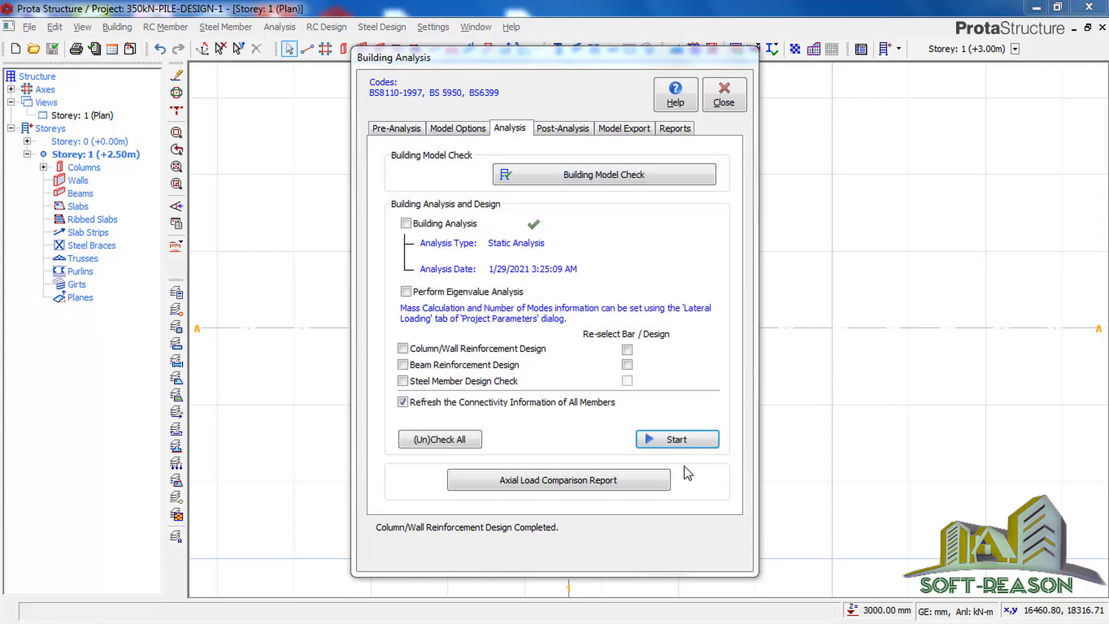
left_click(725, 103)
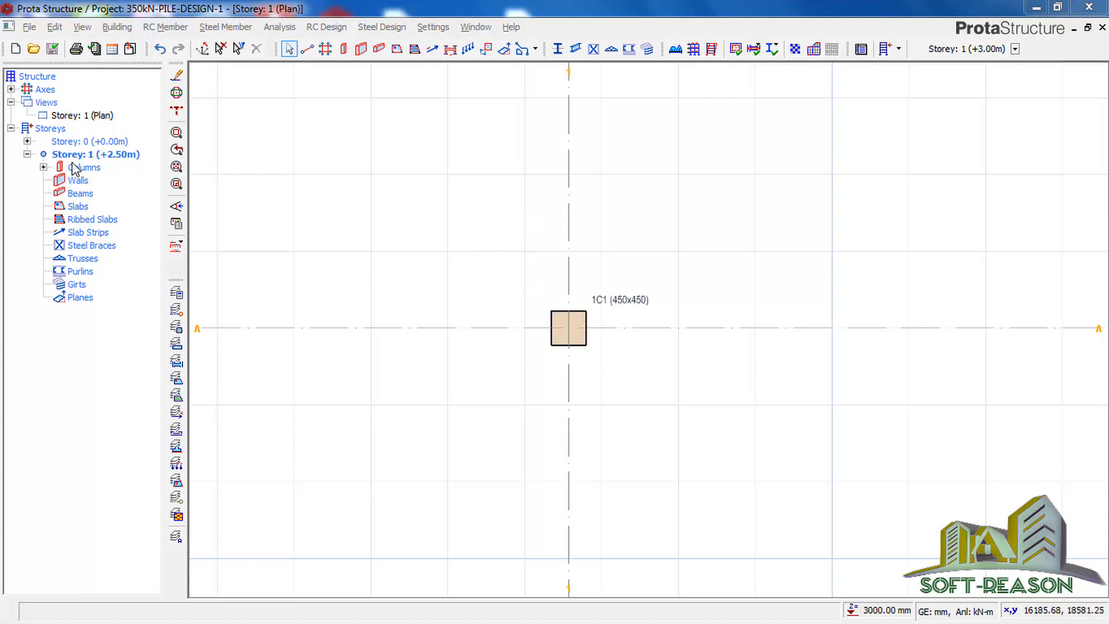
Step: Open Column Section Design and Detailing and run the batch column design for all storeys, checking steel without selecting new bars
left_click(77, 170)
right_click(78, 171)
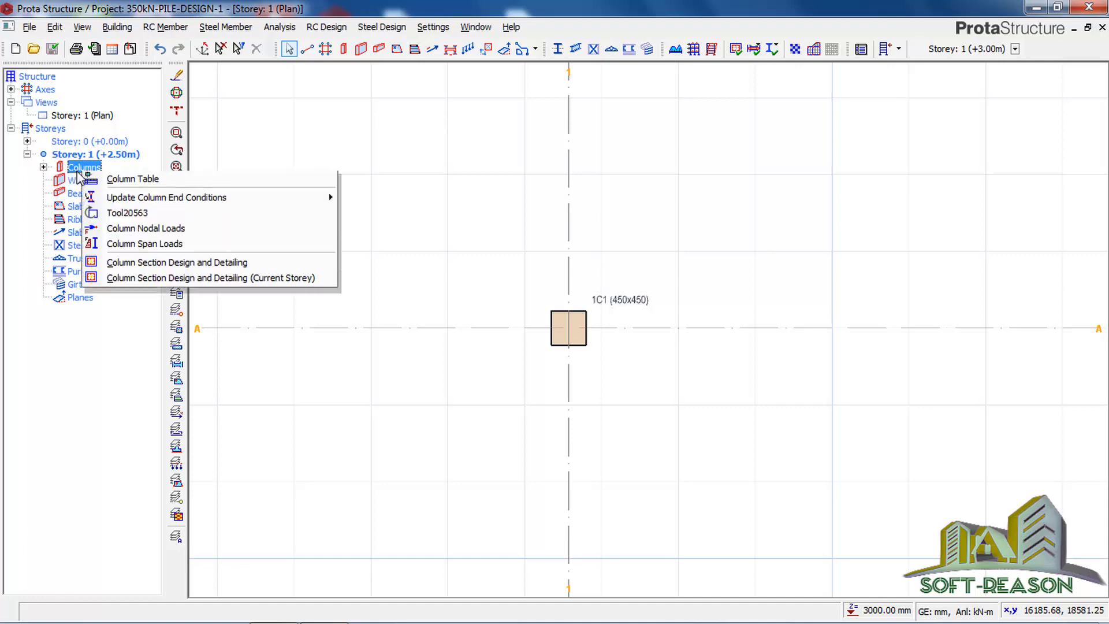
left_click(166, 269)
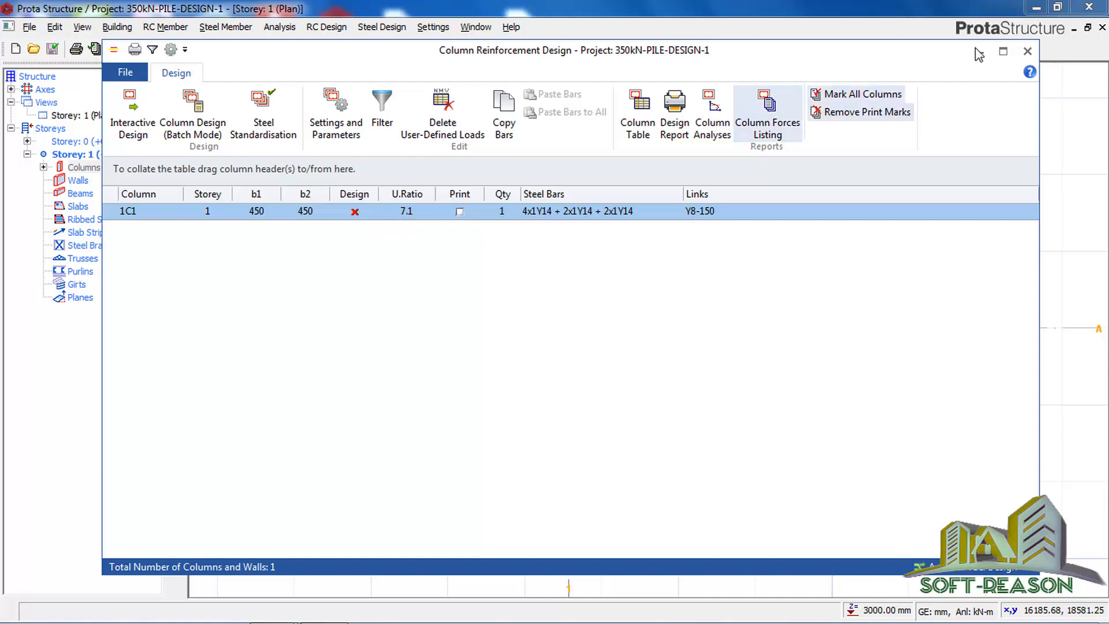
left_click(1003, 52)
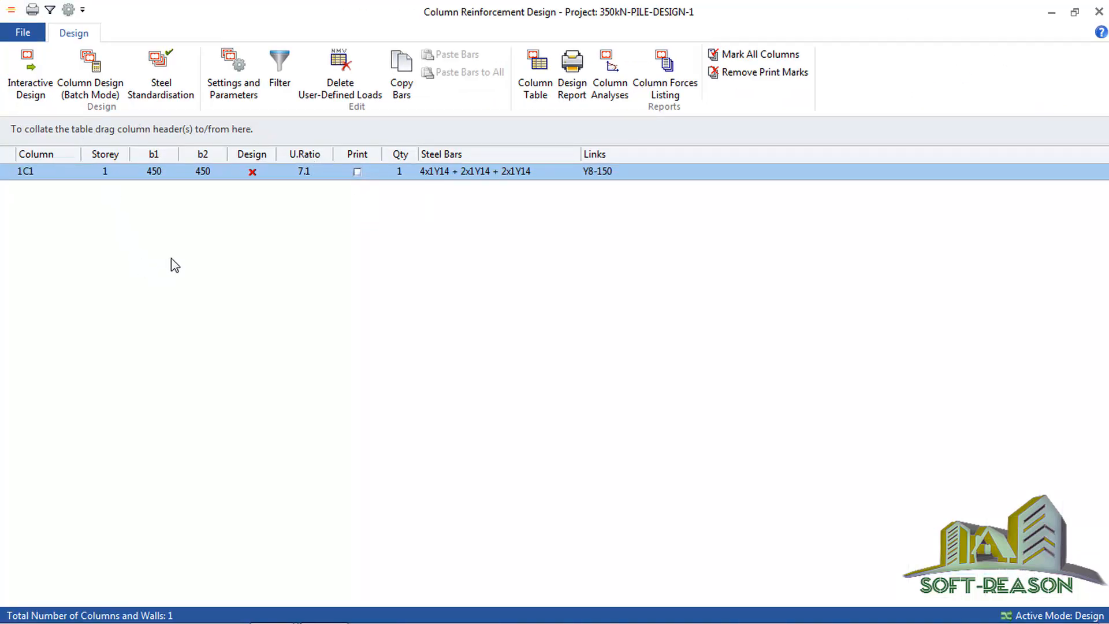
left_click(87, 95)
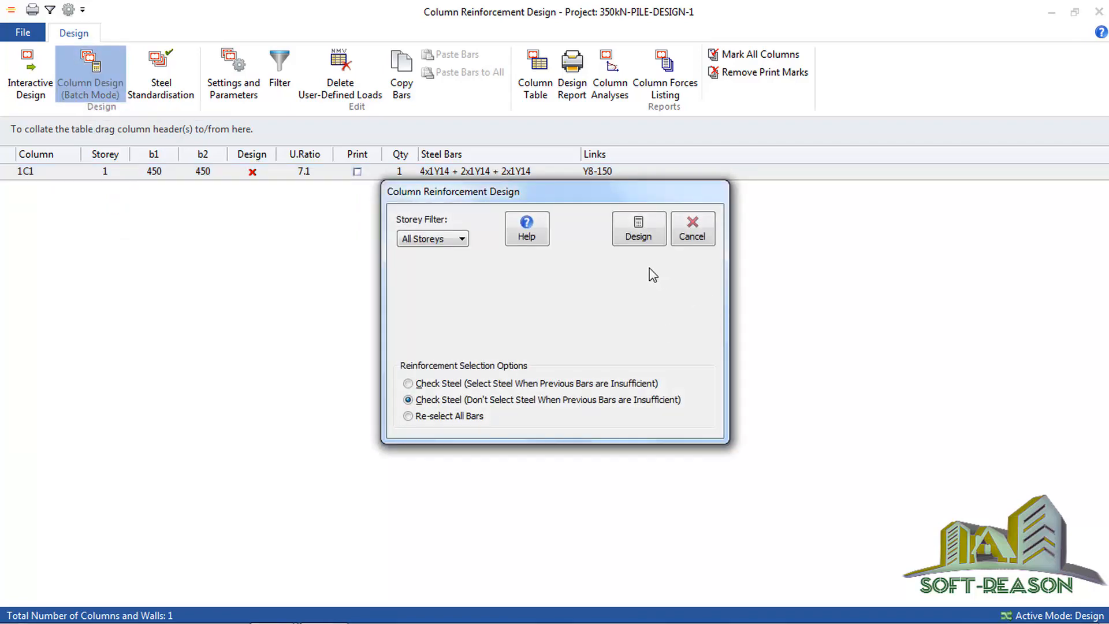
left_click(638, 234)
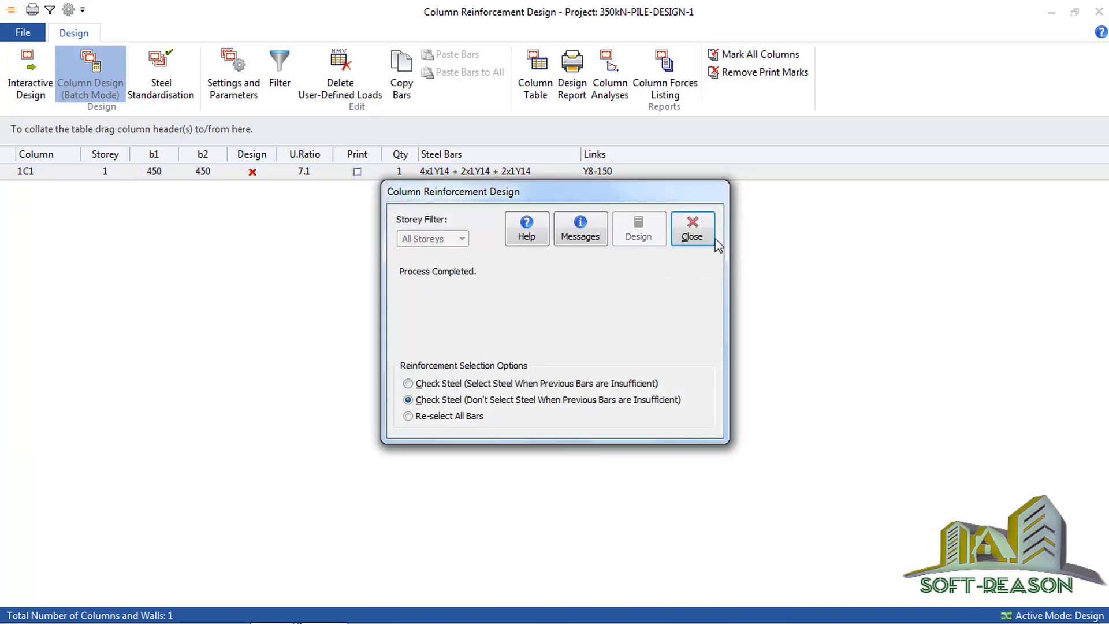
left_click(693, 230)
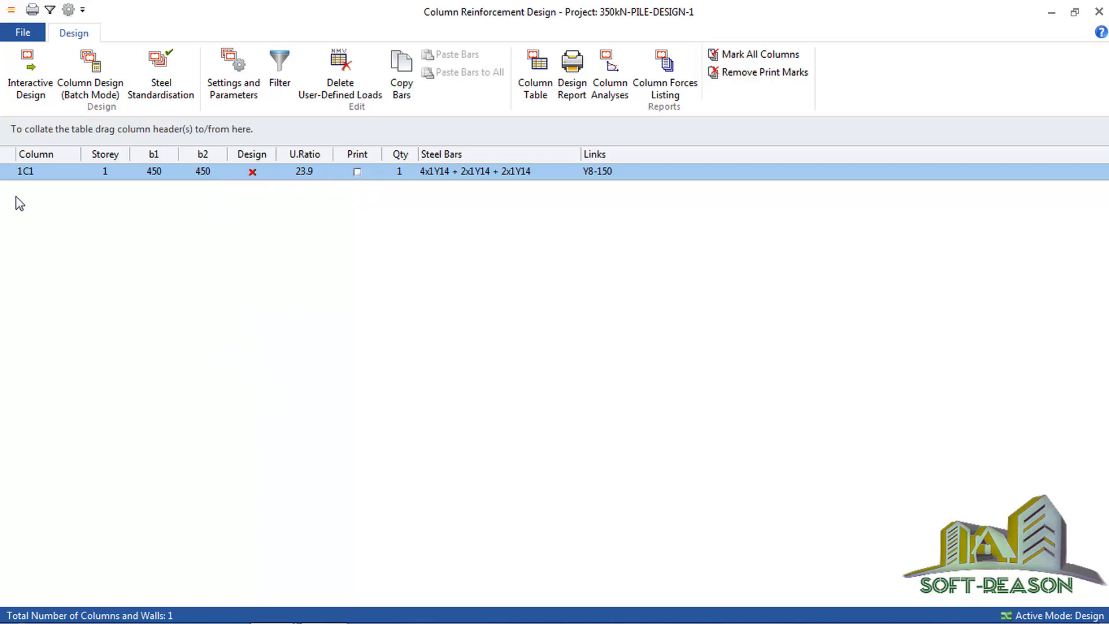
Step: Open column 1C1 for interactive design and run its reinforcement design with the existing section
left_click(69, 96)
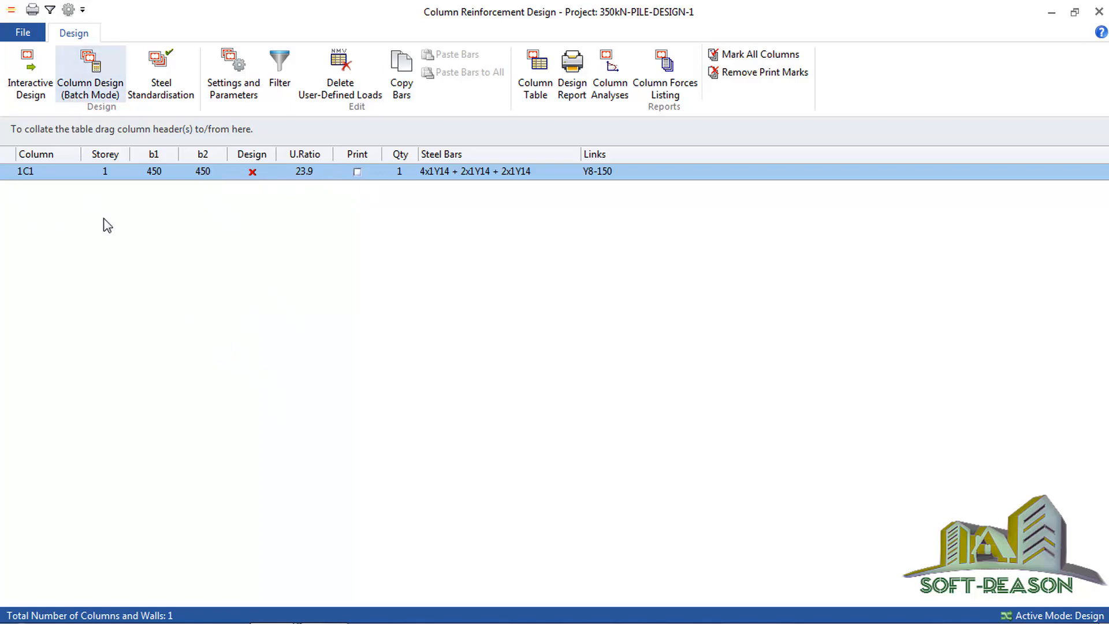
left_click(20, 89)
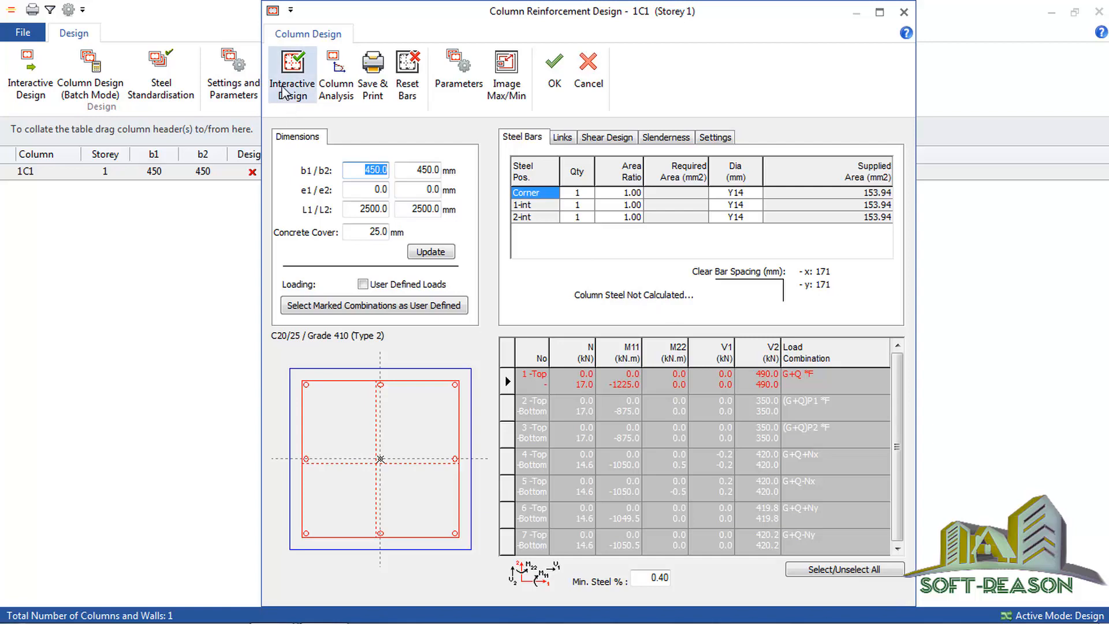
left_click(293, 92)
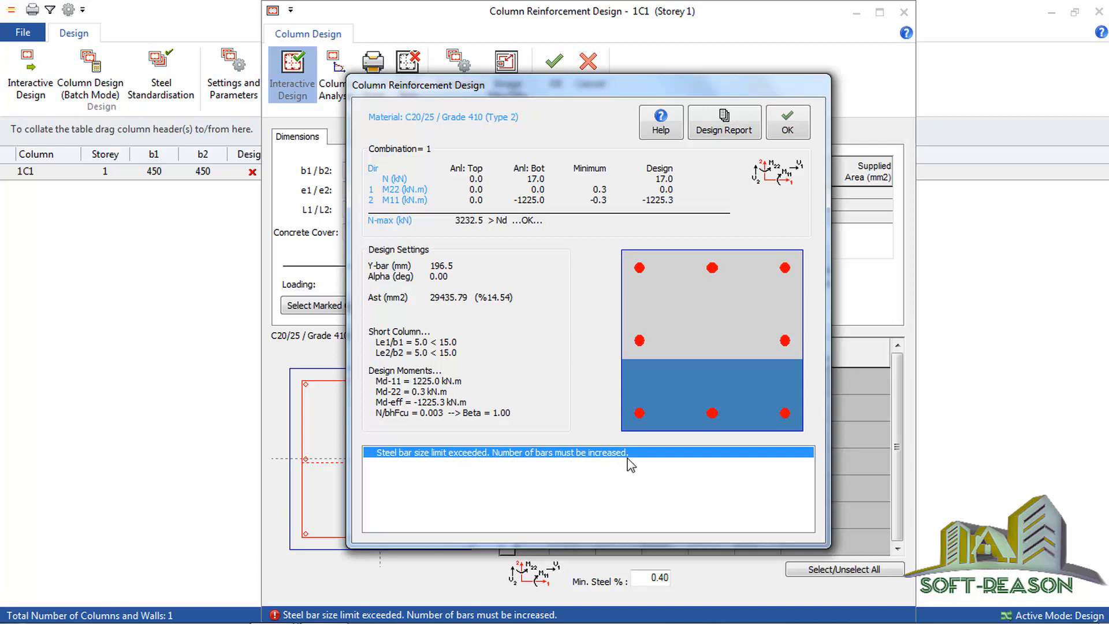
left_click(788, 122)
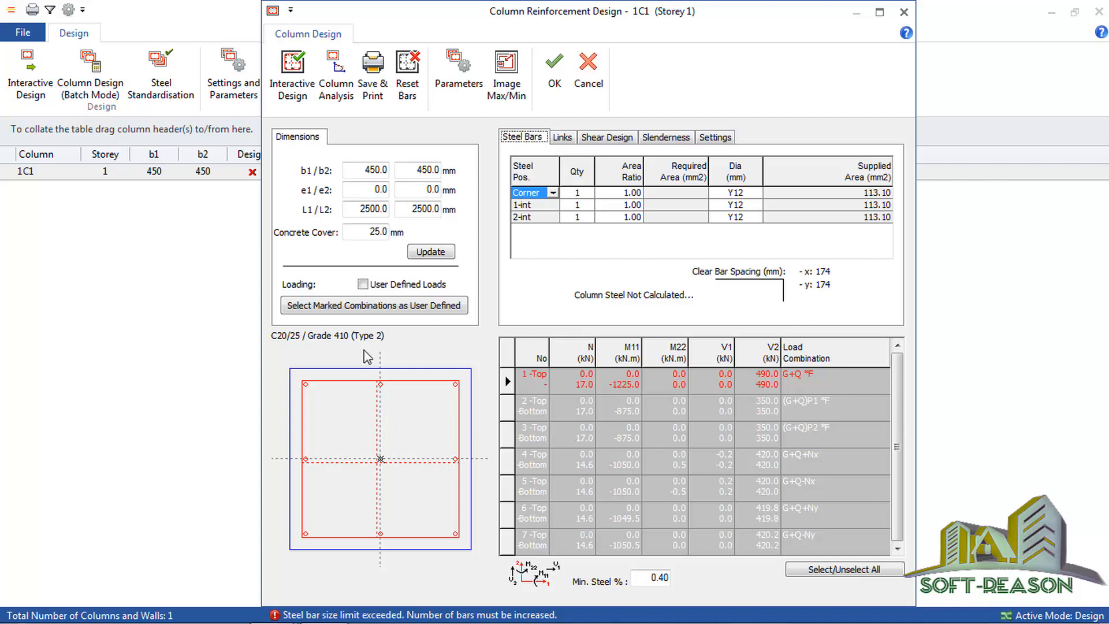
Step: Reset the steel bars of column 1C1, update its section and rerun the interactive design
left_click(406, 79)
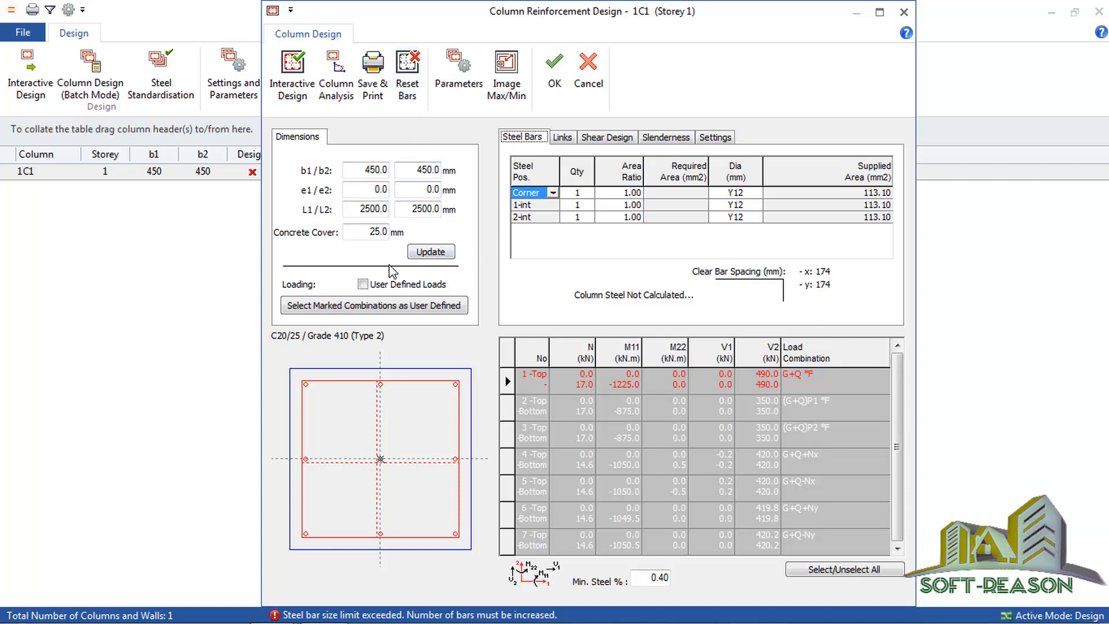
left_click(421, 253)
left_click(292, 74)
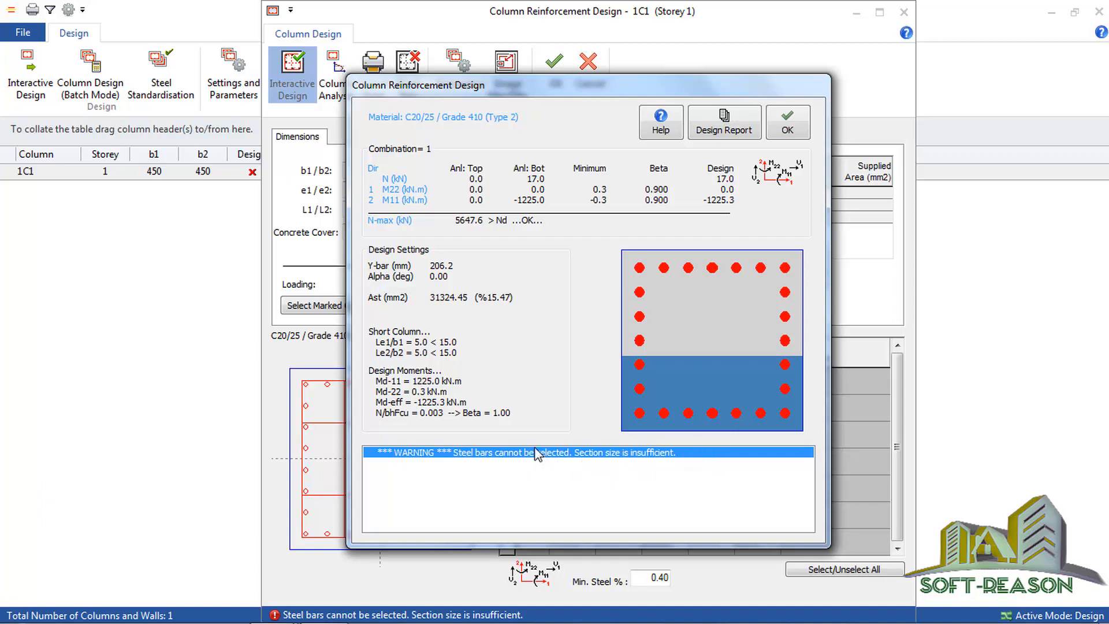
left_click(801, 126)
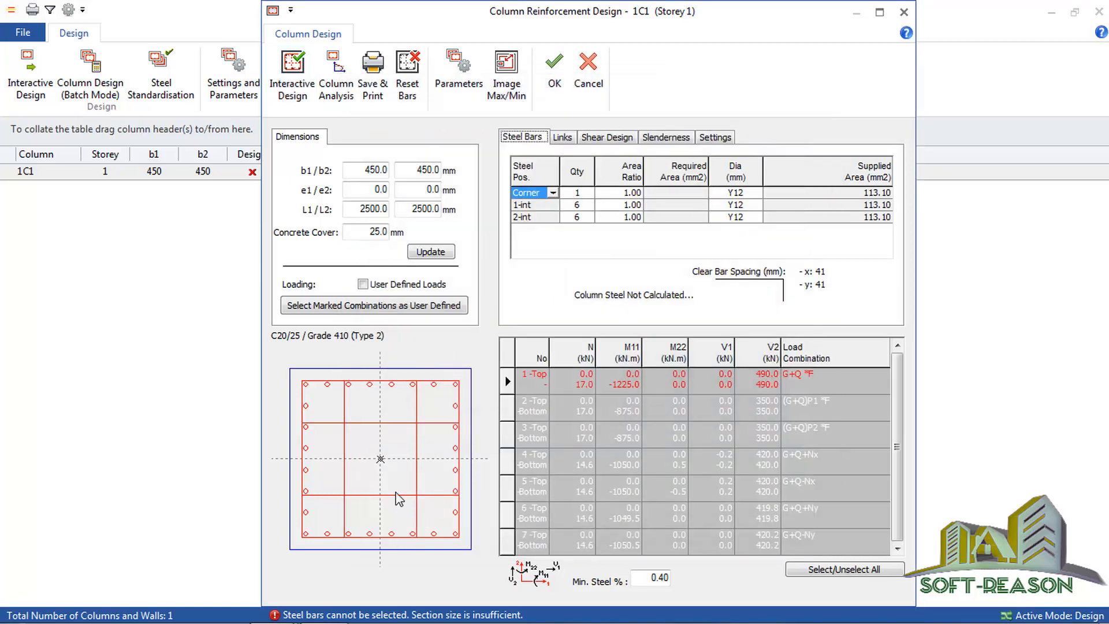
Step: Try a 500 x 500 mm section for column 1C1 and rerun the interactive reinforcement design
double_click(361, 169)
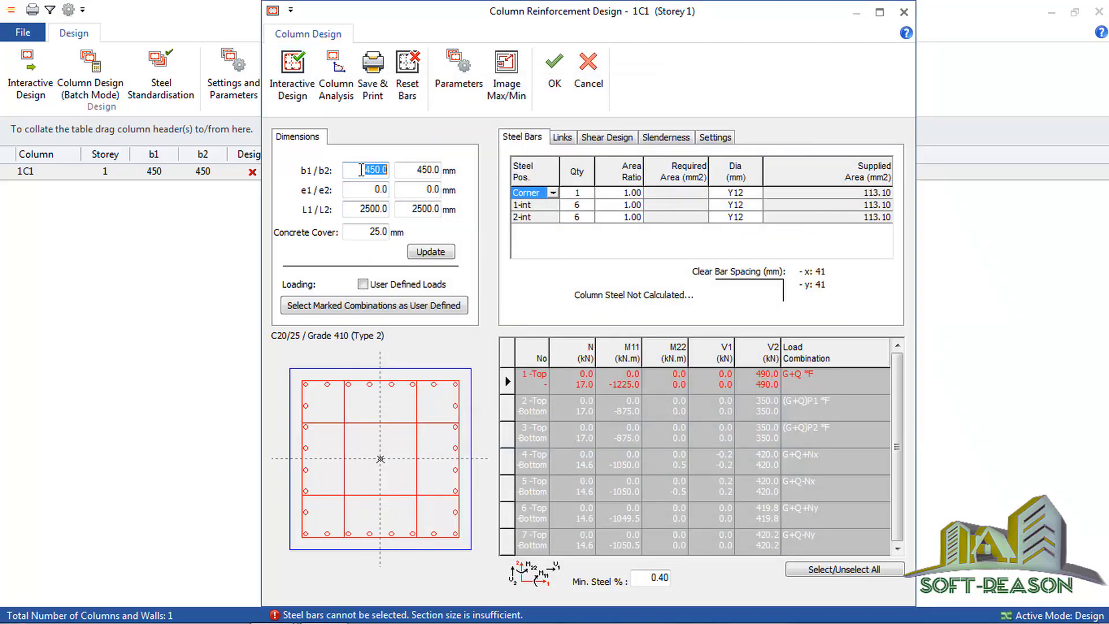
type("55")
key("BackSpace")
type("00")
left_click(420, 170)
double_click(419, 170)
type("5")
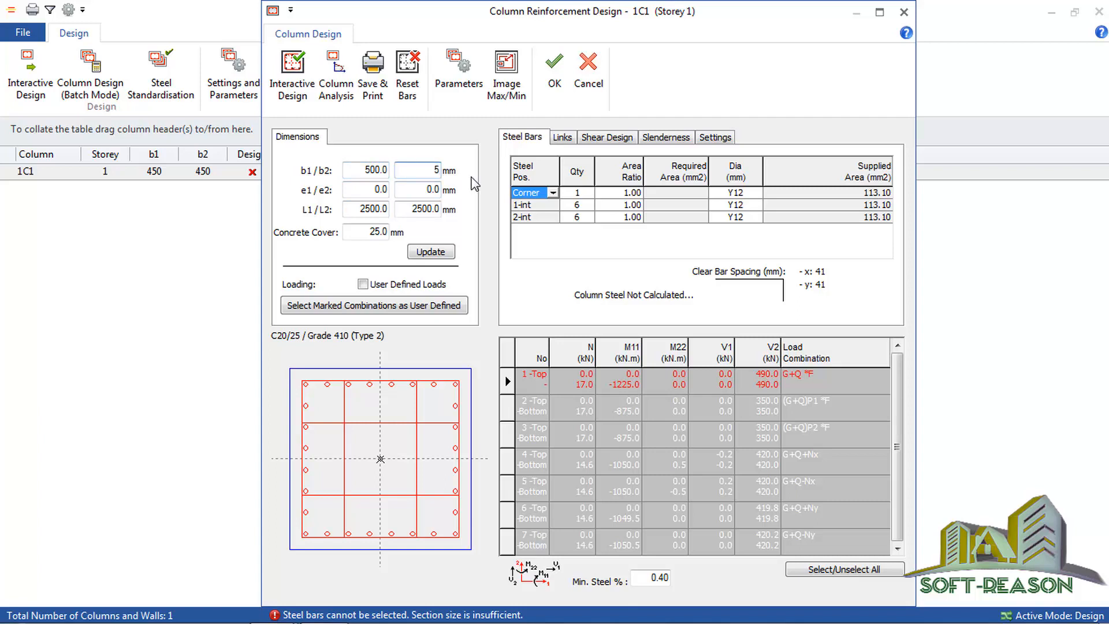
type("00")
left_click(437, 253)
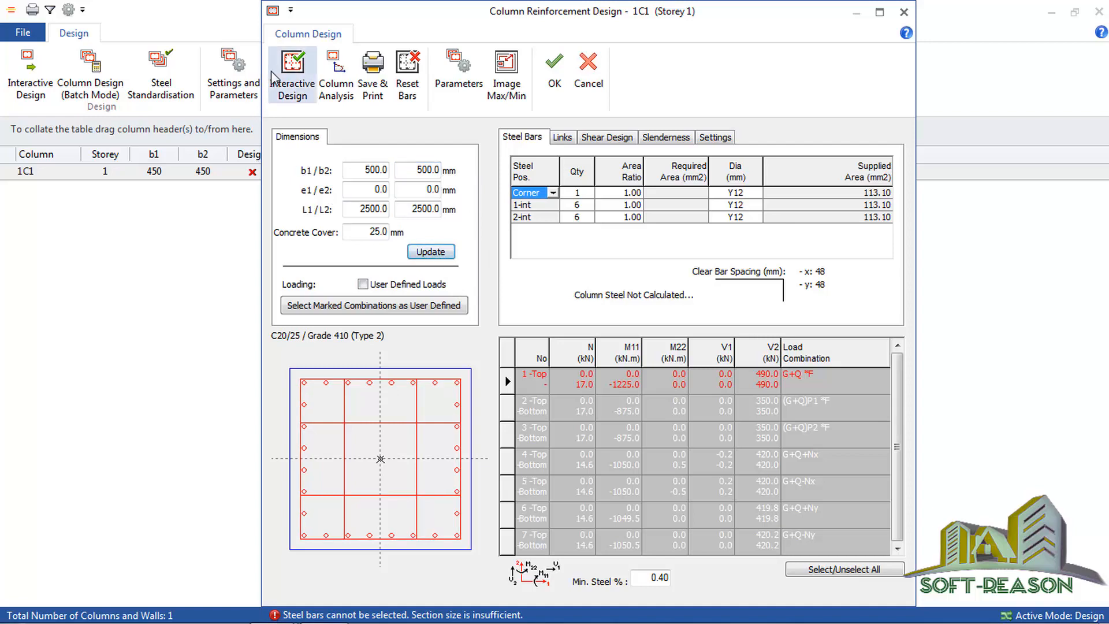
left_click(299, 72)
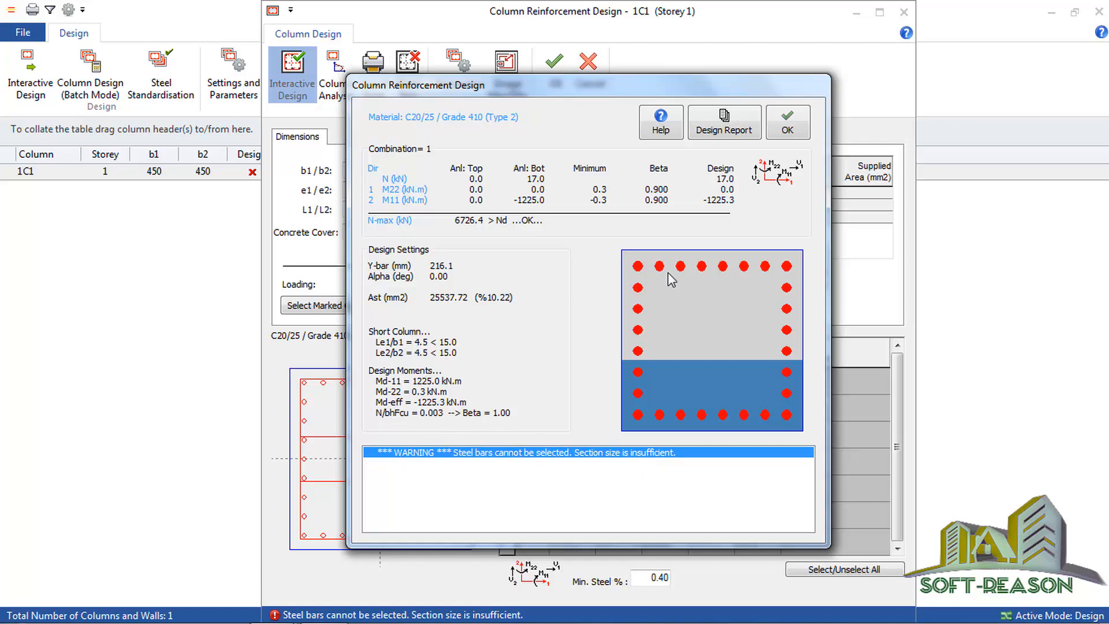
left_click(791, 127)
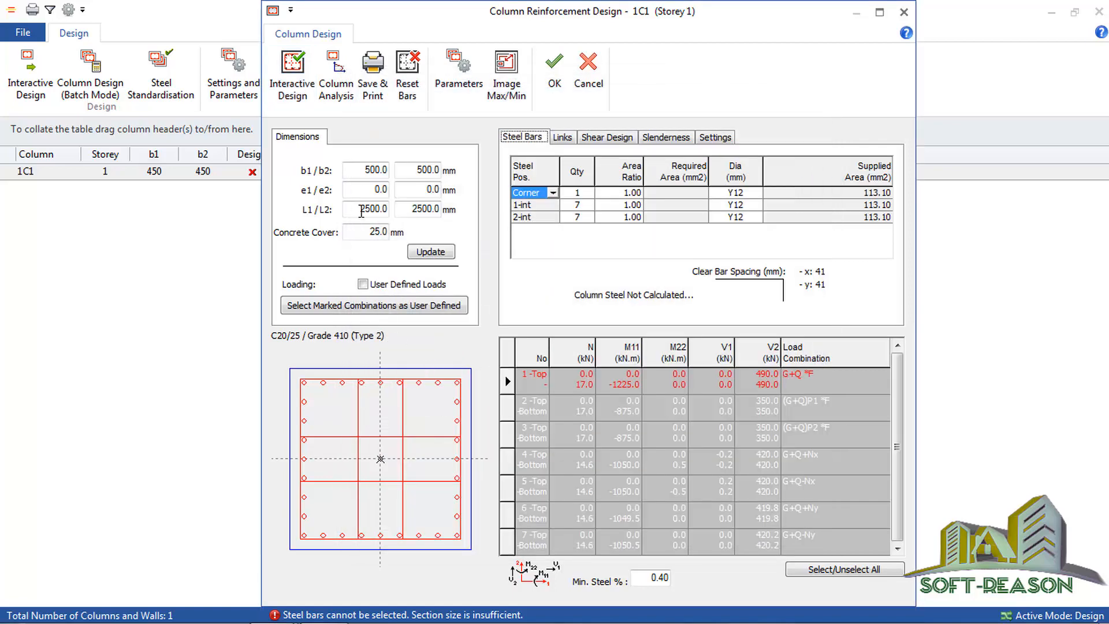
Step: Resize column 1C1 to 600 x 600 mm, rerun its interactive reinforcement design, accept it and close the column design window
double_click(358, 173)
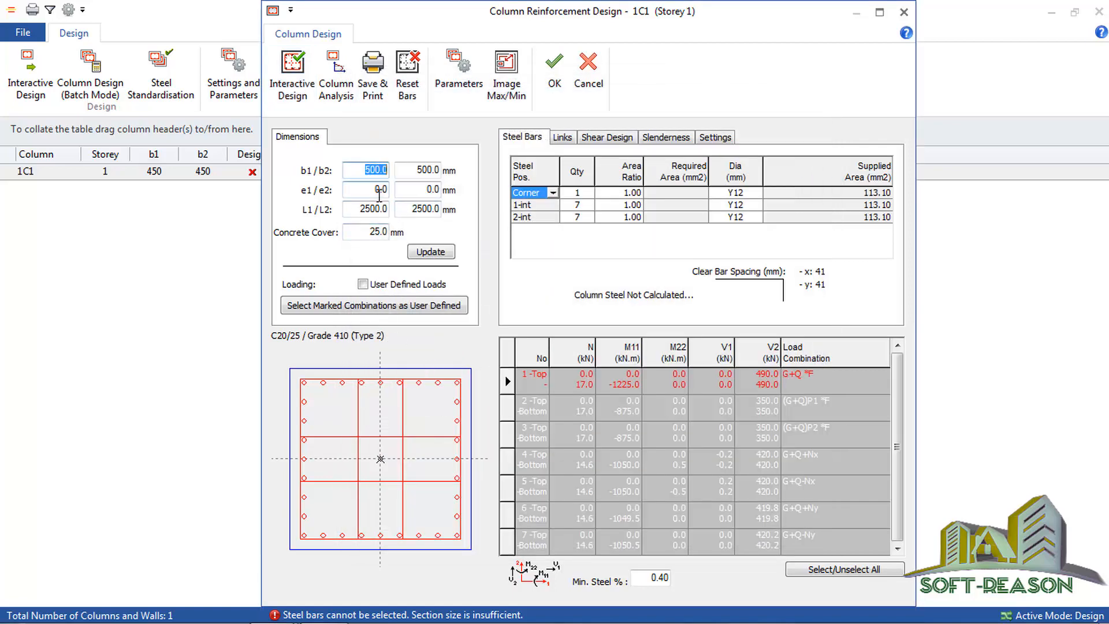
type("6")
key("Tab")
type("600")
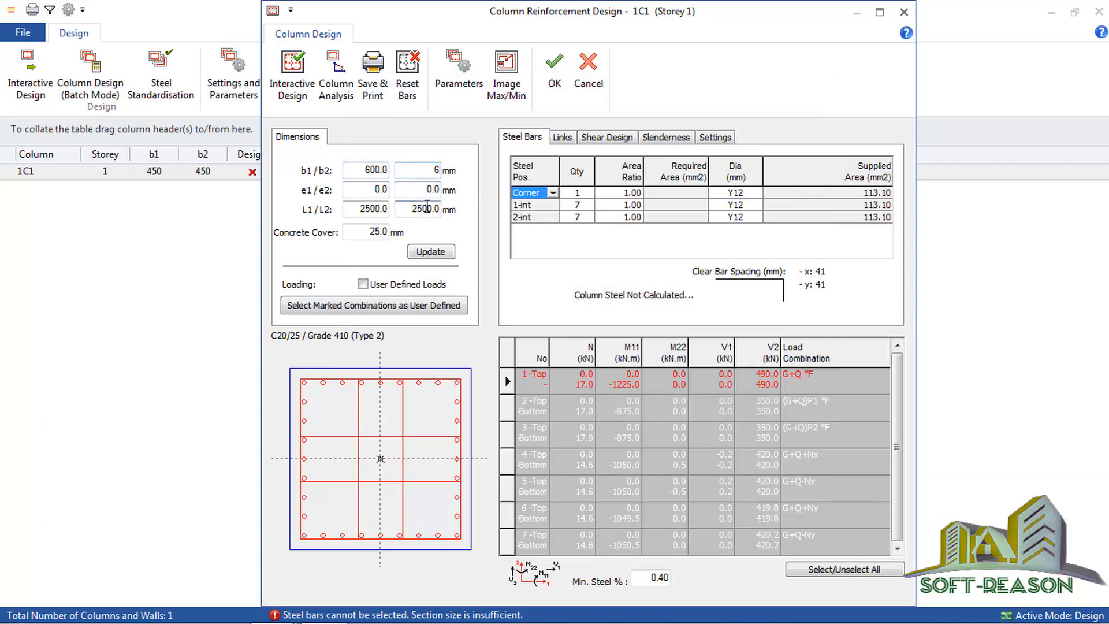
left_click(424, 254)
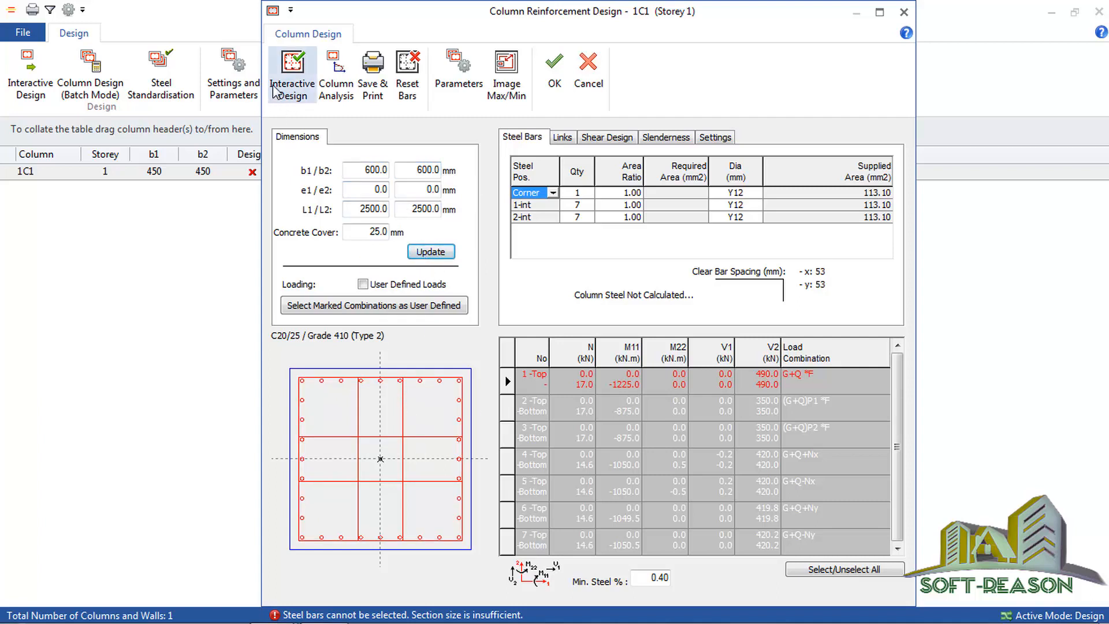
left_click(291, 81)
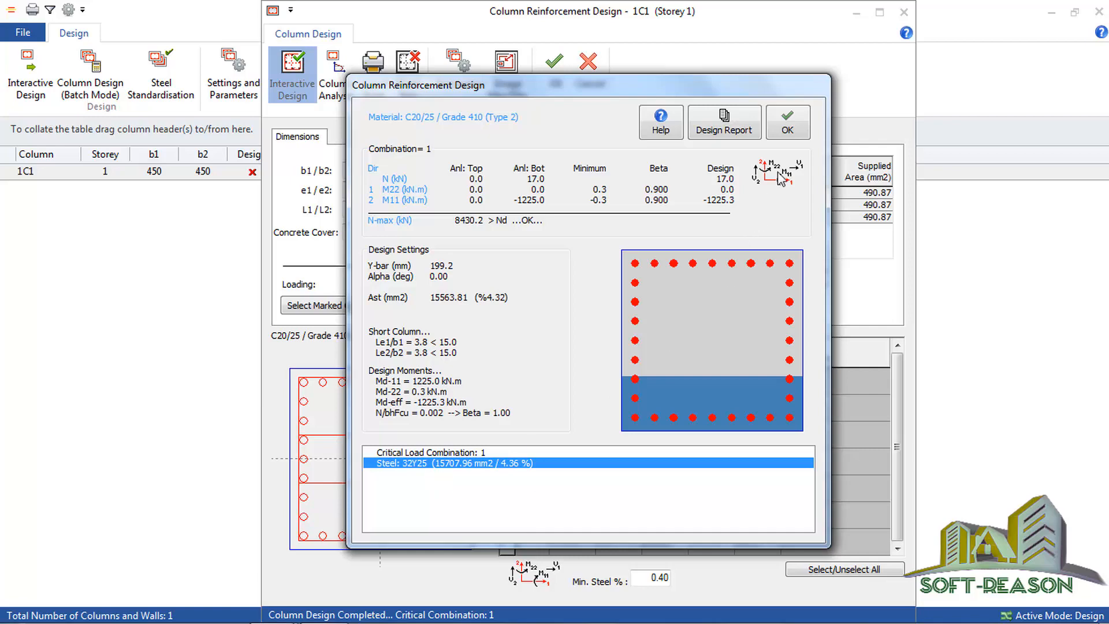
left_click(788, 123)
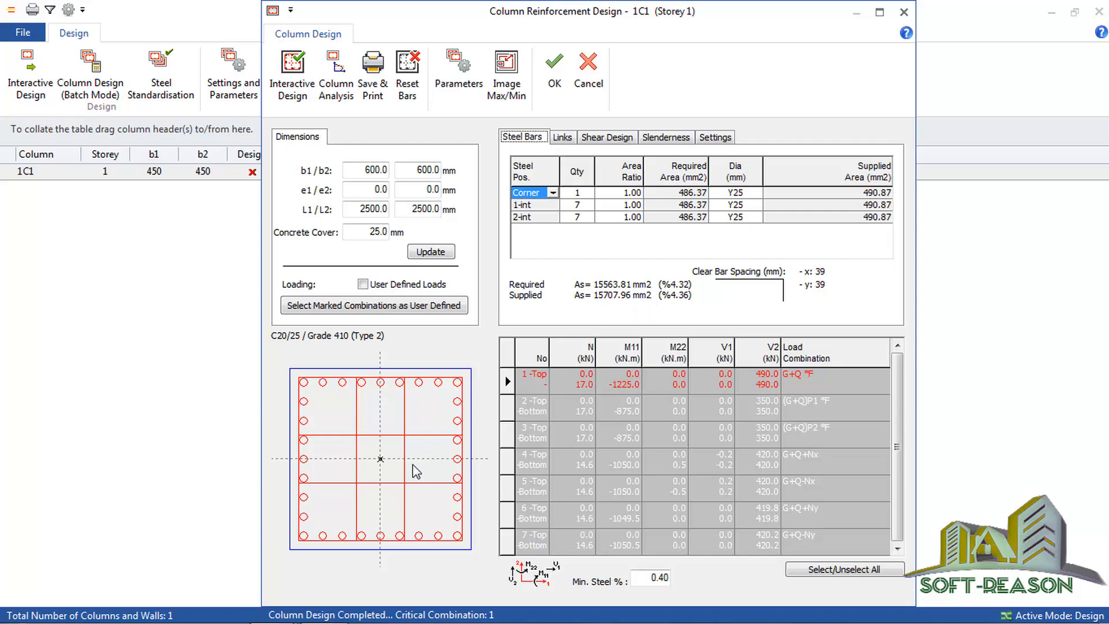
left_click(553, 84)
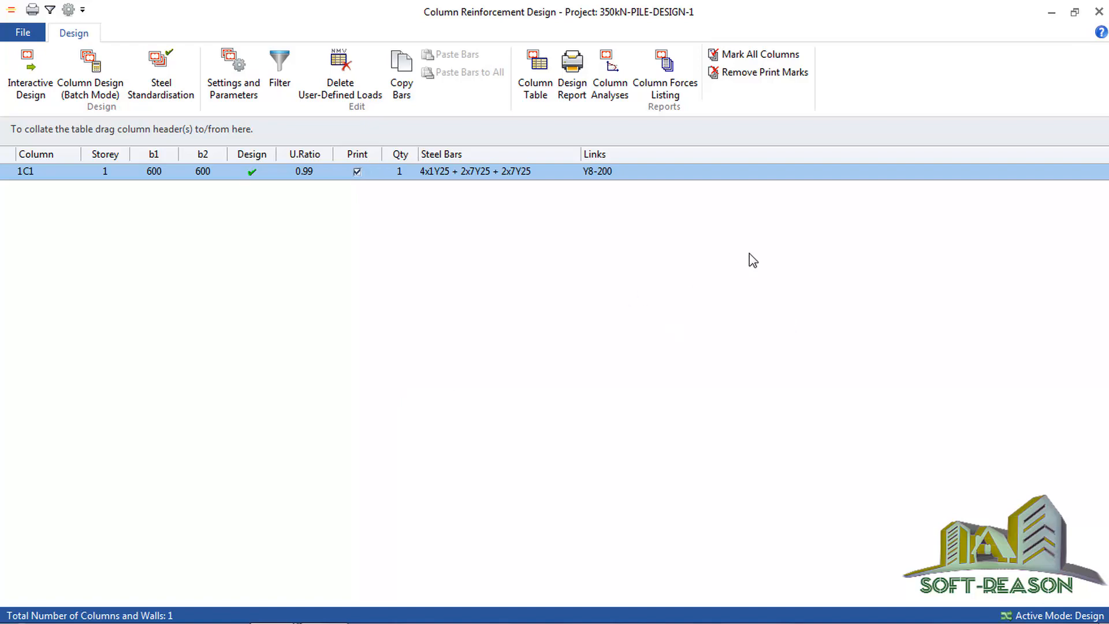
left_click(1096, 13)
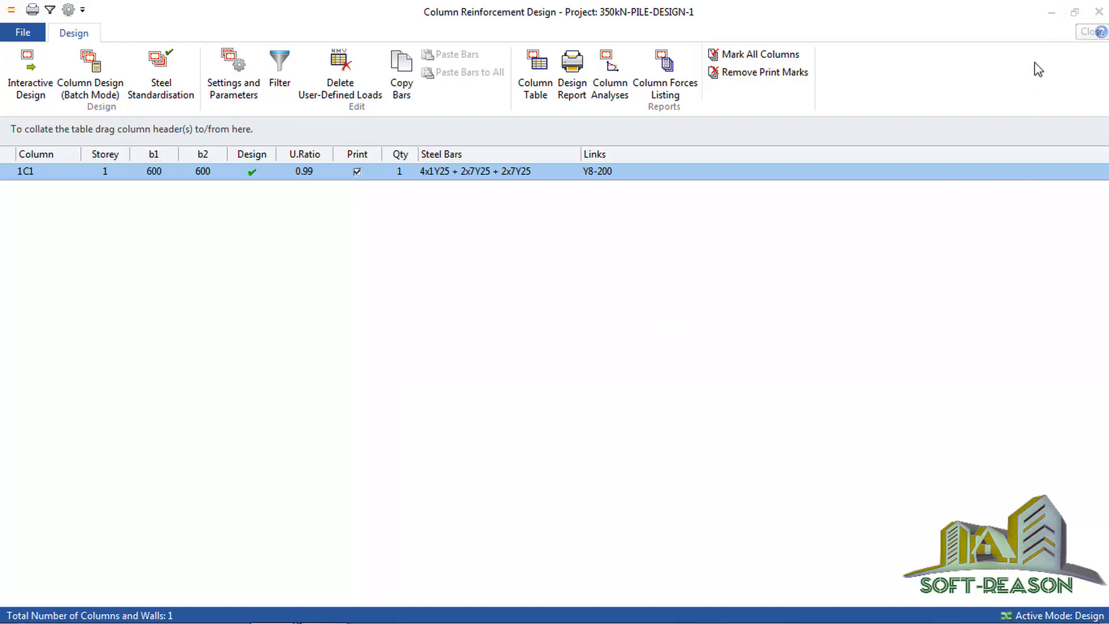
left_click(586, 310)
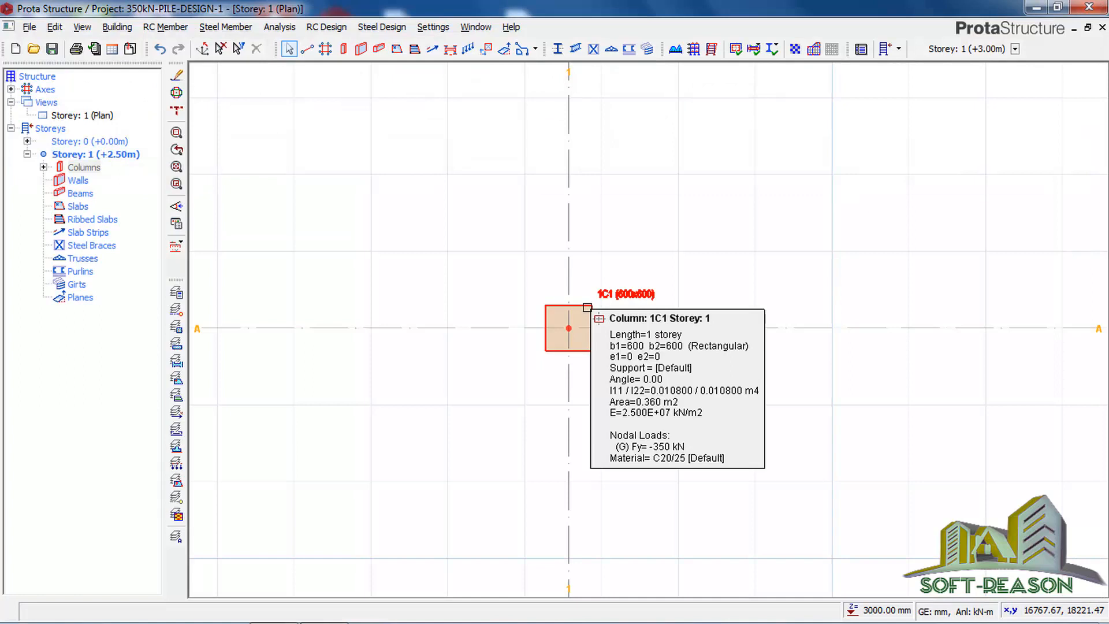
left_click(587, 307)
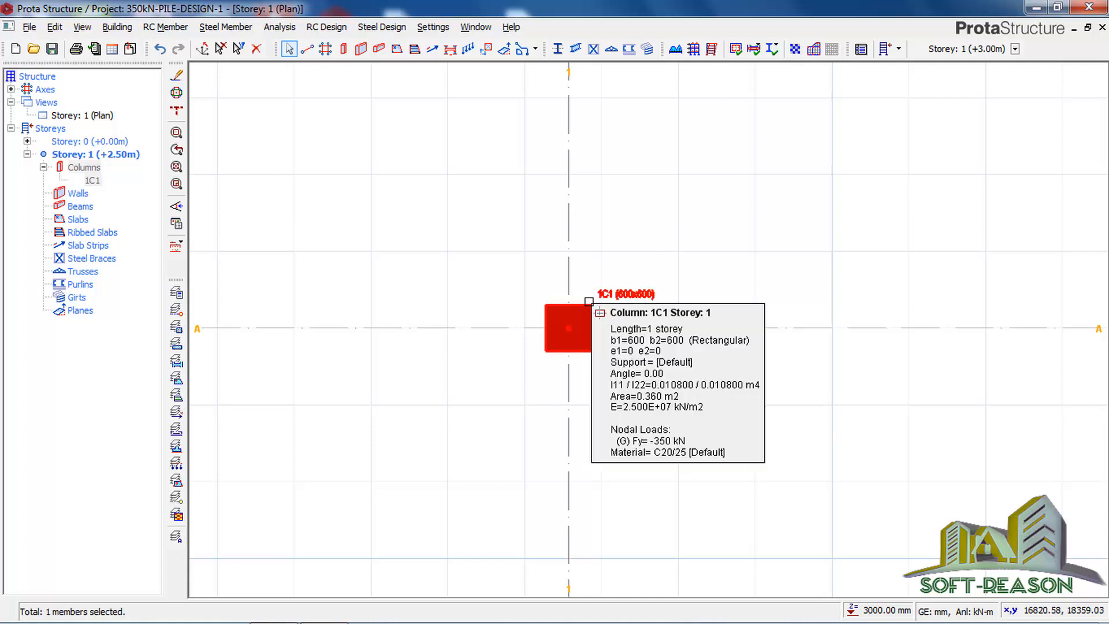
right_click(589, 301)
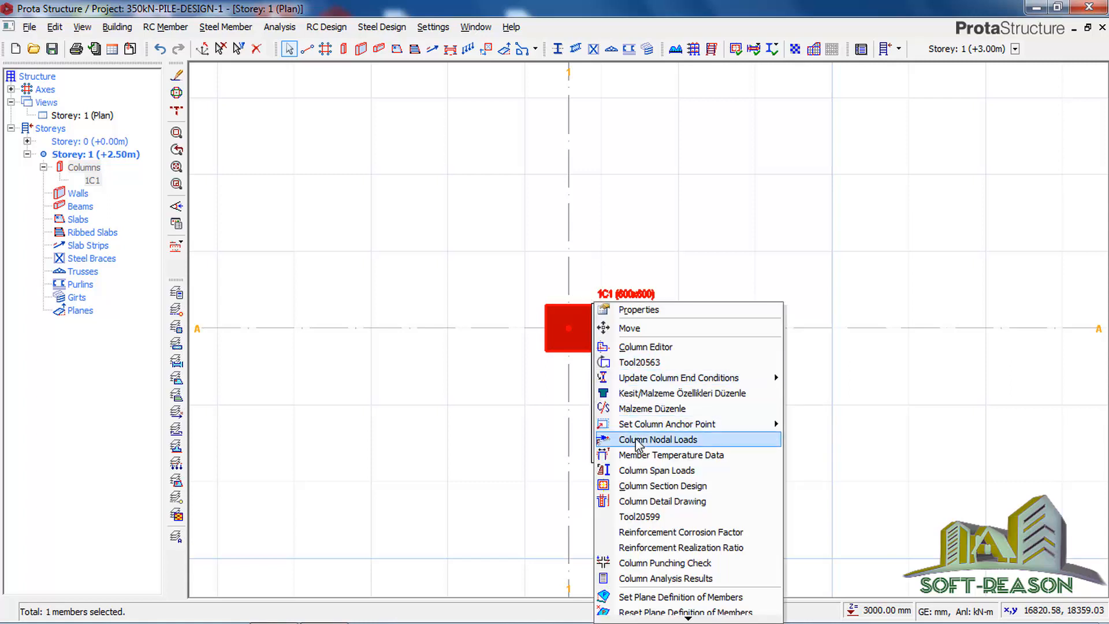
left_click(637, 197)
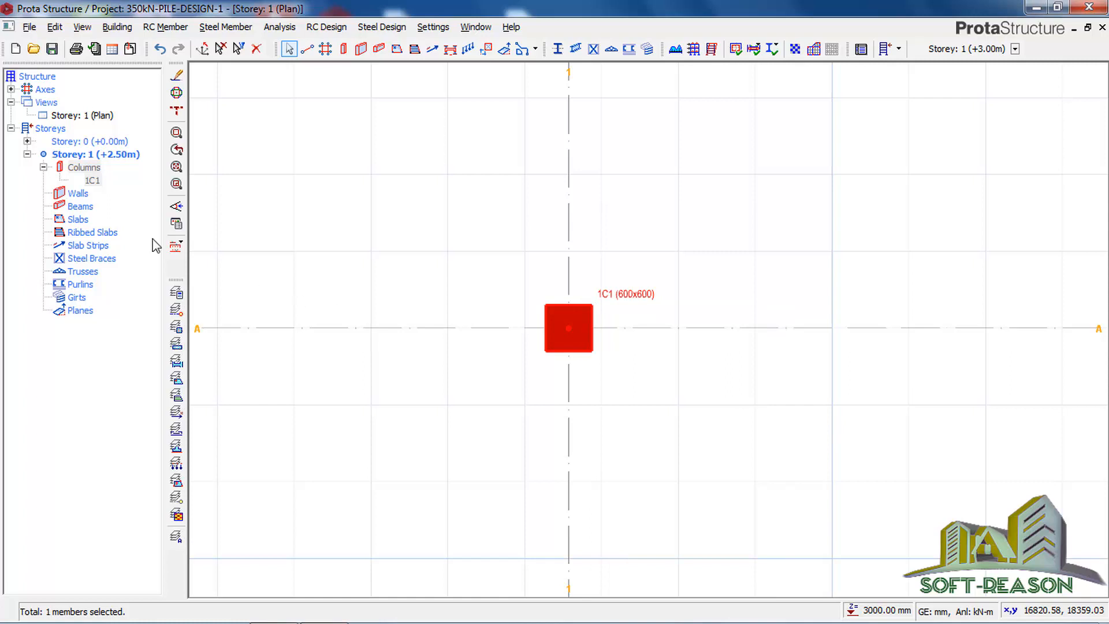
key("Escape")
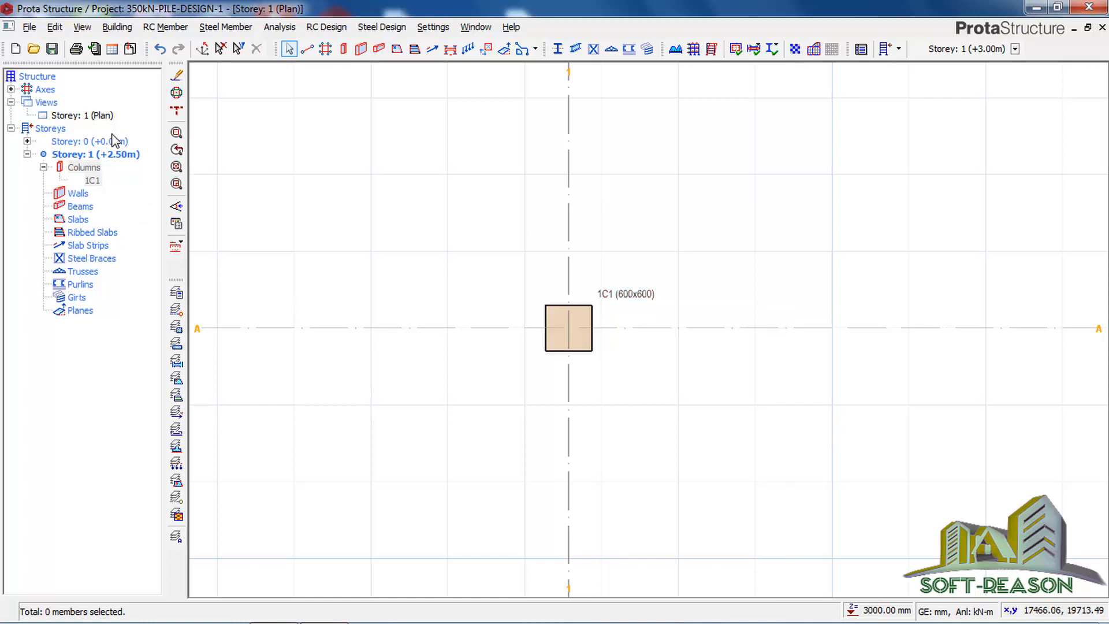
Step: Switch to the Storey 0 plan and open the pile cap design for column 1C1
double_click(80, 141)
double_click(80, 141)
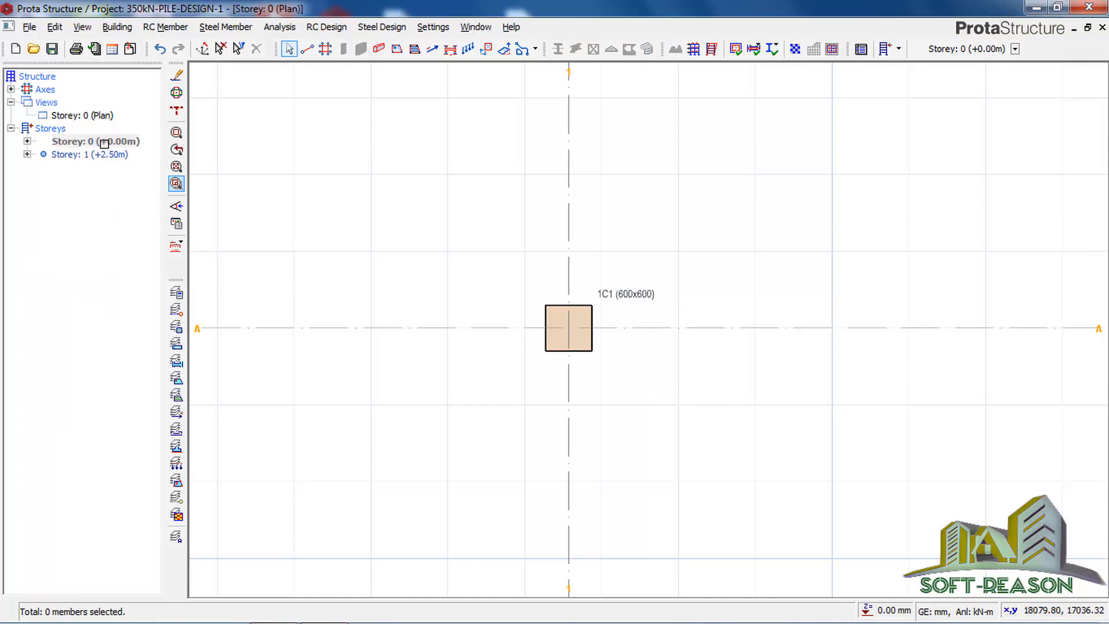
double_click(103, 142)
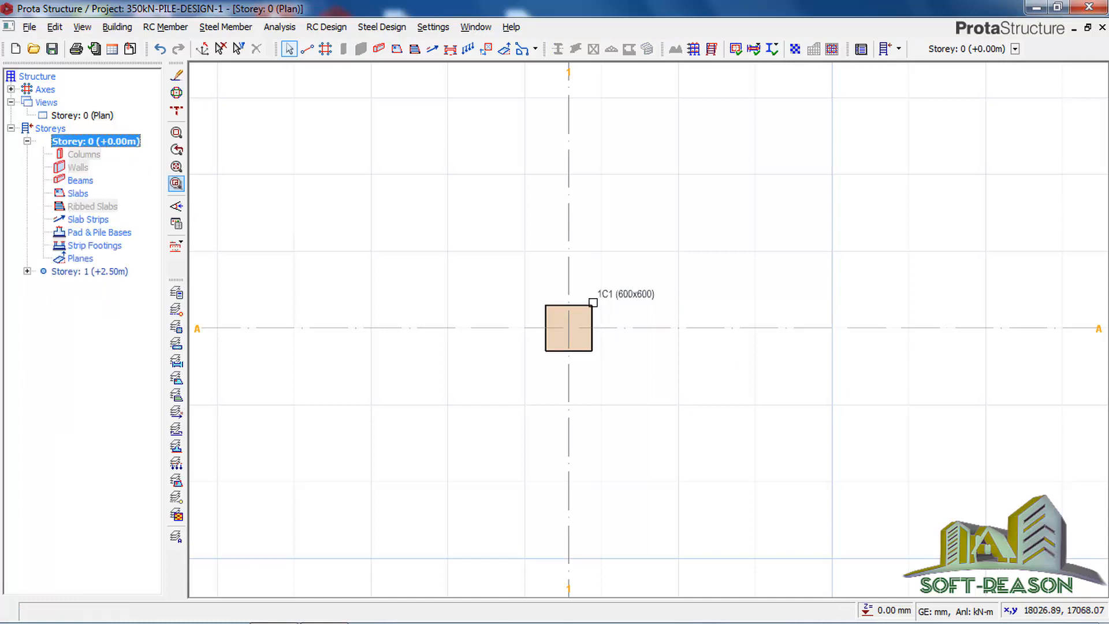
left_click(590, 309)
left_click(590, 310)
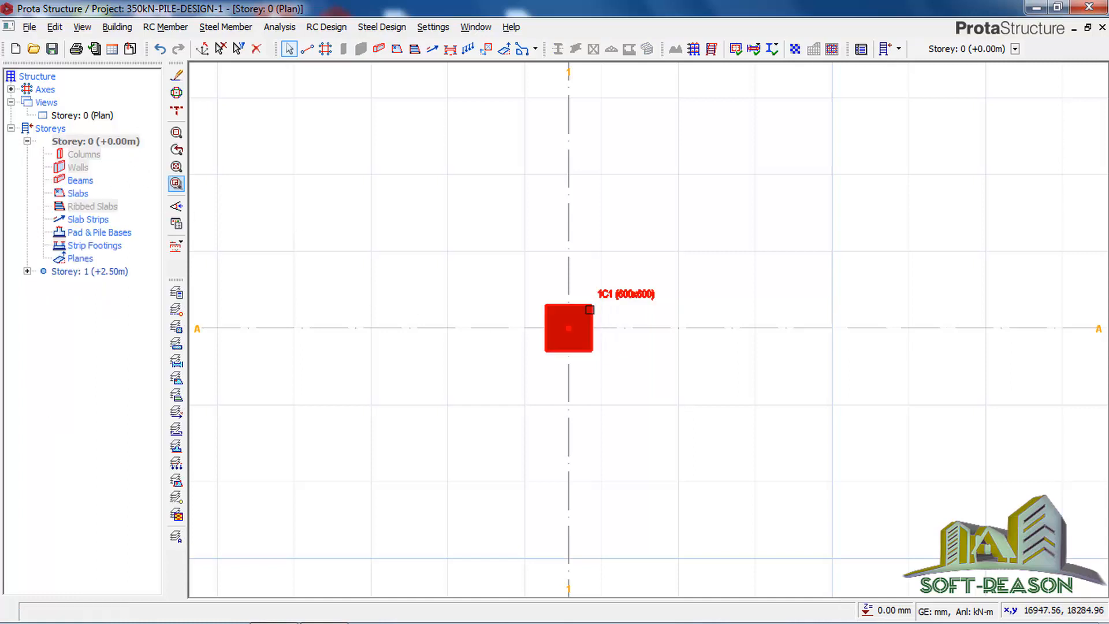
mouse_move(584, 309)
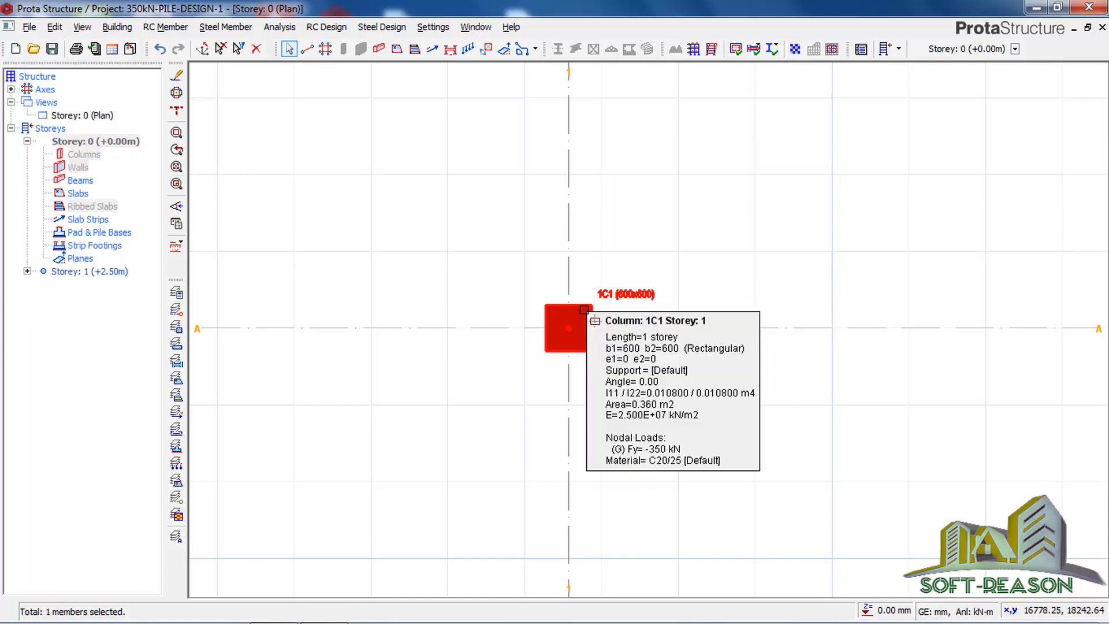
right_click(583, 306)
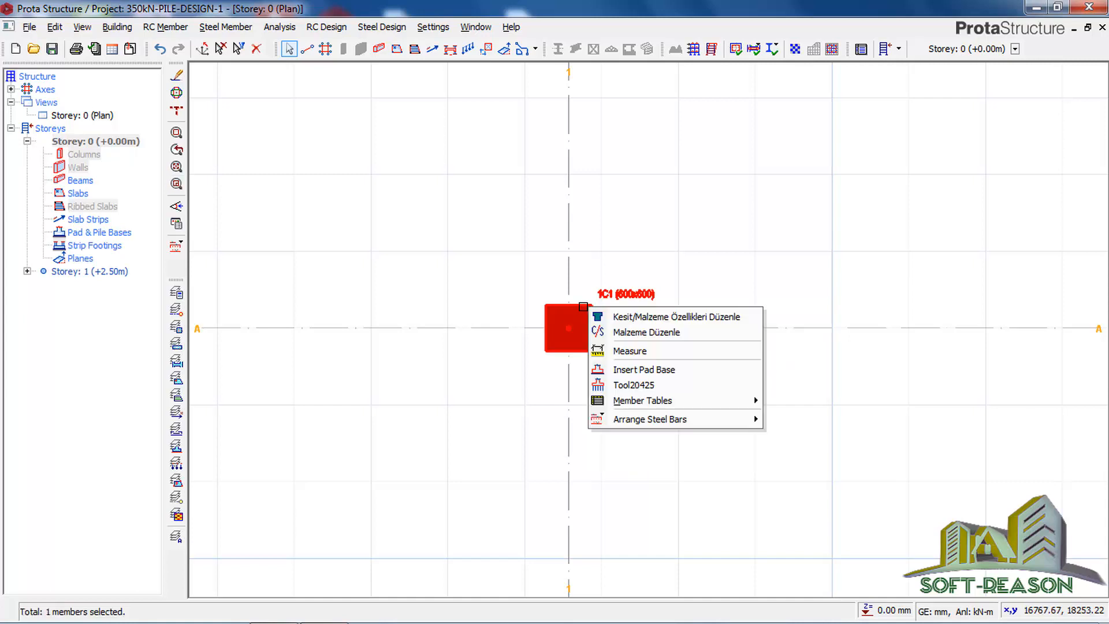
left_click(628, 390)
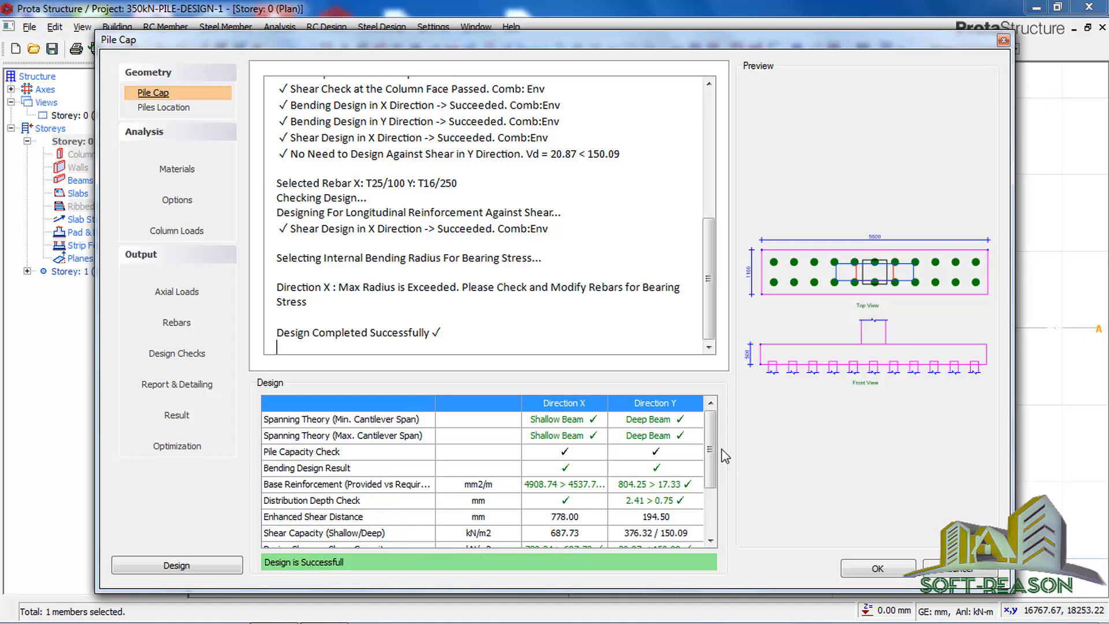
Step: Examine the pile cap's materials, design checks, report options and rebar selection, keeping the concrete type as Normal Weight
mouse_move(710, 437)
left_mouse_down()
mouse_move(719, 500)
mouse_move(713, 442)
left_mouse_up()
left_click(174, 173)
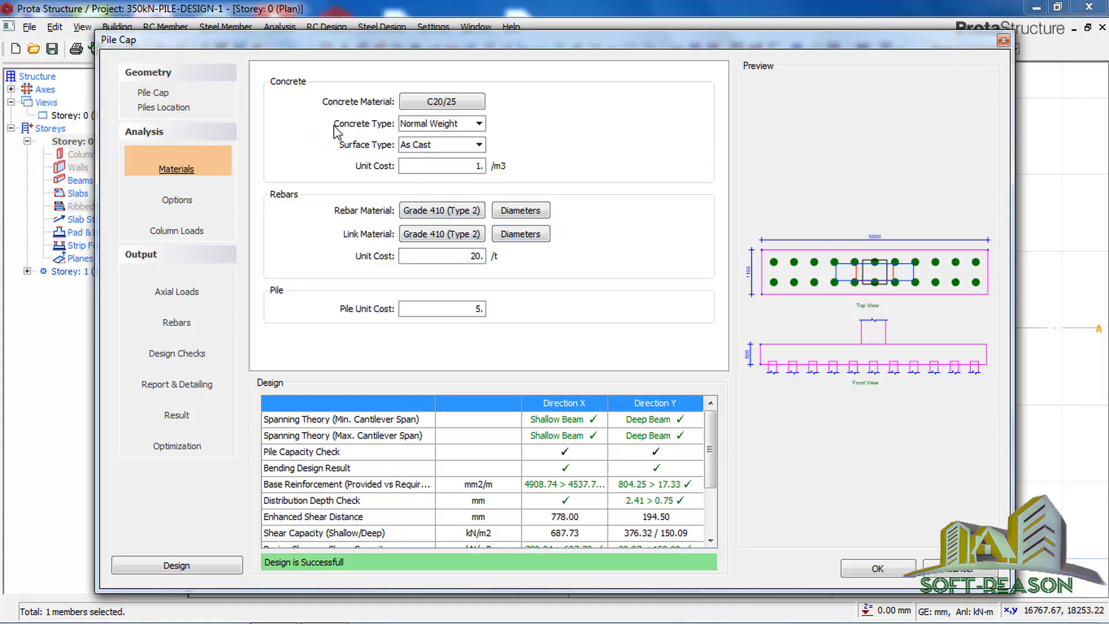
left_click(465, 125)
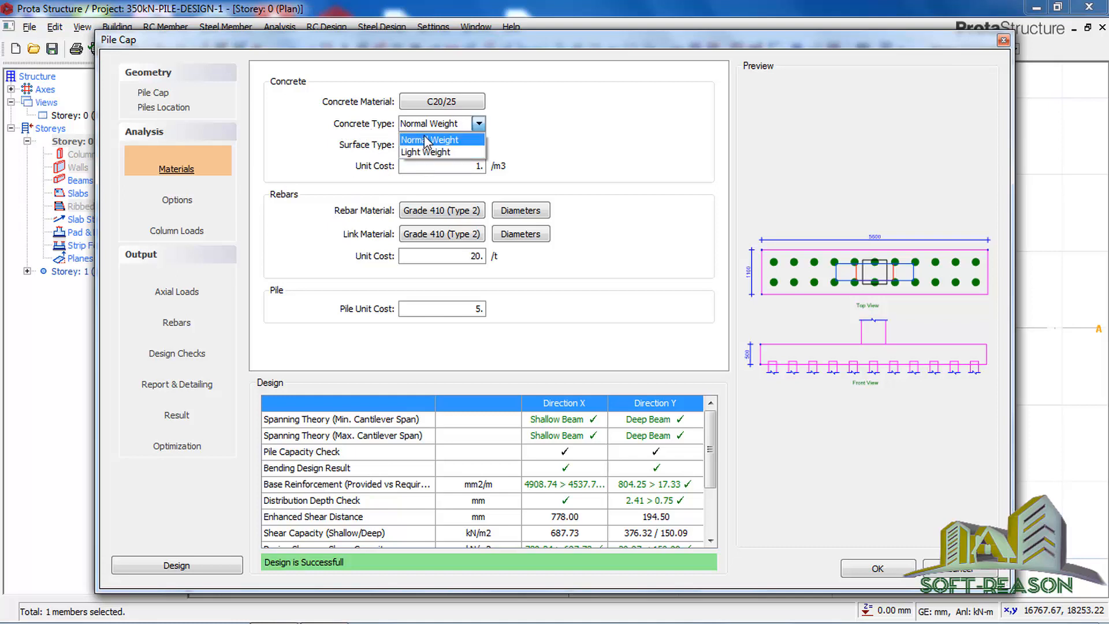
left_click(409, 140)
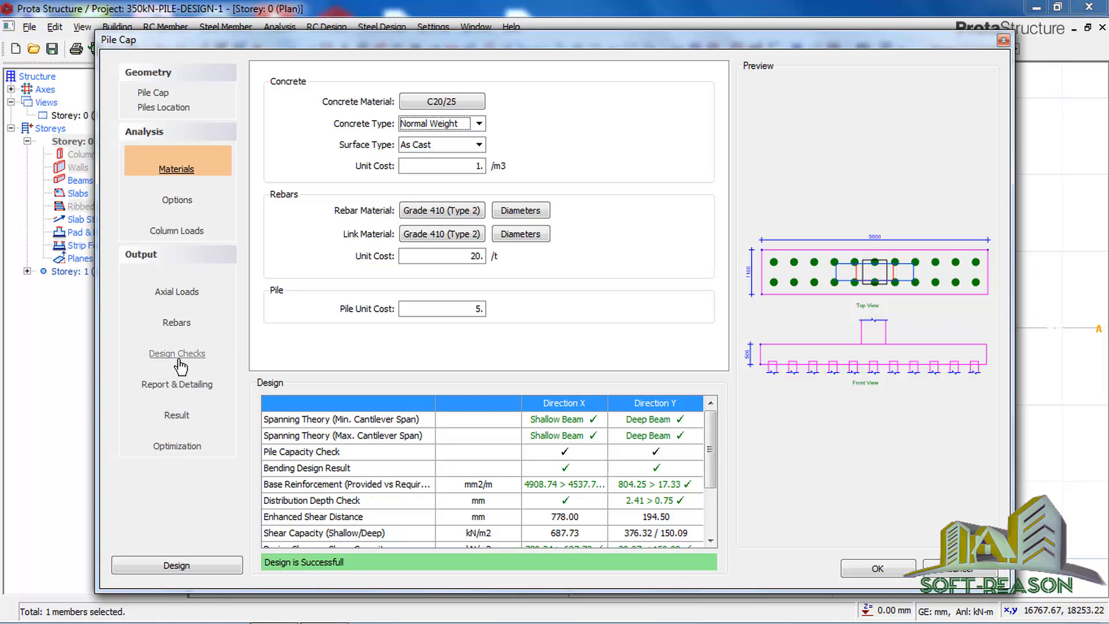
left_click(178, 378)
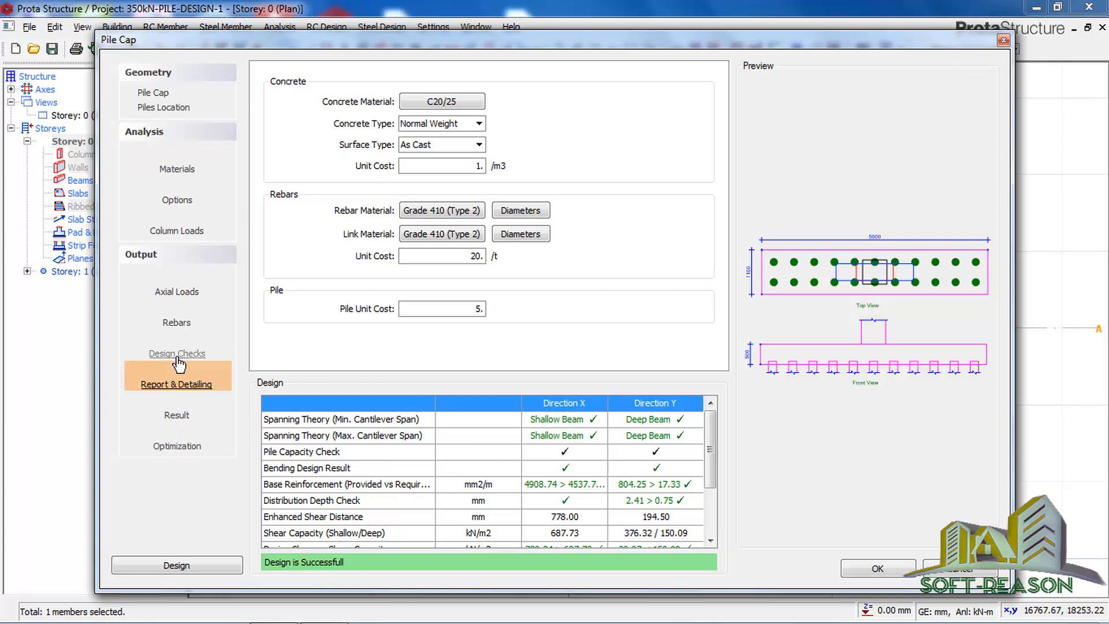
left_click(179, 363)
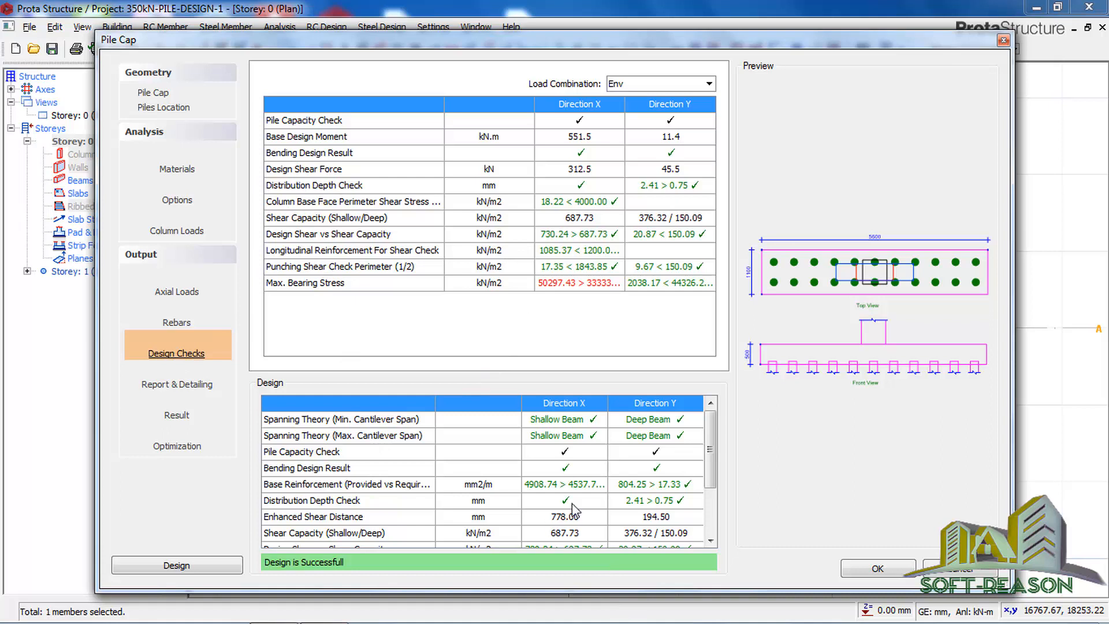
left_click_drag(711, 446, 707, 539)
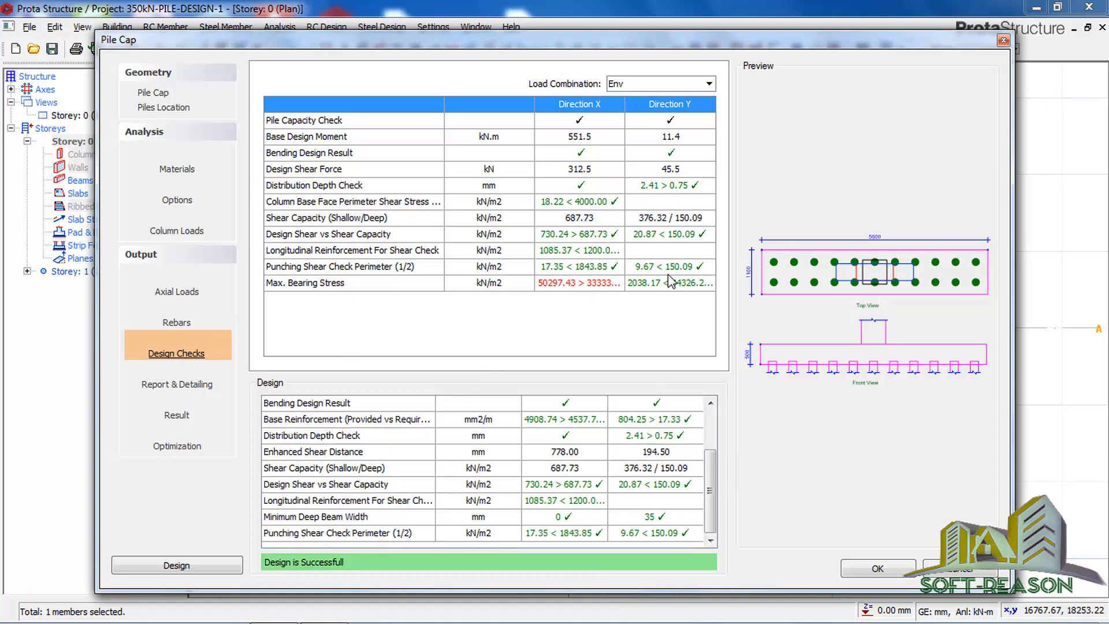
left_click(184, 384)
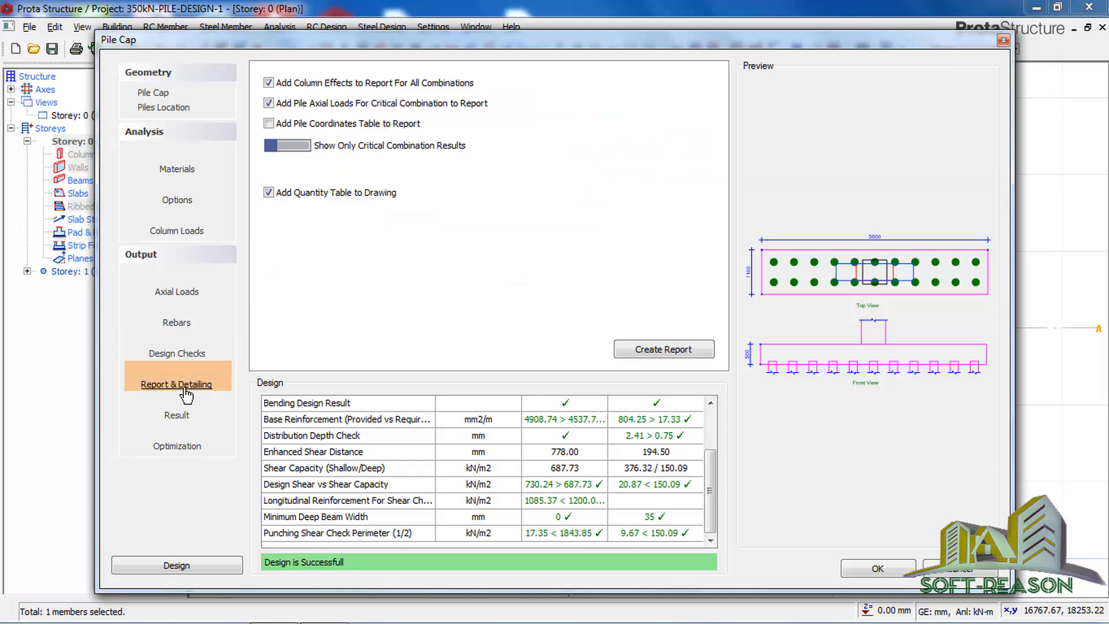
left_click(183, 325)
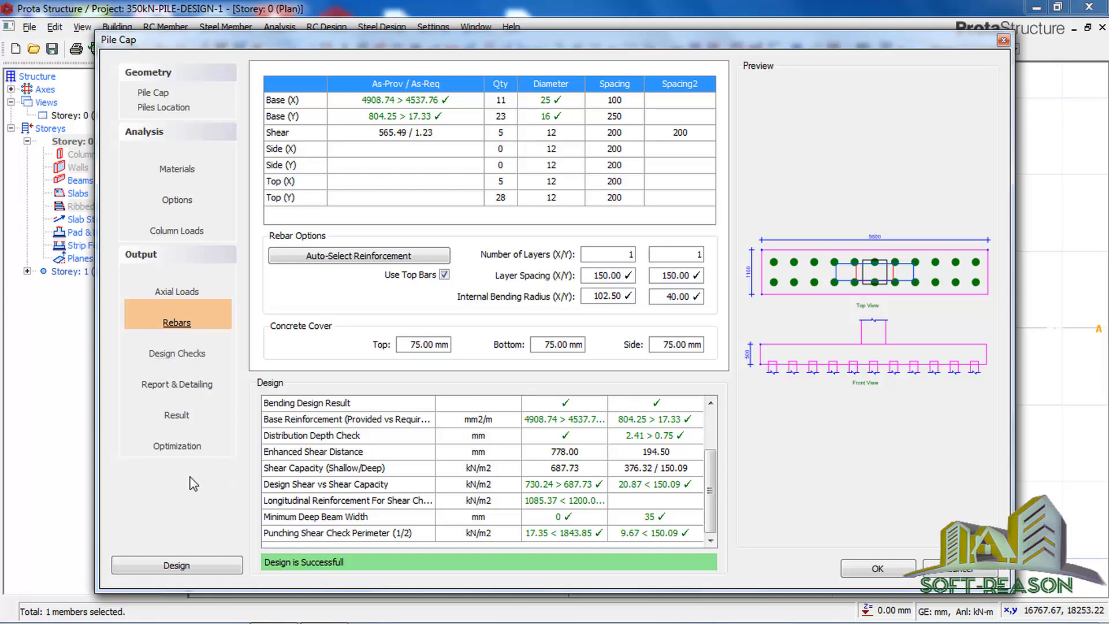
Step: Check the pile cap design result, accept the pile cap under column 1C1 and save the project
left_click(181, 423)
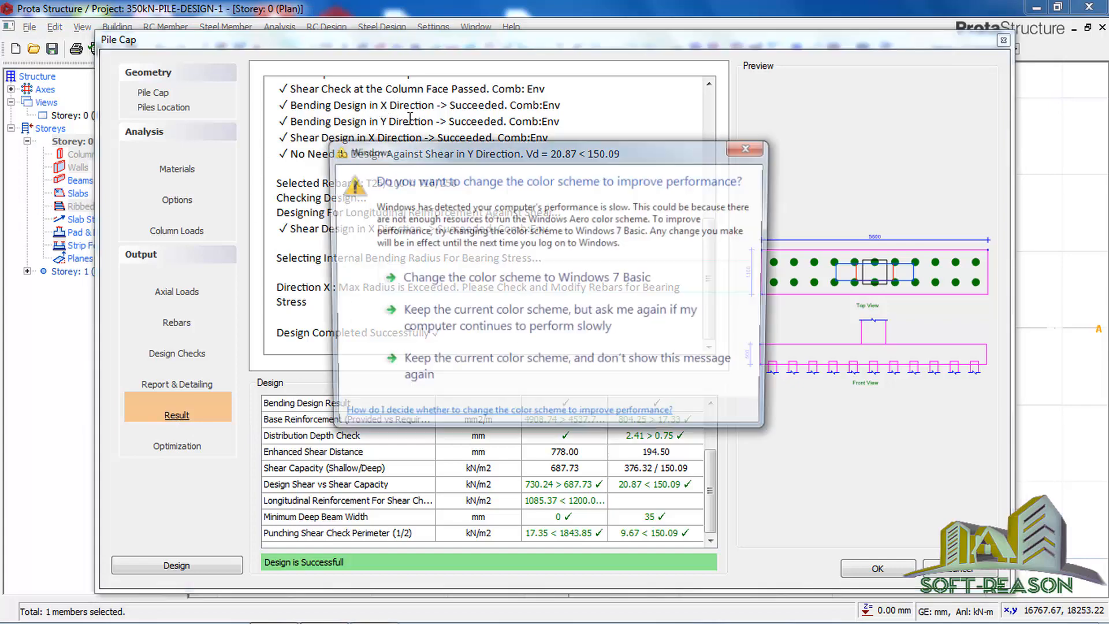
left_click(753, 147)
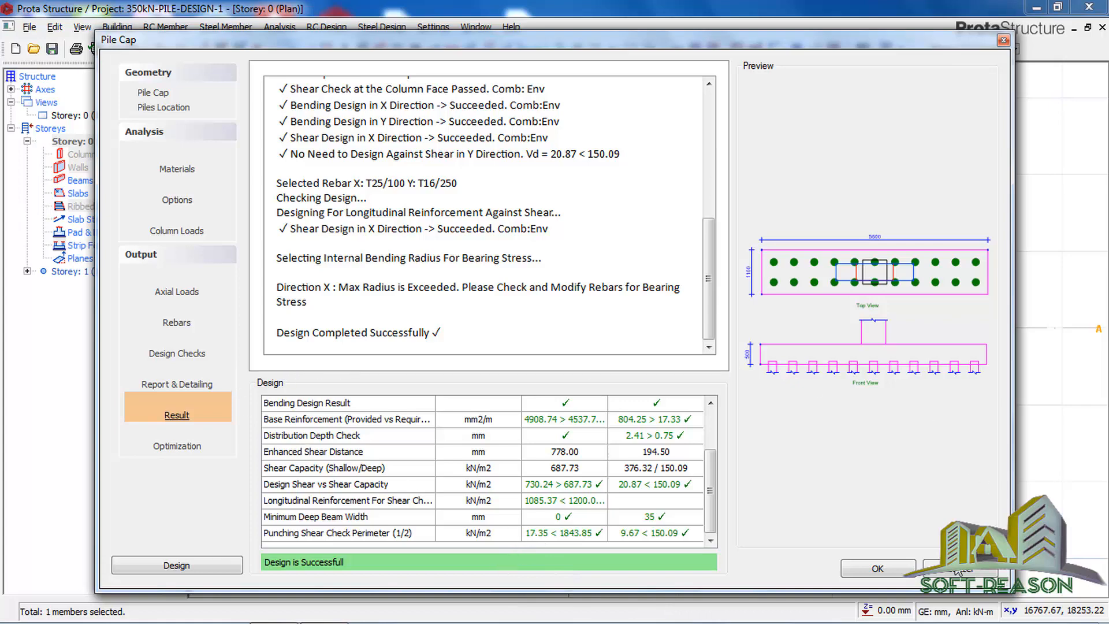
left_click(881, 570)
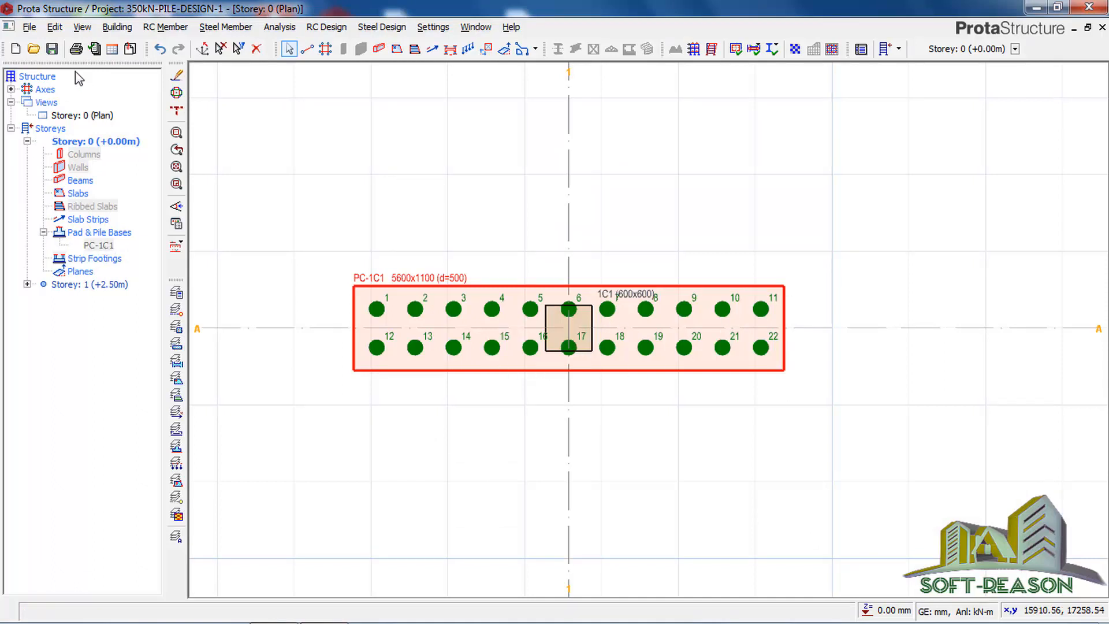
left_click(51, 49)
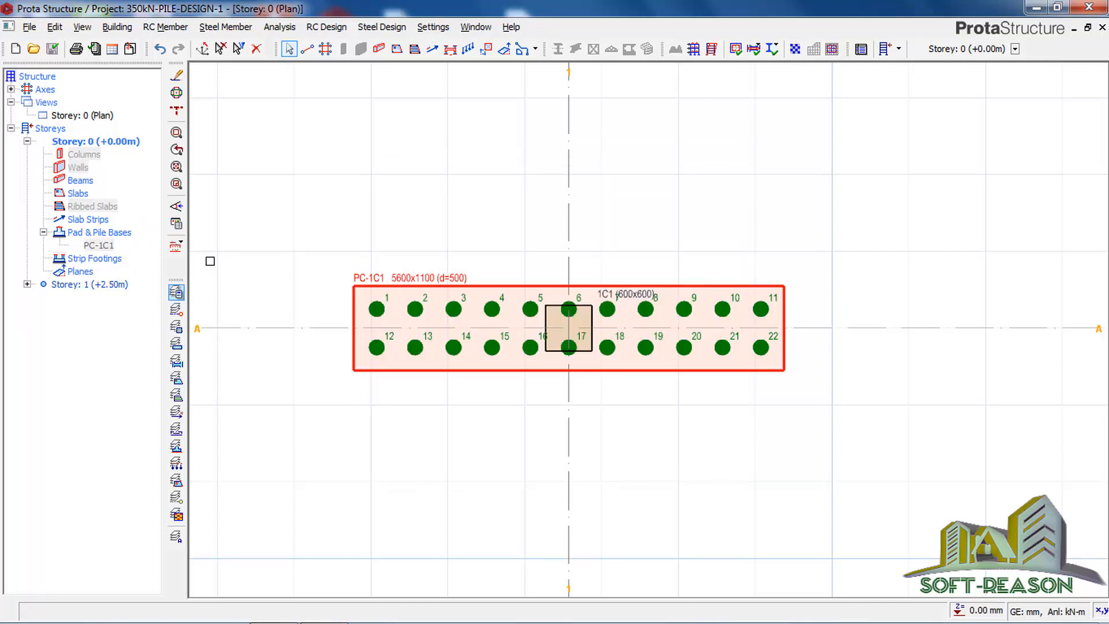
Step: Change the Storey 0 plan to a 3D view showing the column, pile cap and piles
left_click(87, 115)
right_click(94, 114)
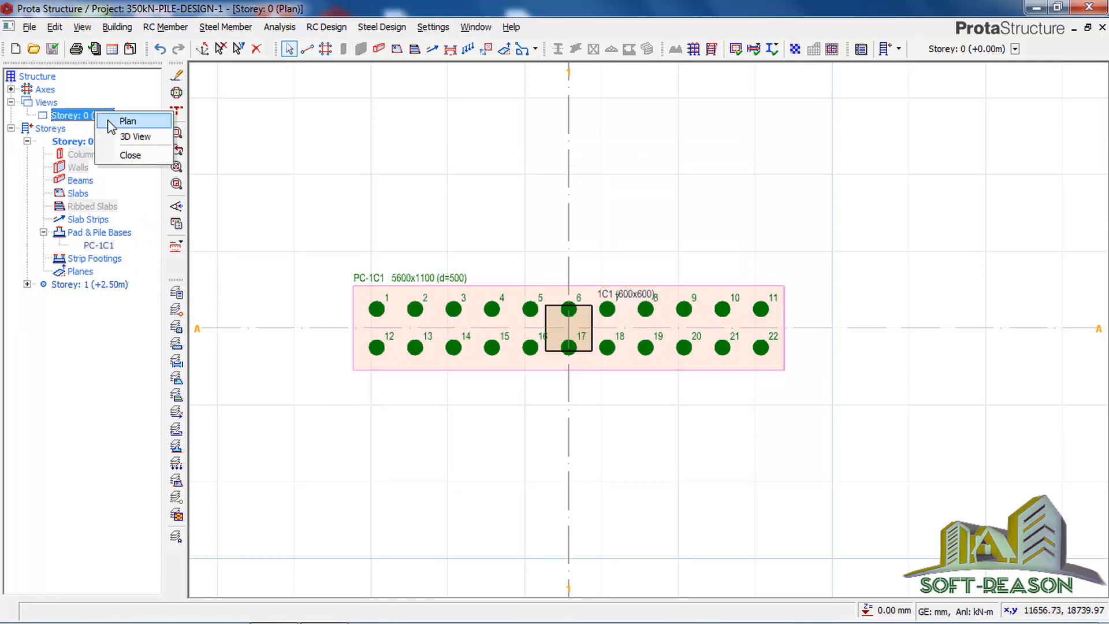
left_click(134, 137)
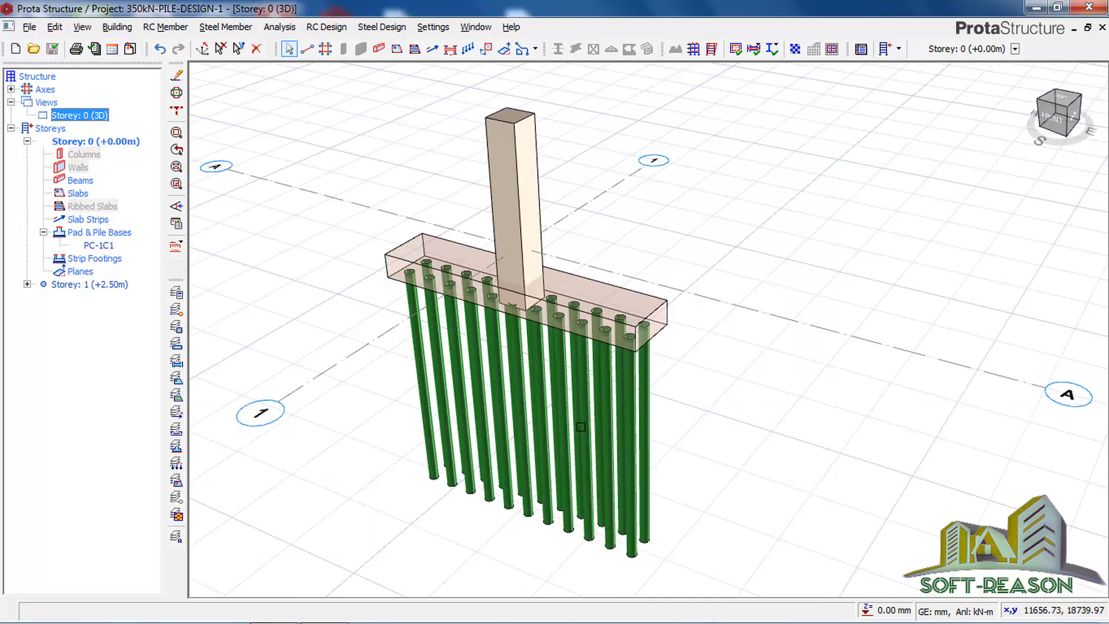
mouse_move(697, 441)
middle_mouse_down()
mouse_move(710, 396)
mouse_move(664, 416)
mouse_move(708, 354)
mouse_move(760, 364)
mouse_move(750, 391)
mouse_move(728, 391)
mouse_move(705, 351)
mouse_move(718, 396)
mouse_move(712, 374)
middle_mouse_up()
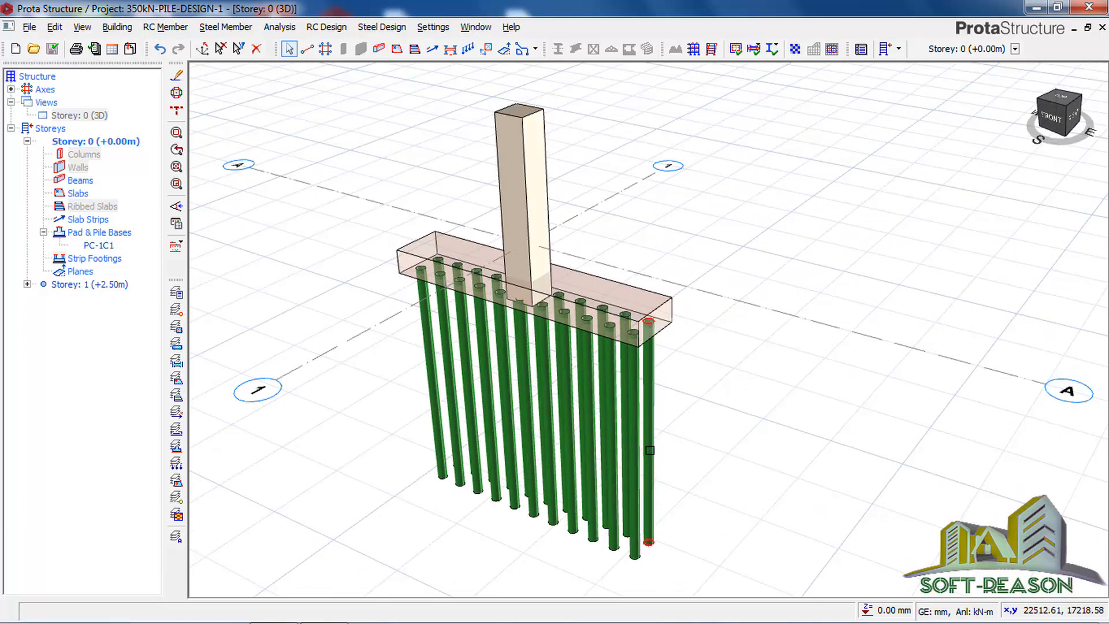
Step: Try to set the length of the single end pile, Pile 11, to 15000 mm
mouse_move(649, 450)
left_click(640, 508)
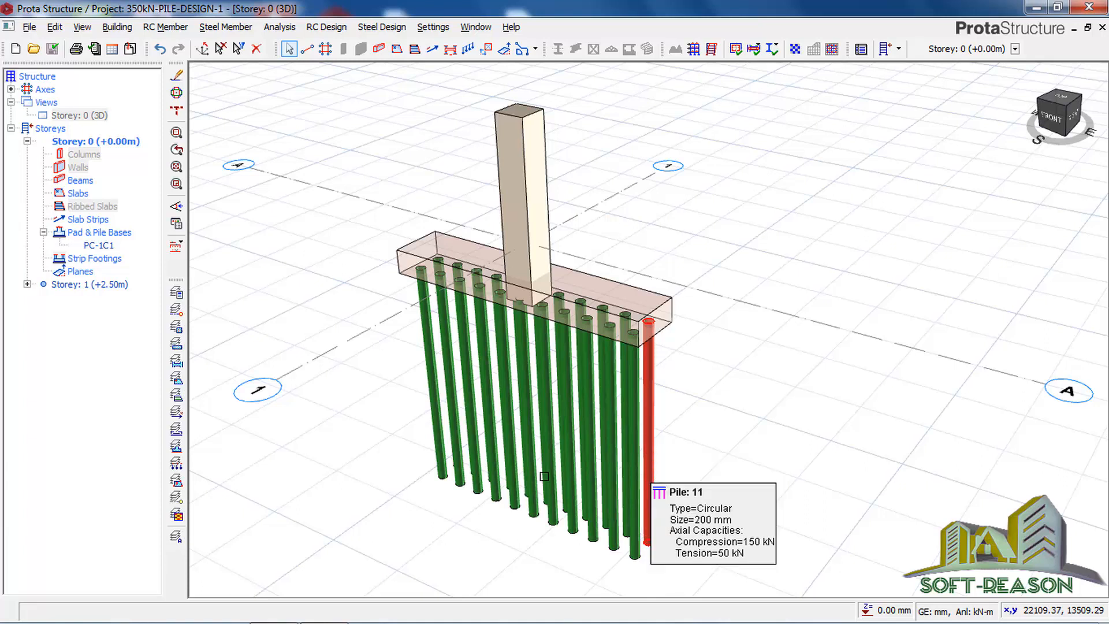
right_click(656, 437)
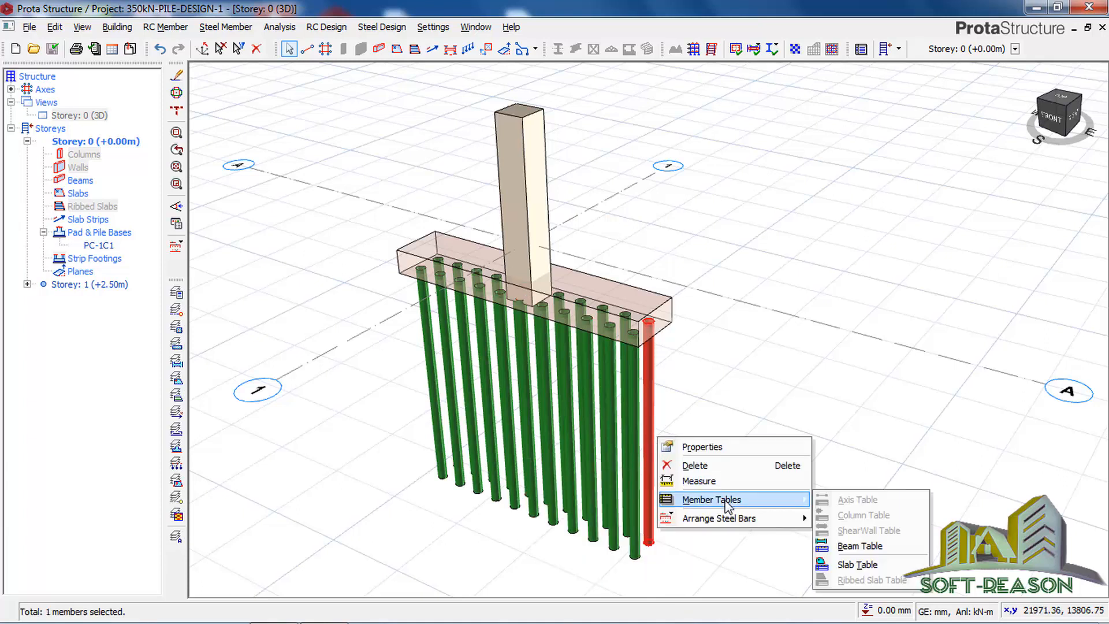
left_click(694, 448)
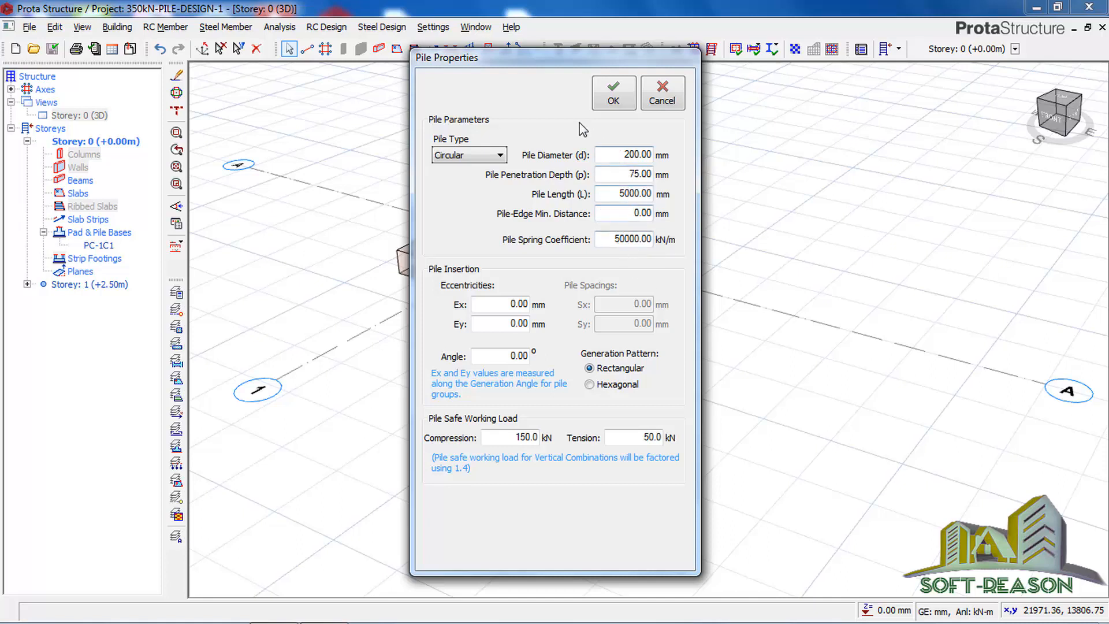
double_click(622, 194)
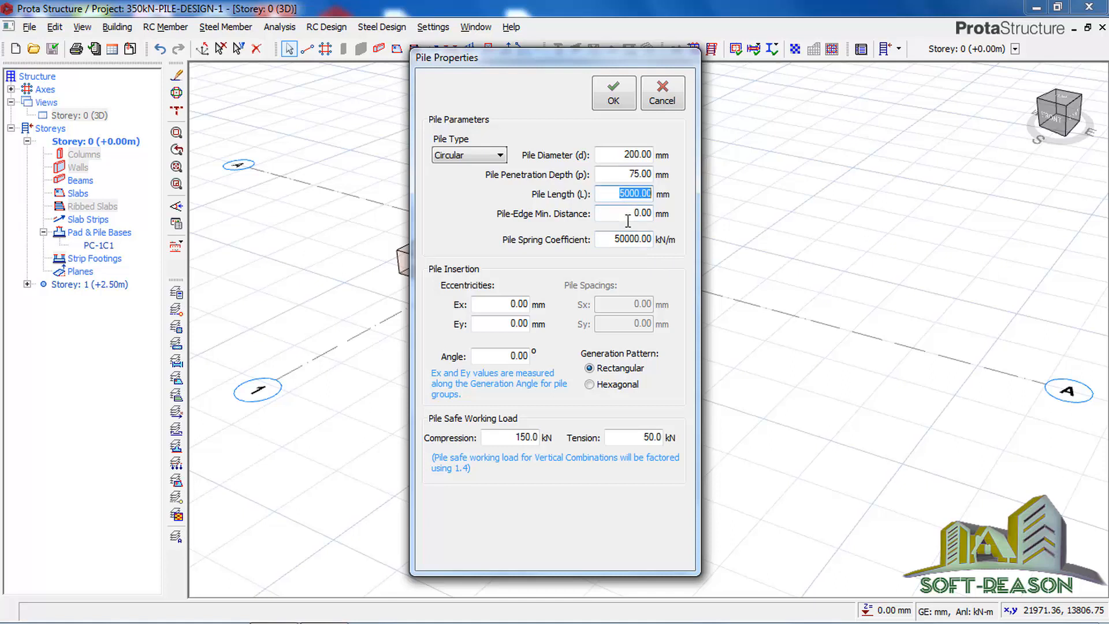
left_click(621, 193)
left_click(615, 90)
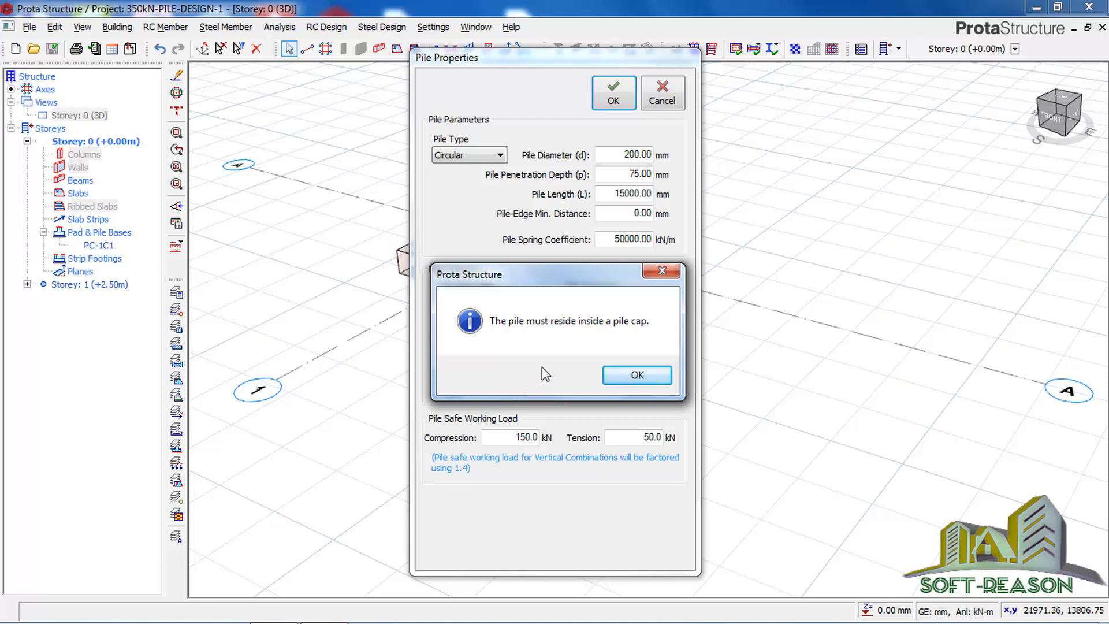
left_click(635, 375)
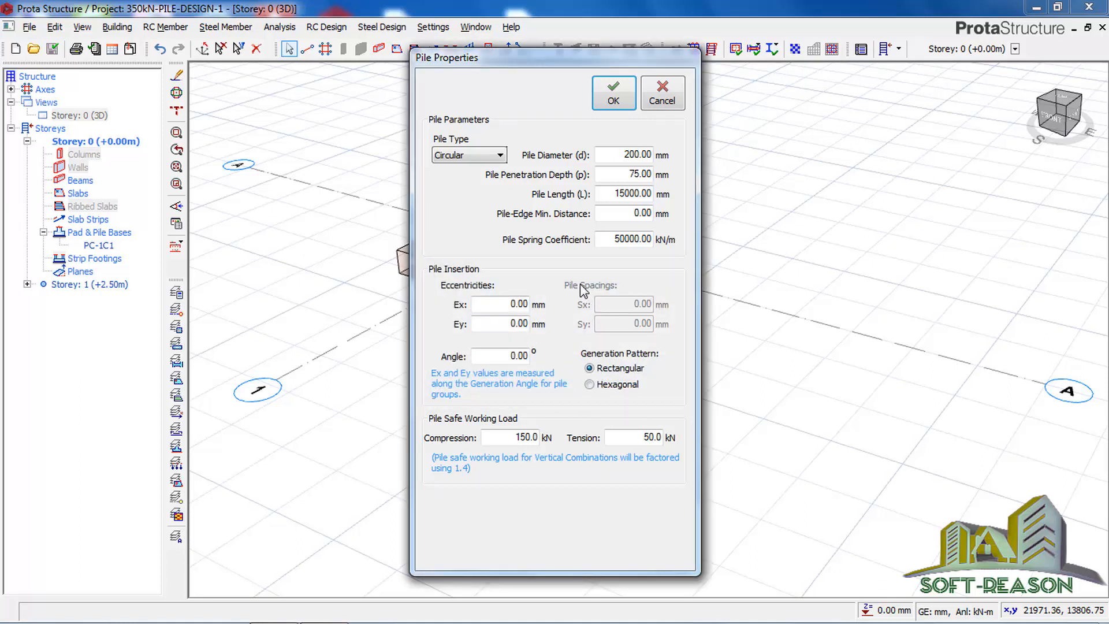
left_click(664, 101)
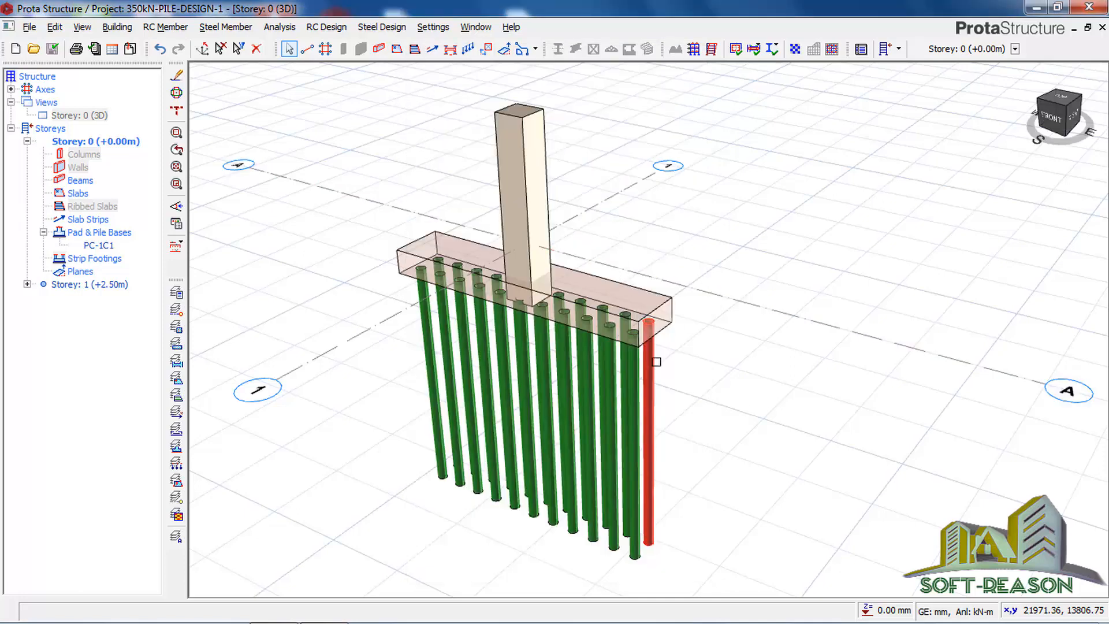
Step: Select all 22 piles under the pile cap and set their pile length to 15000 mm, accepting the change for every pile
middle_click_drag(644, 334, 713, 381)
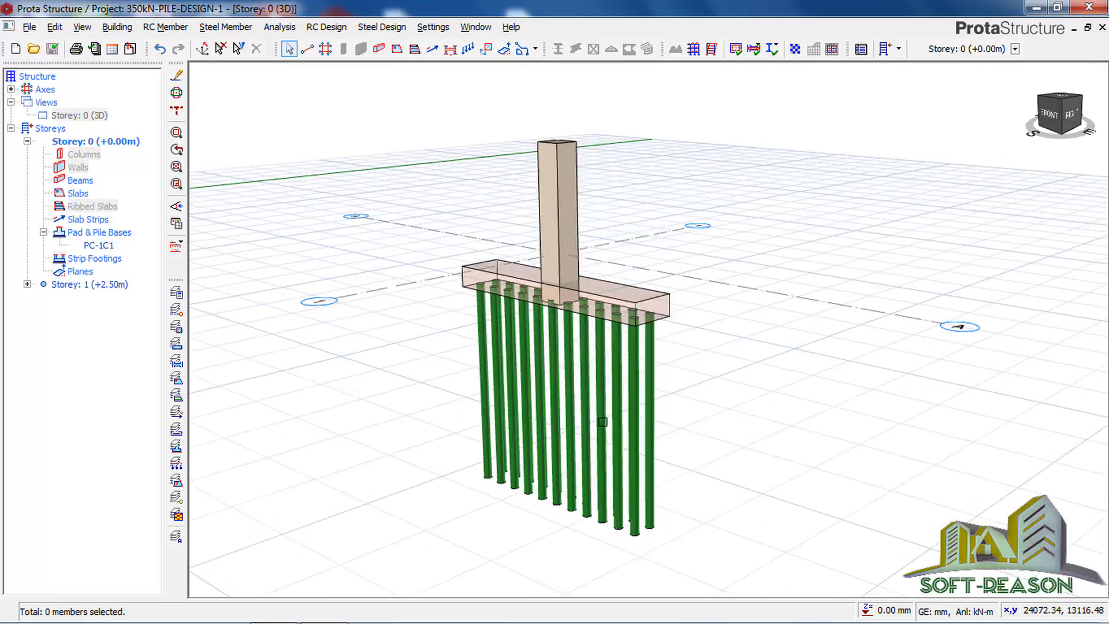
left_click_drag(716, 376, 422, 481)
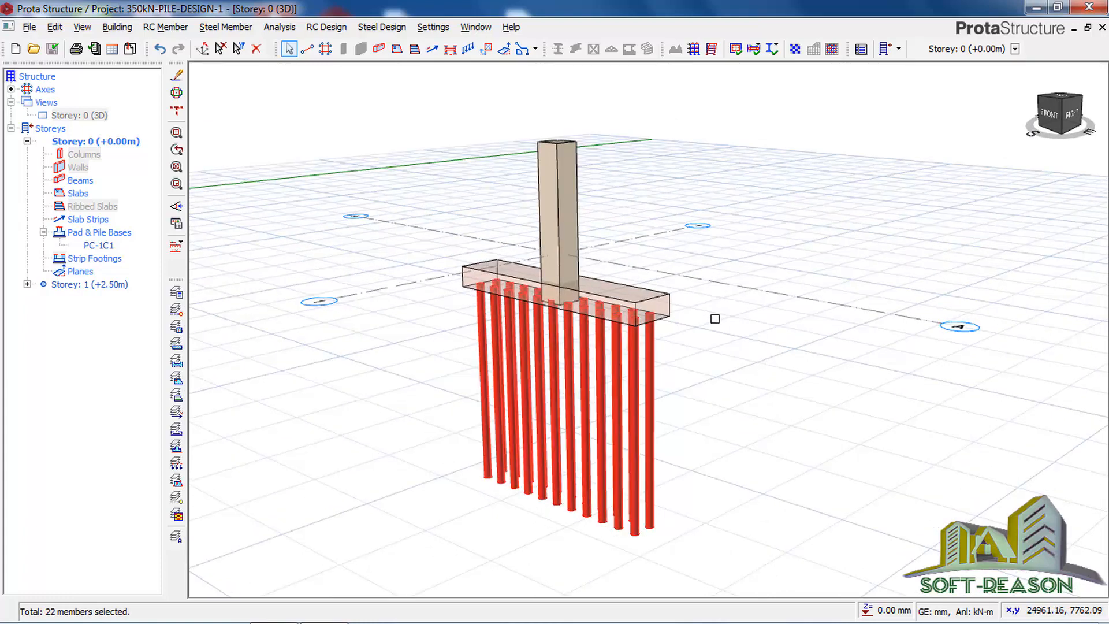
middle_click_drag(714, 318, 714, 317)
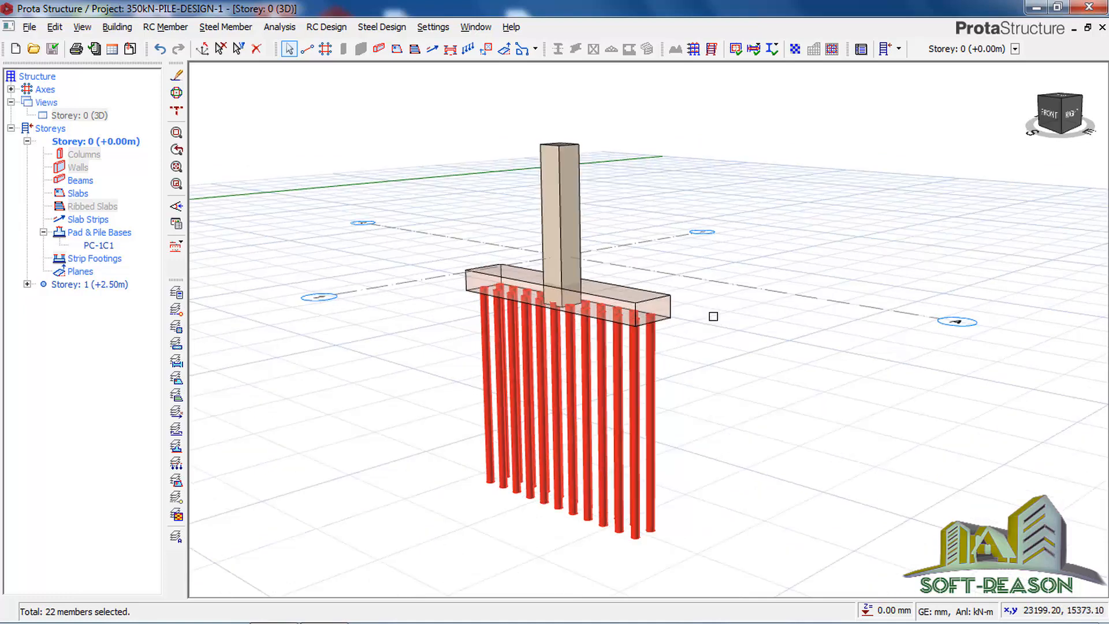
right_click(719, 314)
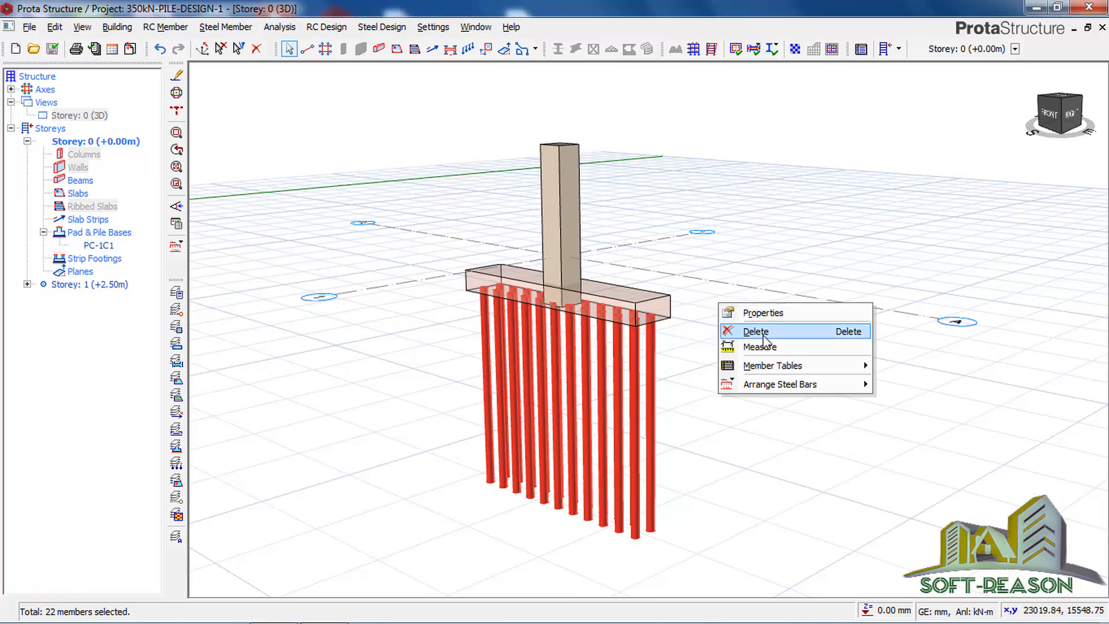
left_click(729, 313)
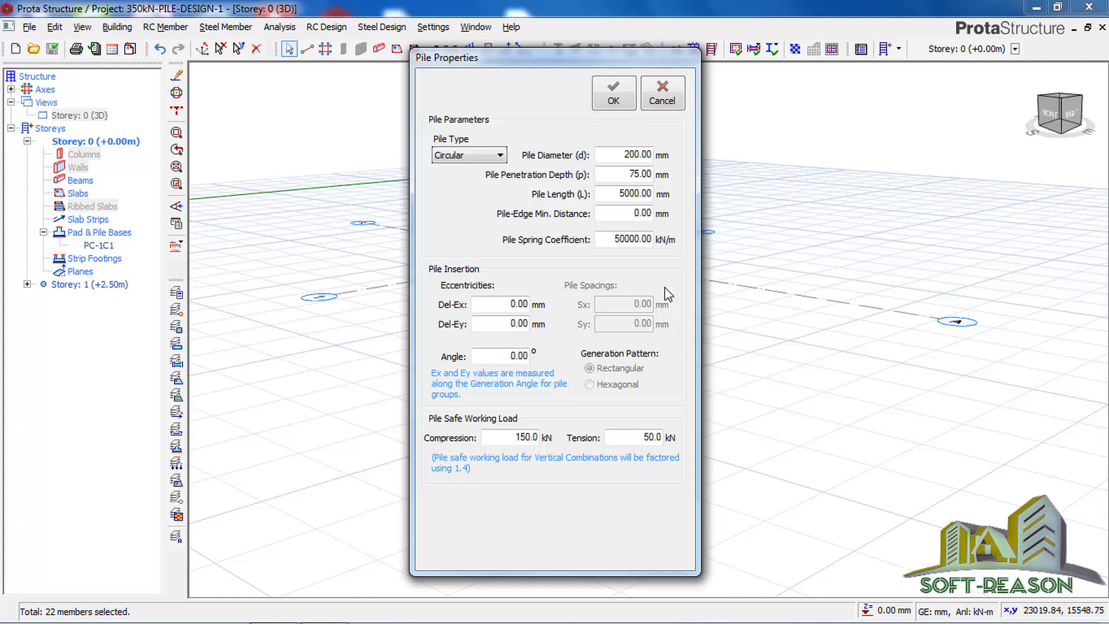
double_click(625, 193)
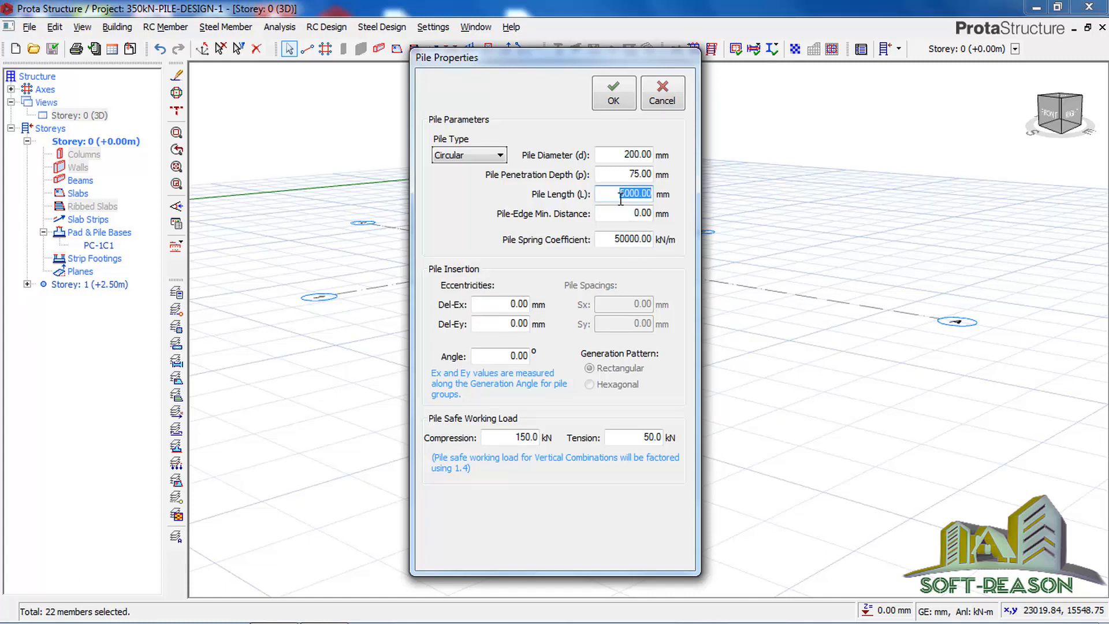
left_click(624, 194)
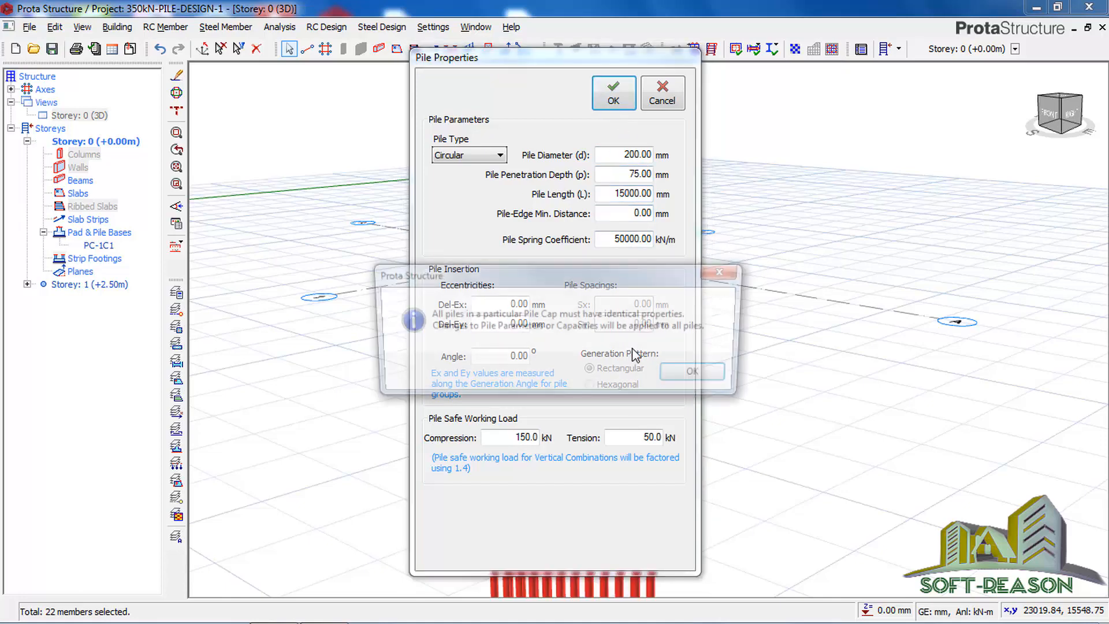
left_click(700, 374)
key("Return")
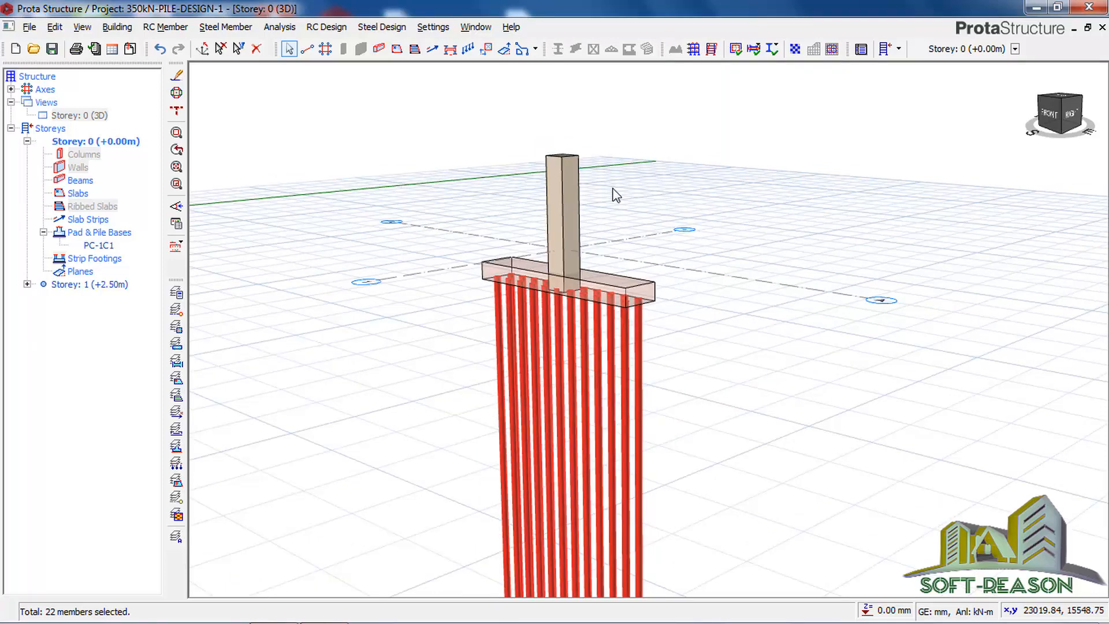
Step: Clear the pile selection and generate the printed pad base results for the selected pile cap PC-1C1
scroll(656, 240, "down", 1)
scroll(700, 331, "down", 1)
scroll(699, 331, "down", 1)
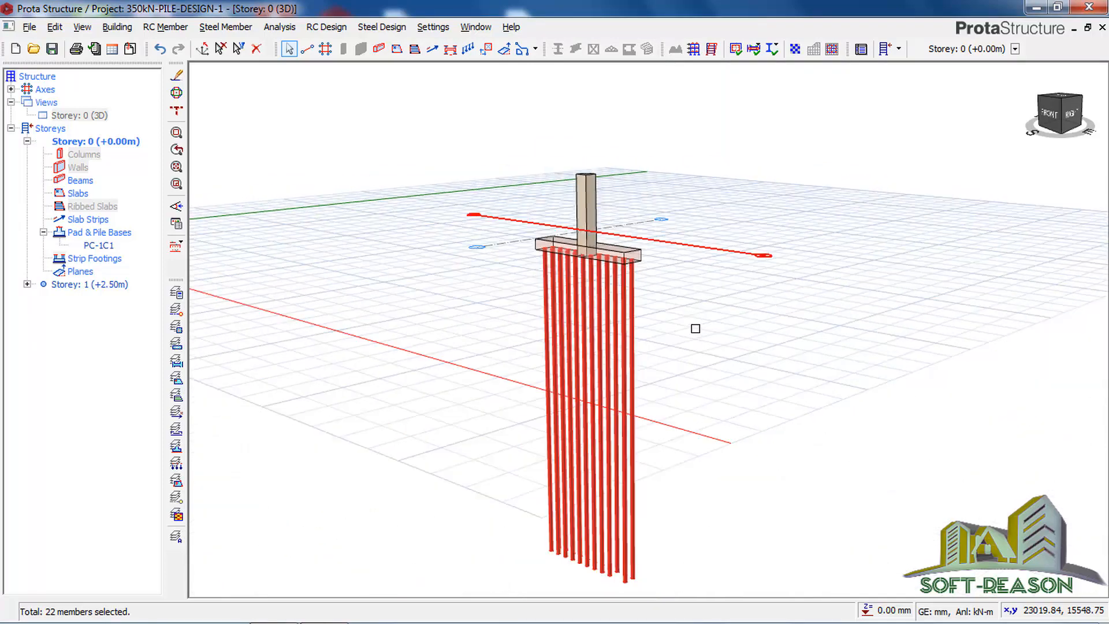
scroll(700, 328, "down", 1)
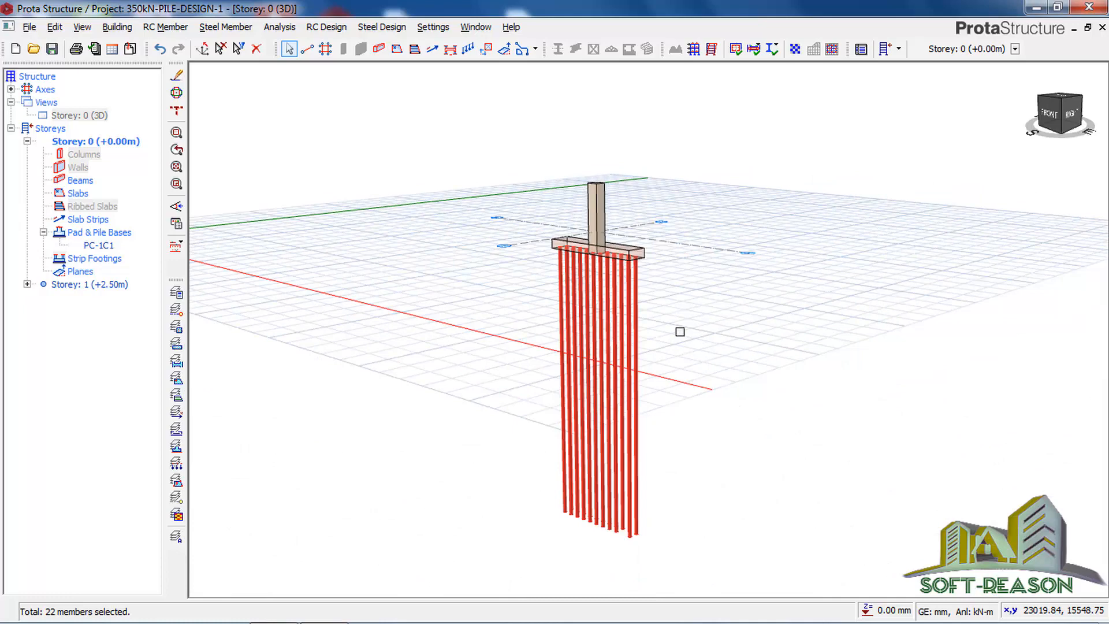
scroll(679, 332, "up", 1)
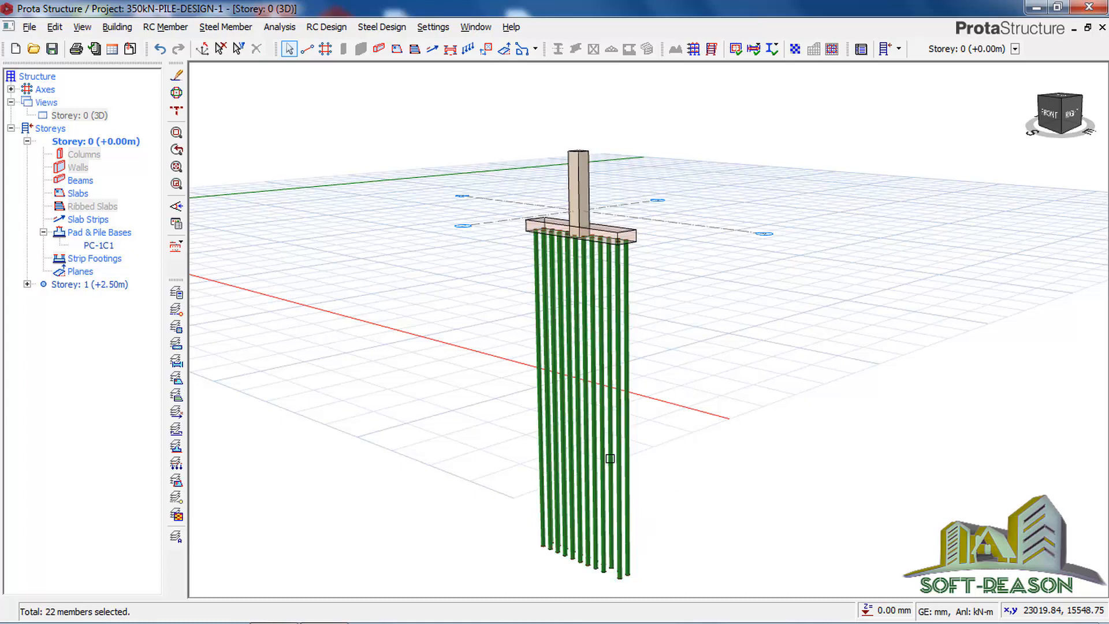
left_click(633, 408)
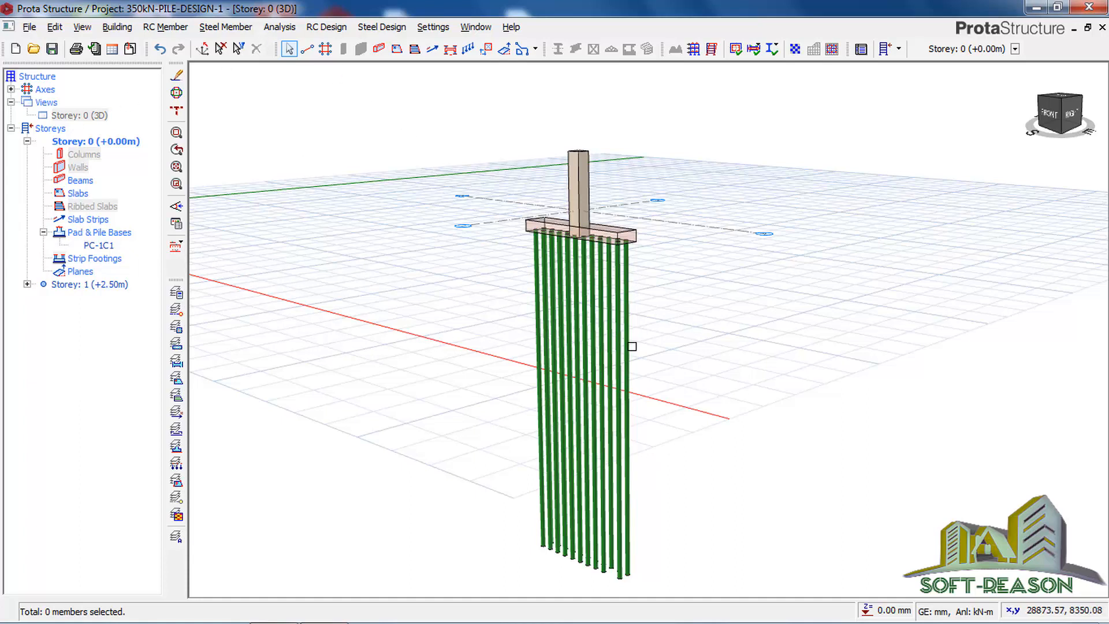
left_click(95, 245)
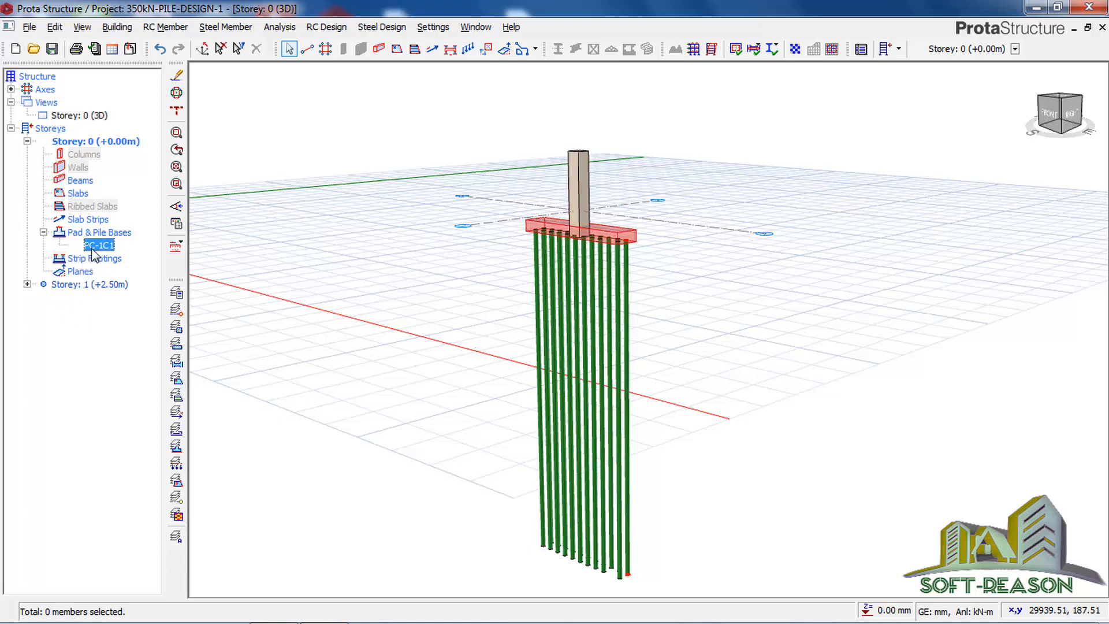
right_click(93, 245)
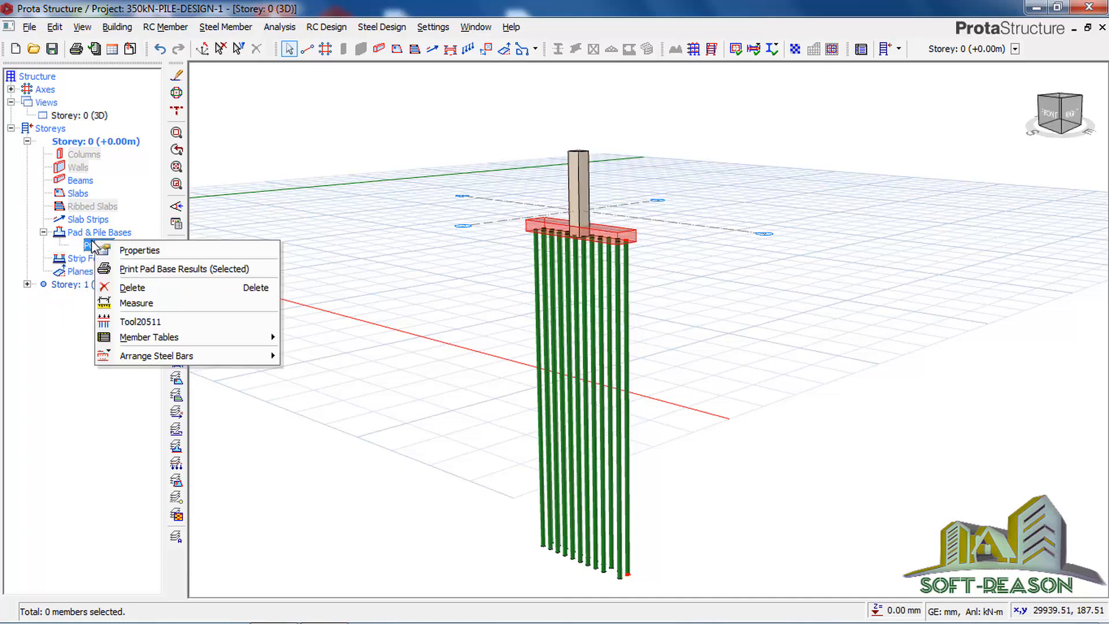
left_click(138, 269)
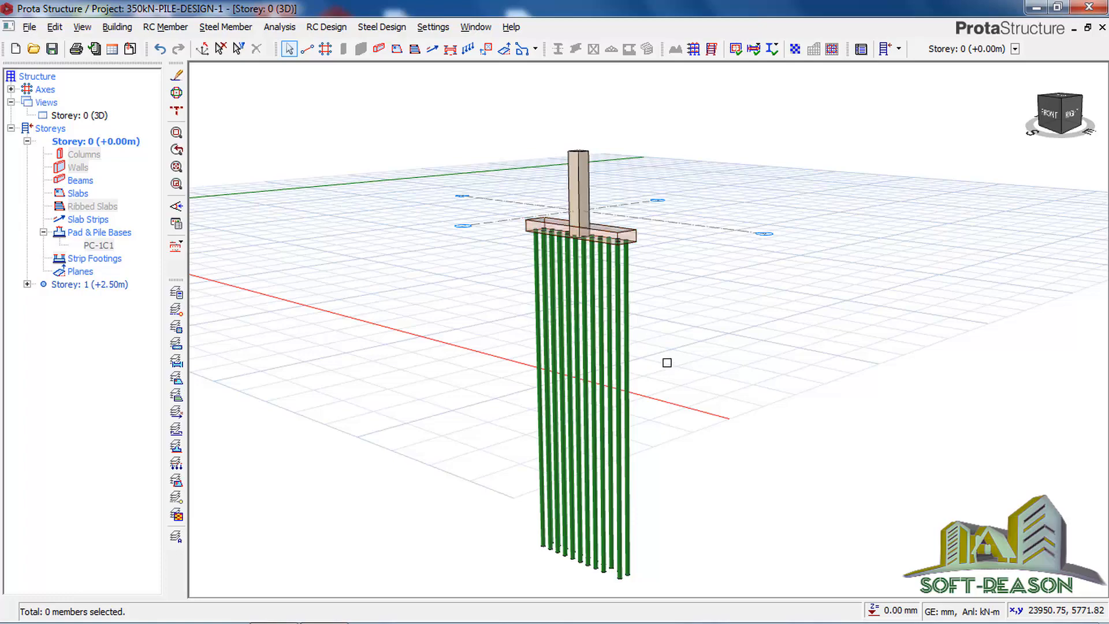
mouse_move(689, 304)
middle_mouse_down()
mouse_move(688, 316)
mouse_move(664, 290)
mouse_move(650, 298)
mouse_move(698, 297)
mouse_move(644, 426)
middle_mouse_up()
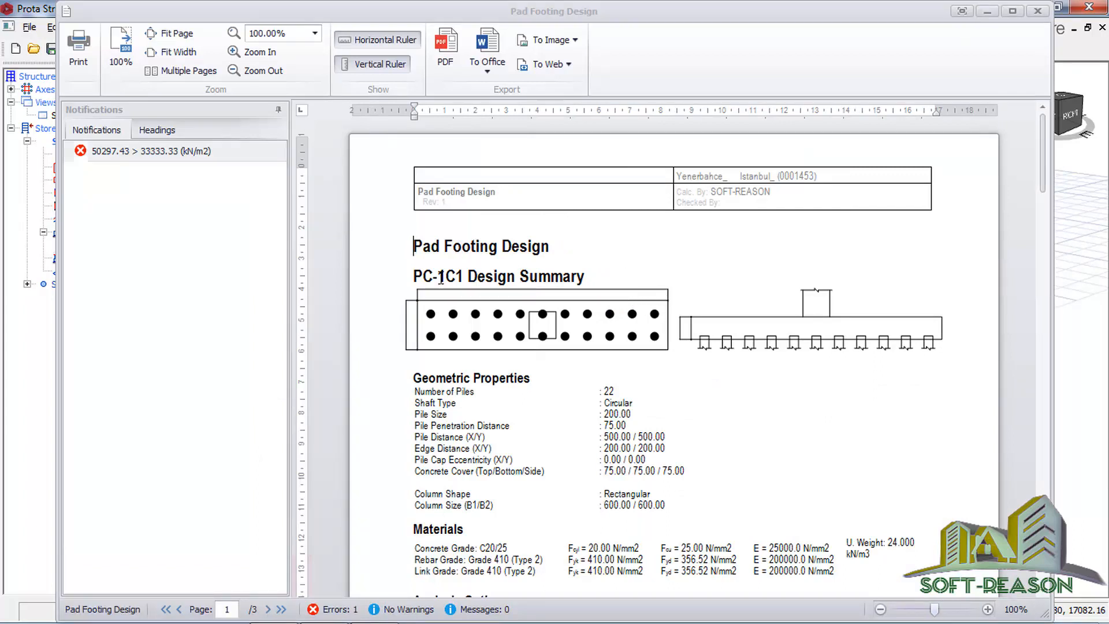
Step: Read through the PC-1C1 report's geometric properties, materials, analysis options, pile axial loads, design checks, design summary and reinforcement
scroll(584, 382, "down", 2)
left_click(568, 380)
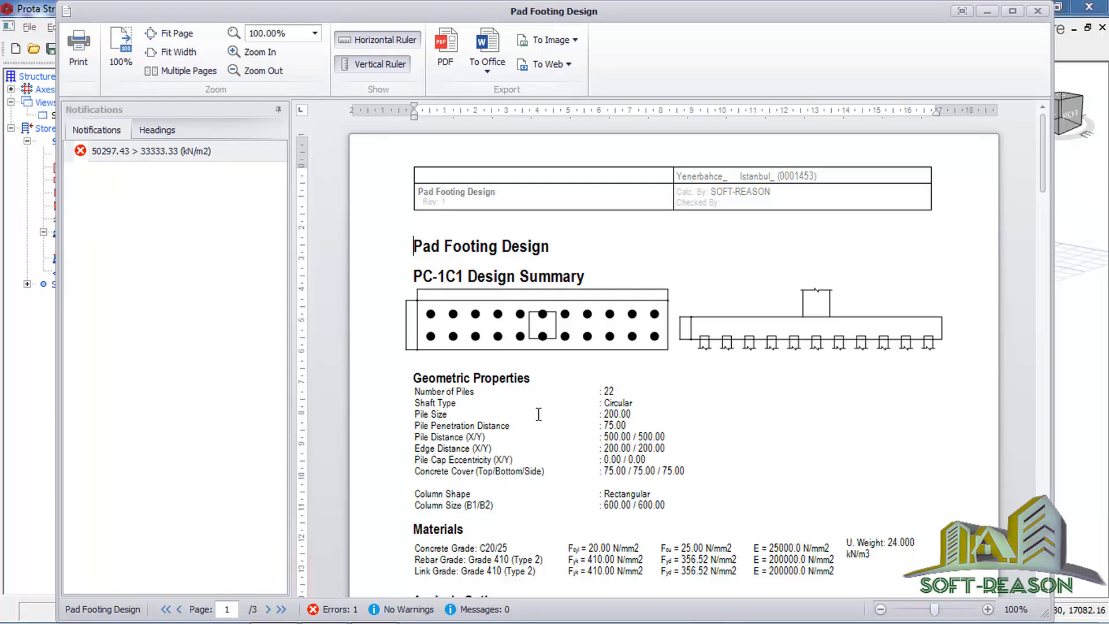
scroll(538, 414, "down", 1)
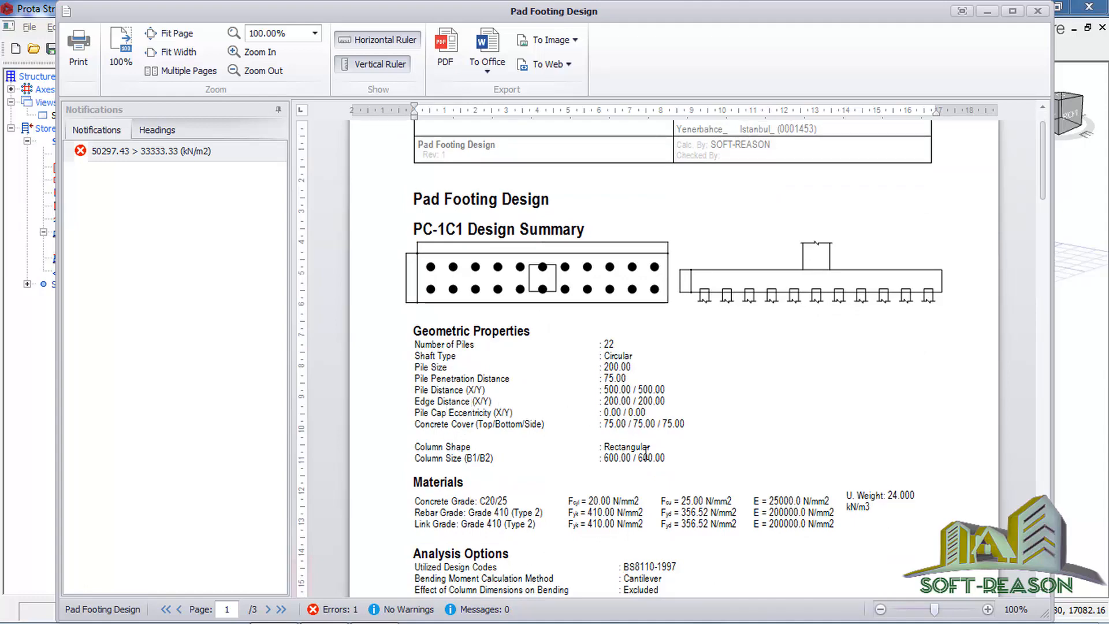
scroll(631, 450, "down", 2)
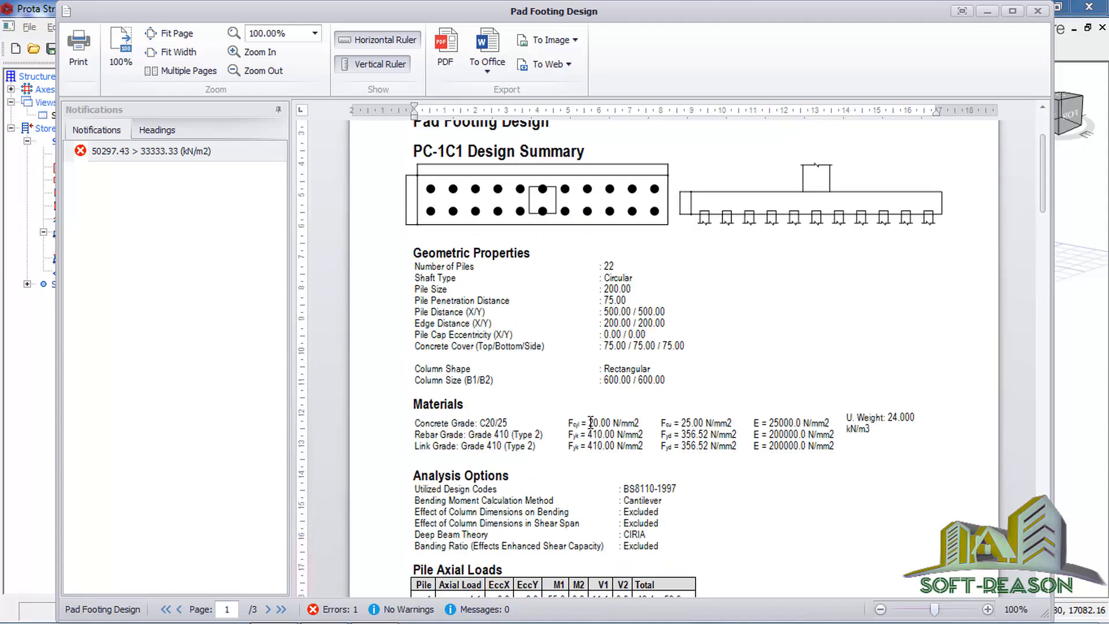
scroll(590, 423, "down", 4)
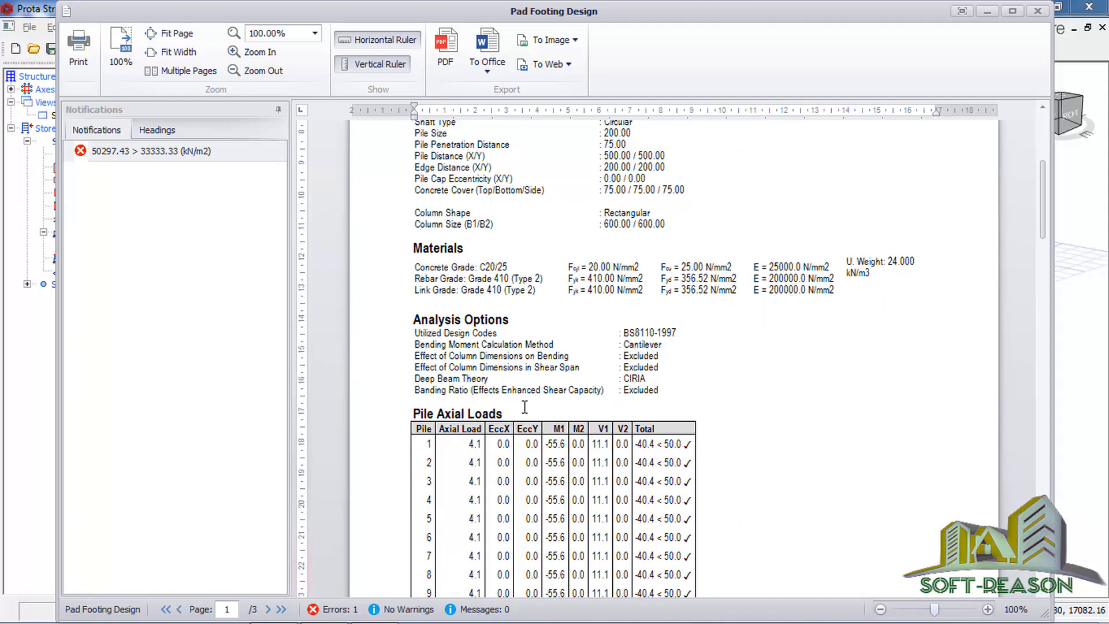
scroll(630, 462, "down", 11)
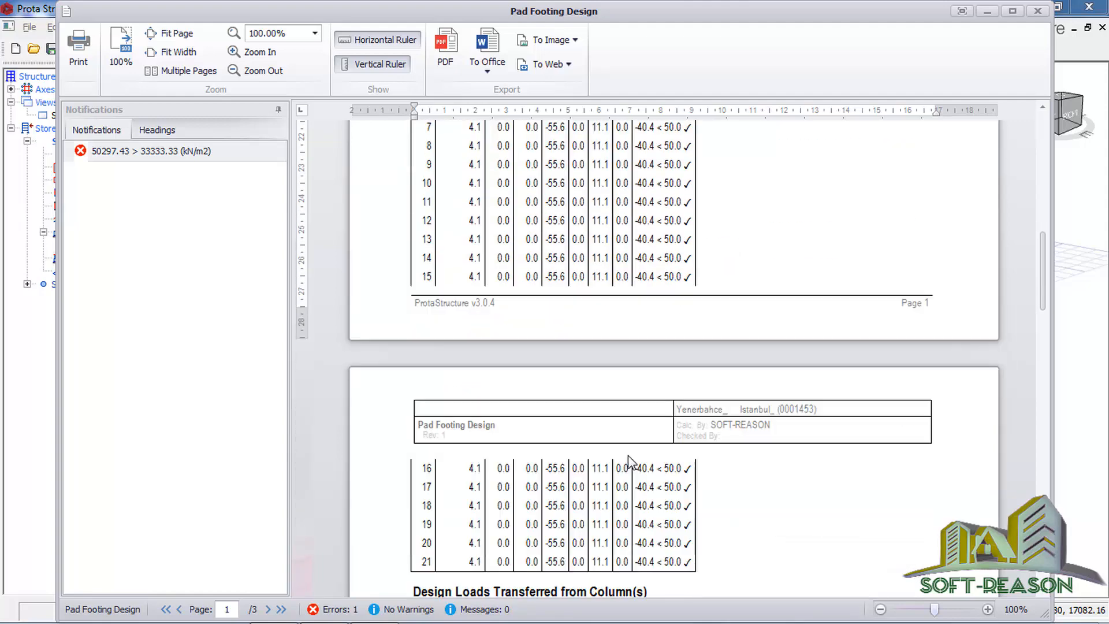
scroll(629, 461, "down", 11)
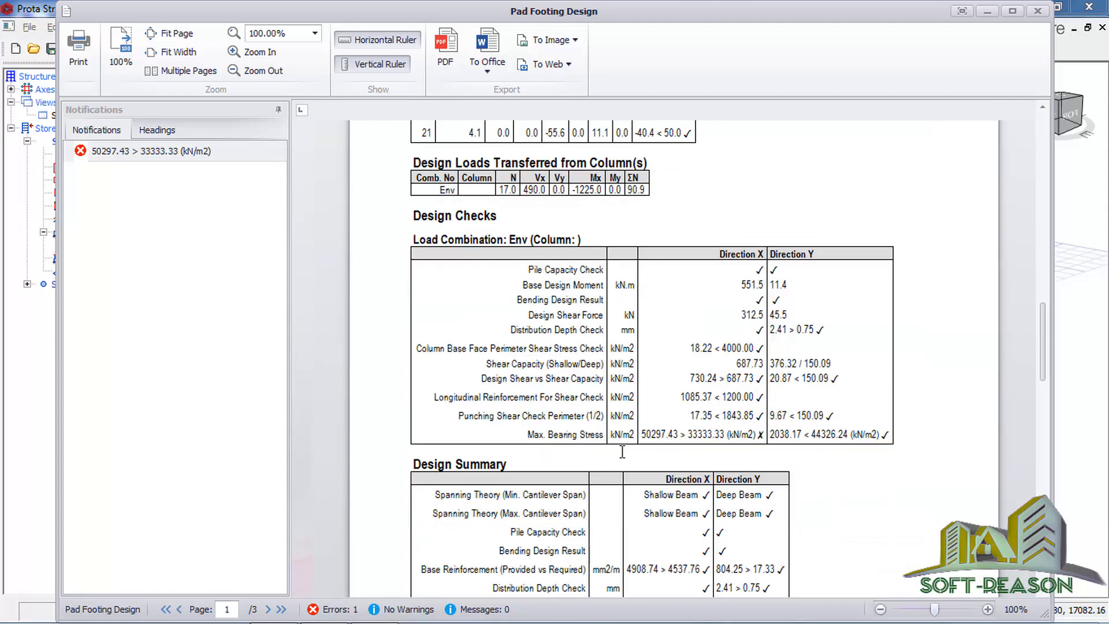
scroll(622, 452, "down", 3)
scroll(622, 449, "up", 5)
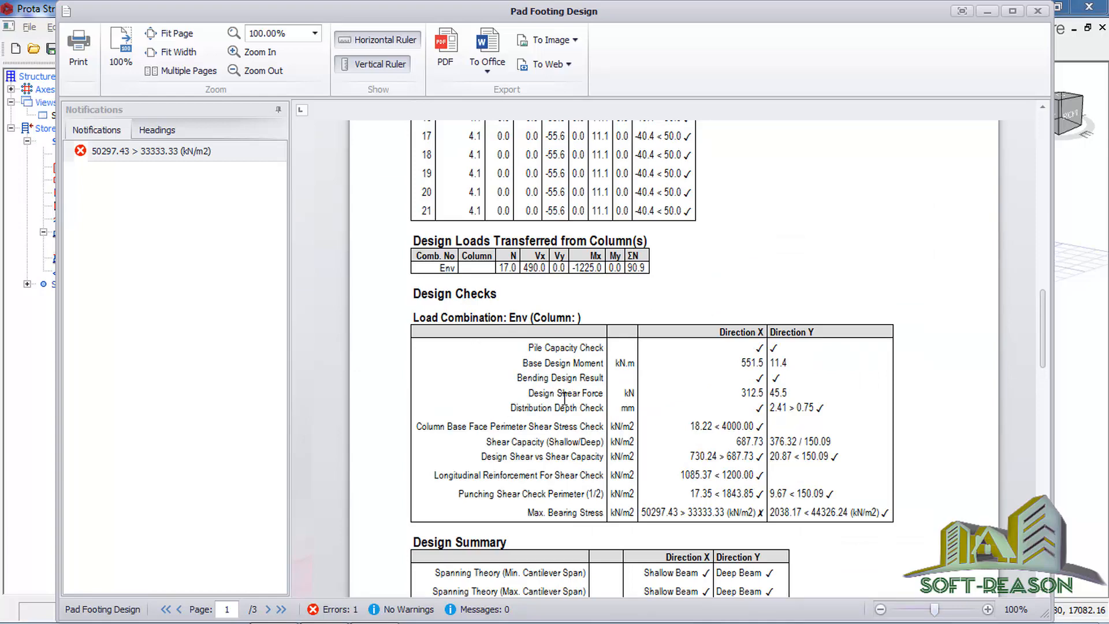
scroll(564, 396, "down", 4)
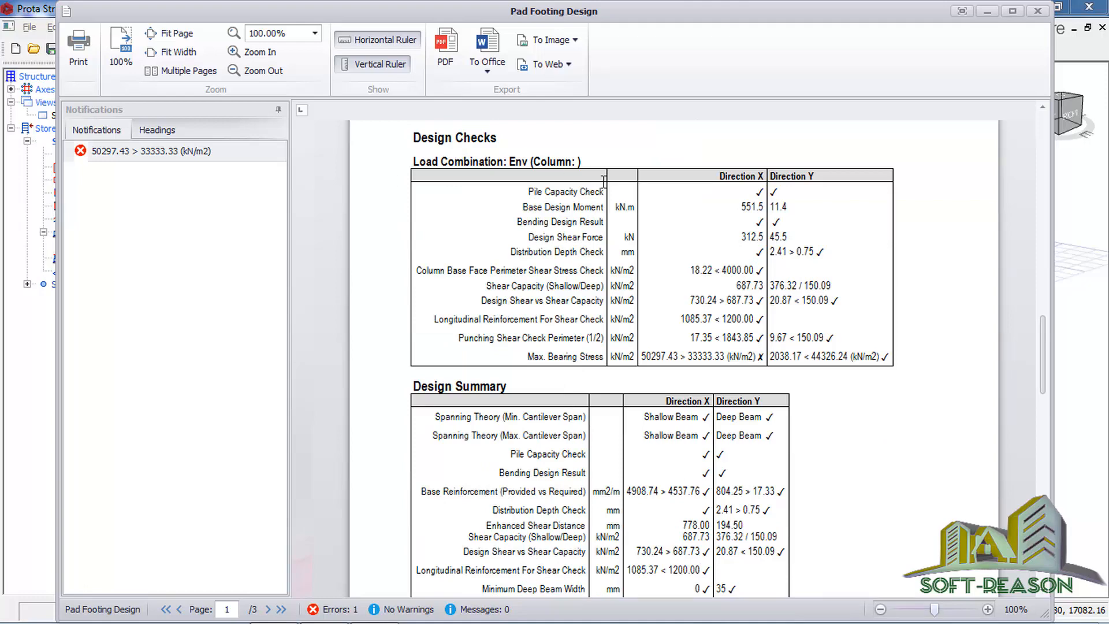
scroll(580, 368, "down", 2)
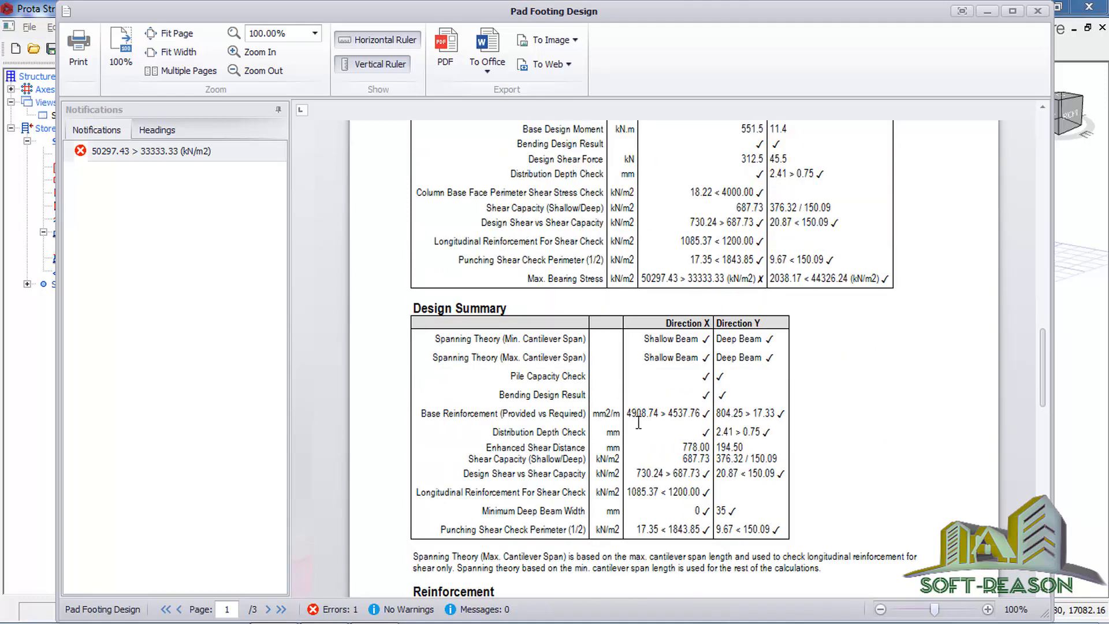
scroll(638, 425, "down", 4)
scroll(606, 416, "down", 6)
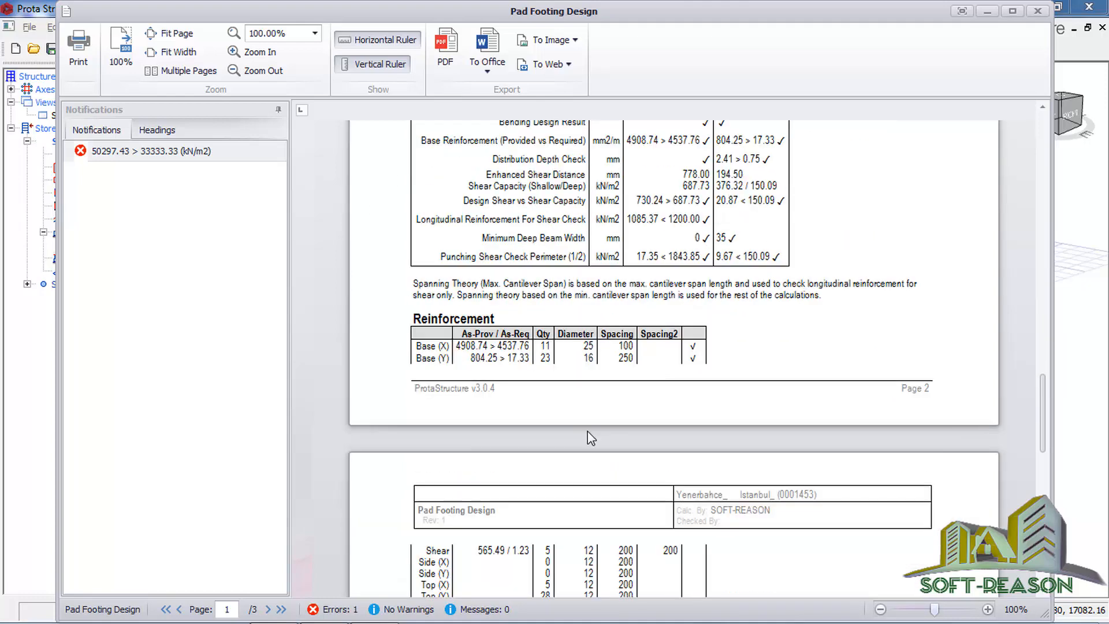
scroll(618, 455, "down", 3)
scroll(601, 441, "up", 1)
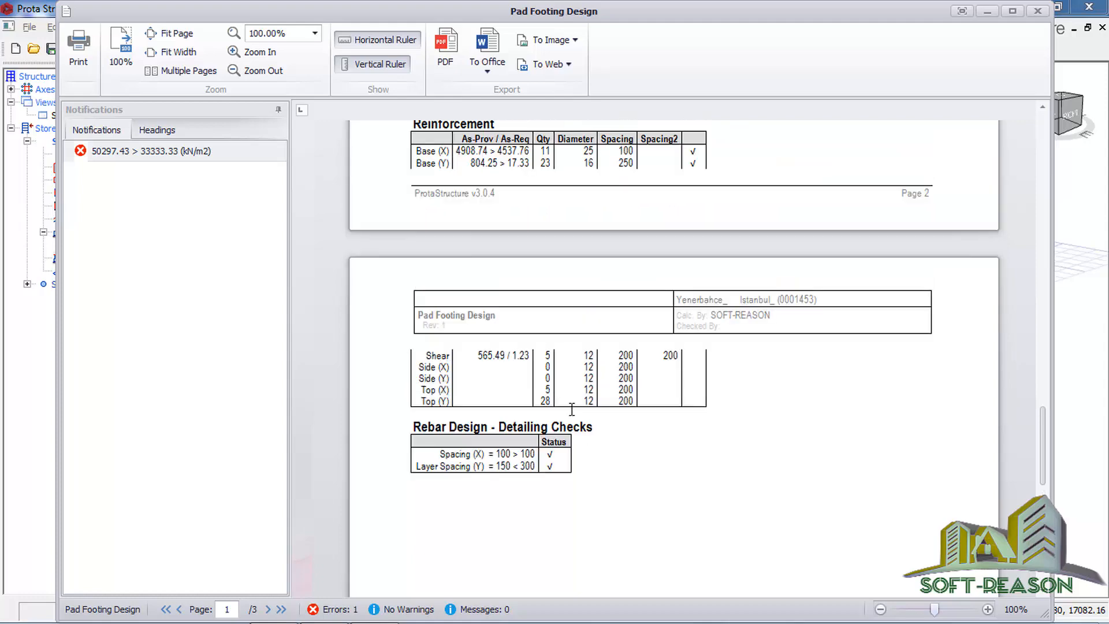
scroll(571, 410, "up", 6)
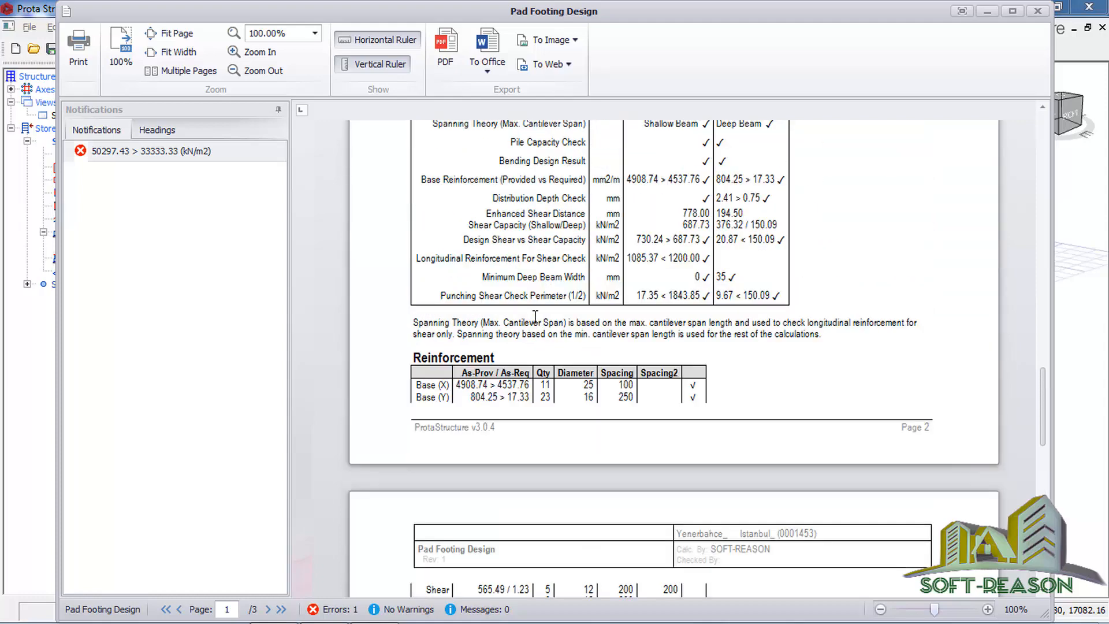
scroll(535, 318, "up", 6)
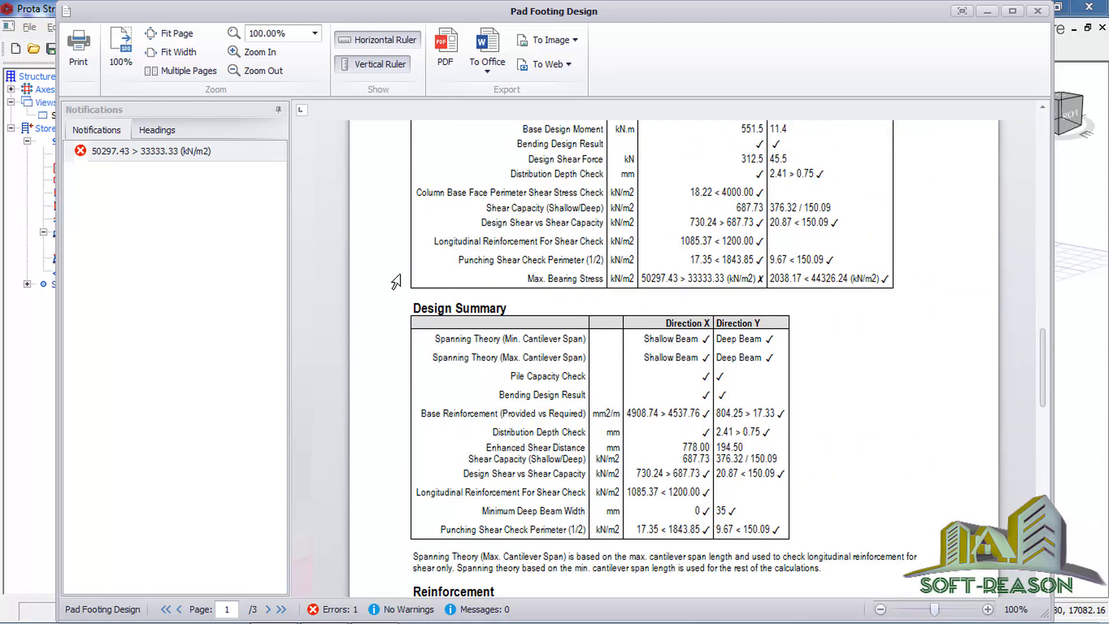
Step: Export the design report to Documents as 350kN-PILE-DESIGN-1-PadFtg.pdf and close both the PDF and the report
left_click(445, 56)
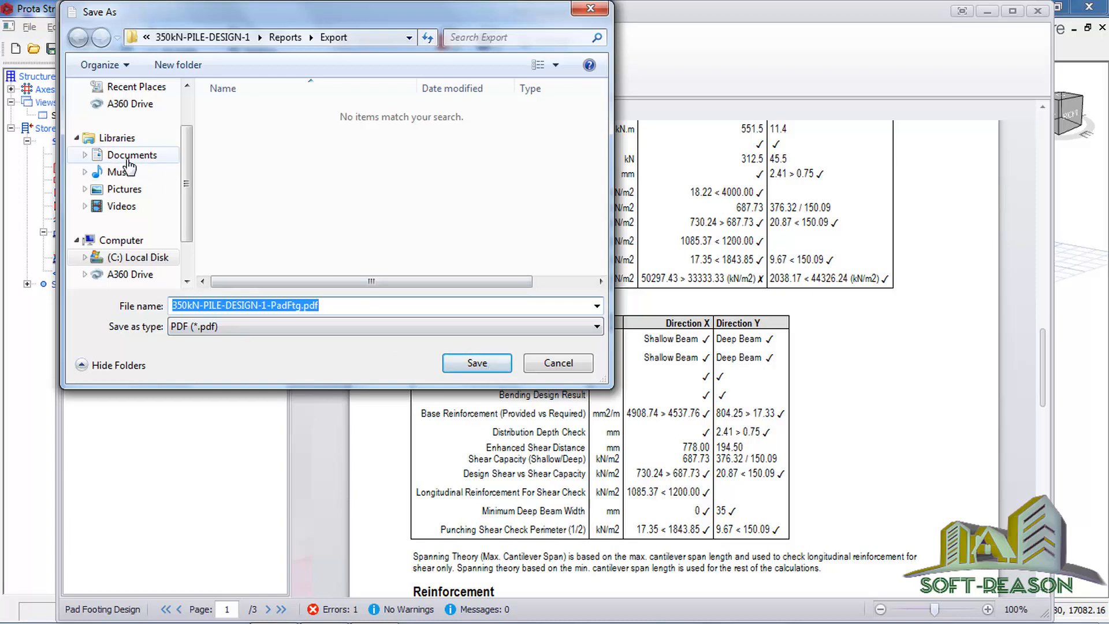
left_click(165, 155)
left_click(494, 364)
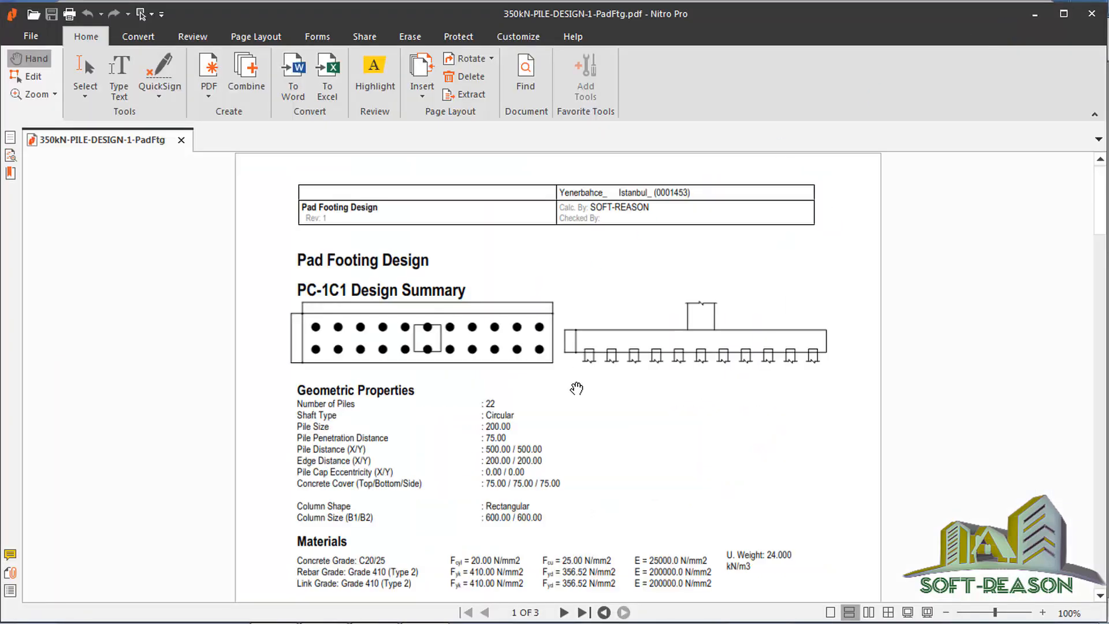
left_click(1093, 14)
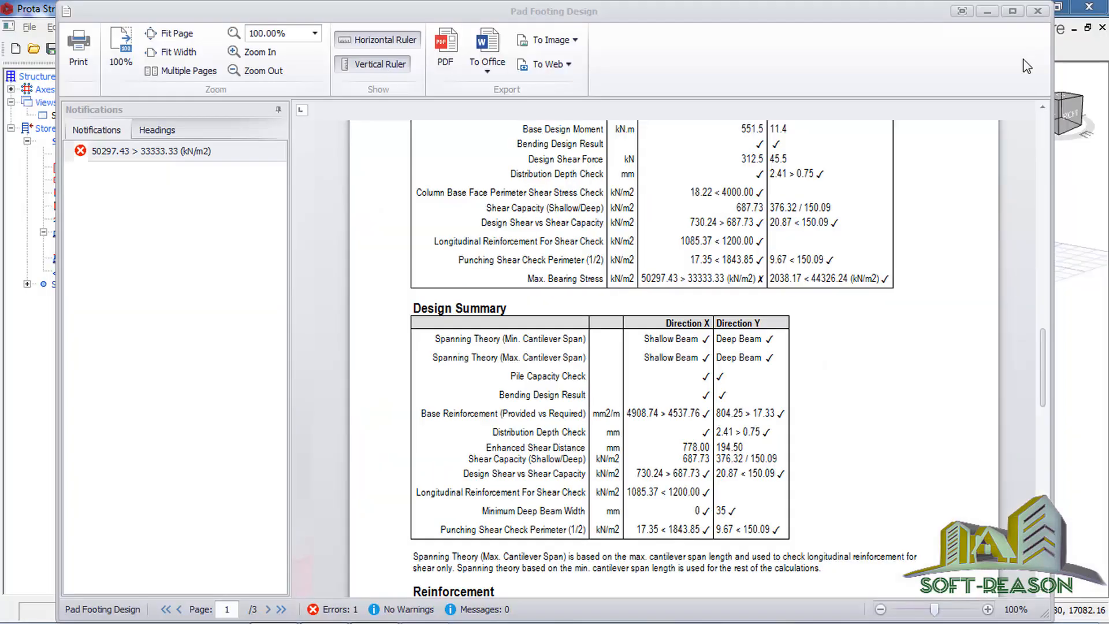
left_click(1042, 14)
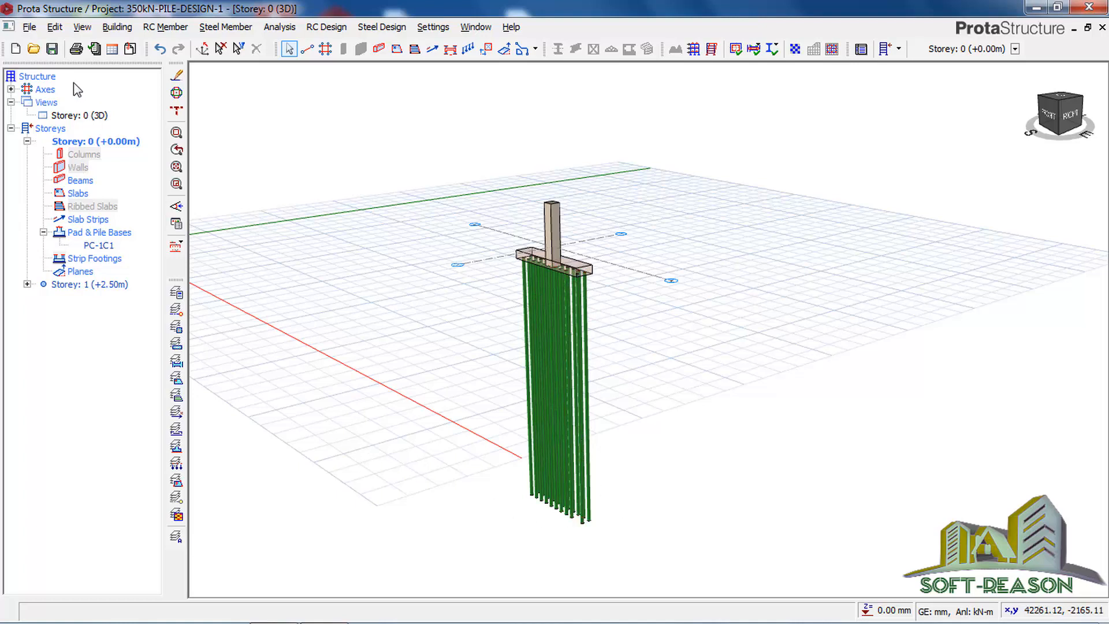
Step: Save the project, load ProtaDetails for it and switch to the ProtaDetails window
left_click(53, 50)
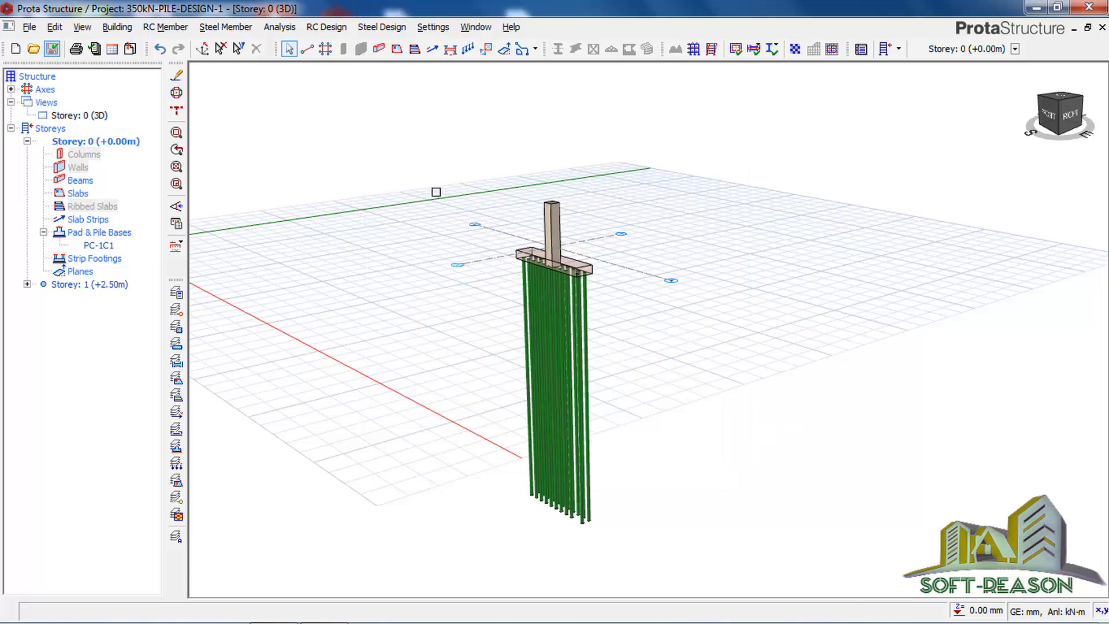
left_click(326, 27)
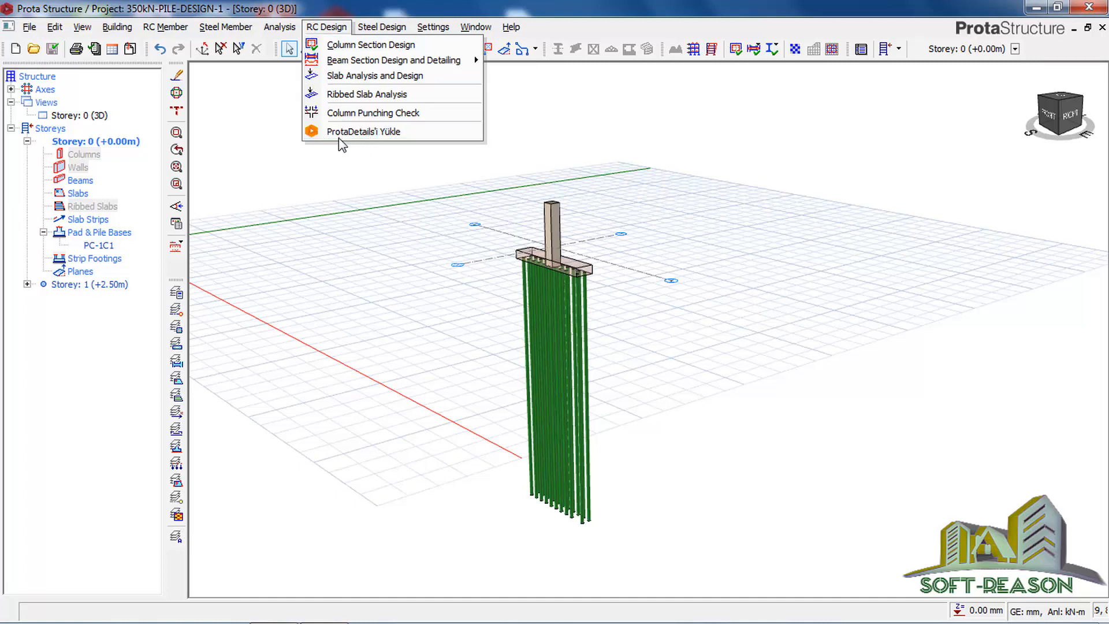
left_click(347, 132)
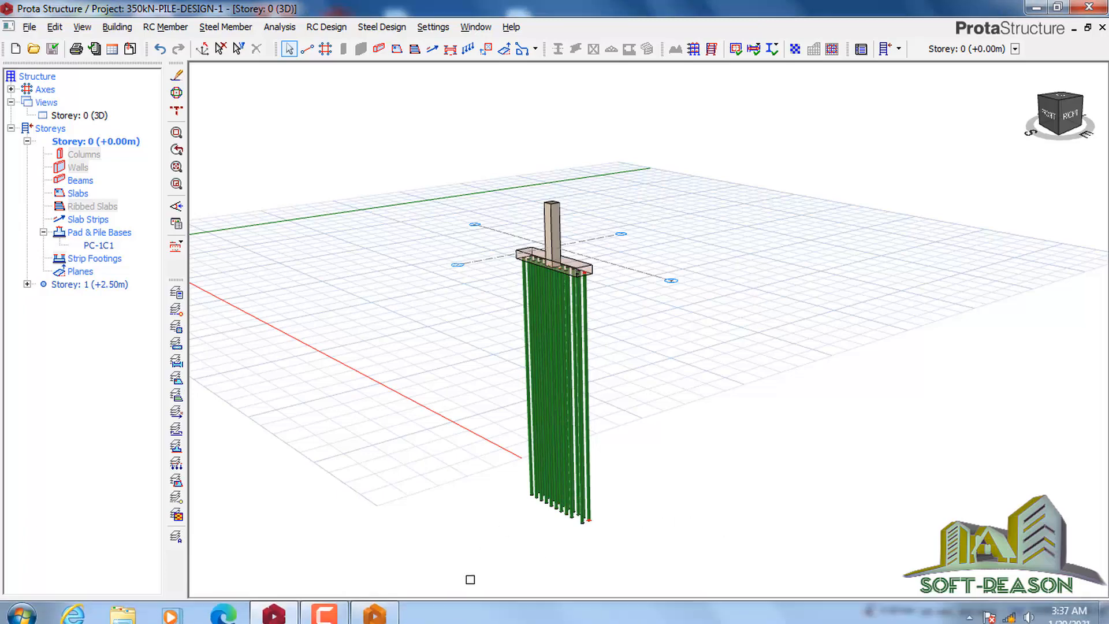
left_click(367, 617)
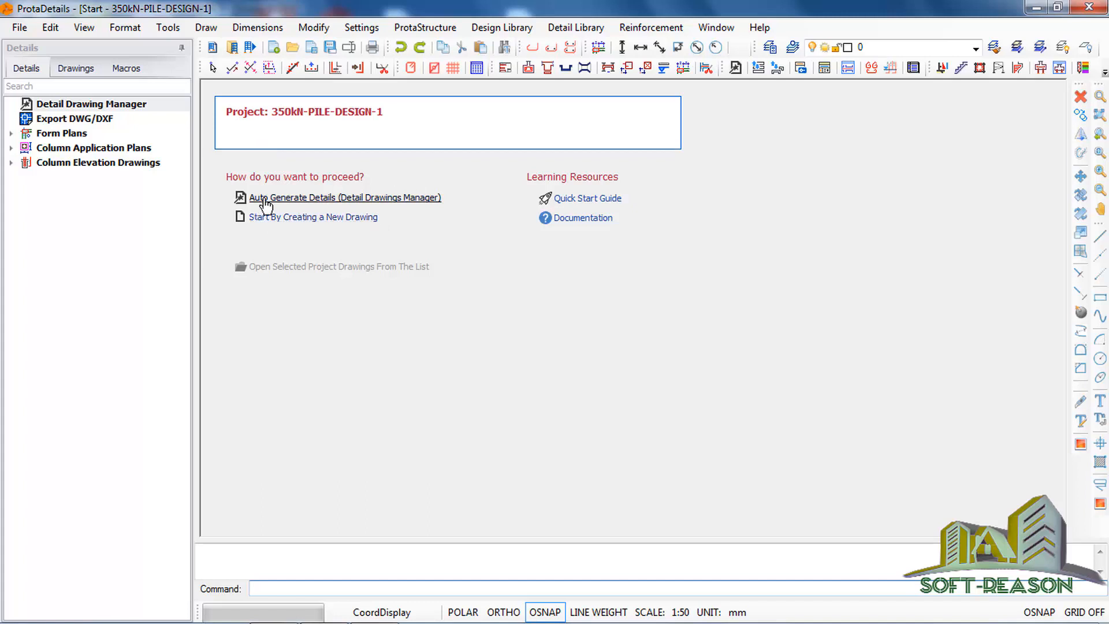
Step: Auto-generate all detail drawings for both storeys at 1/50 with quantity table and model info, and place them in the empty drawing
left_click(382, 218)
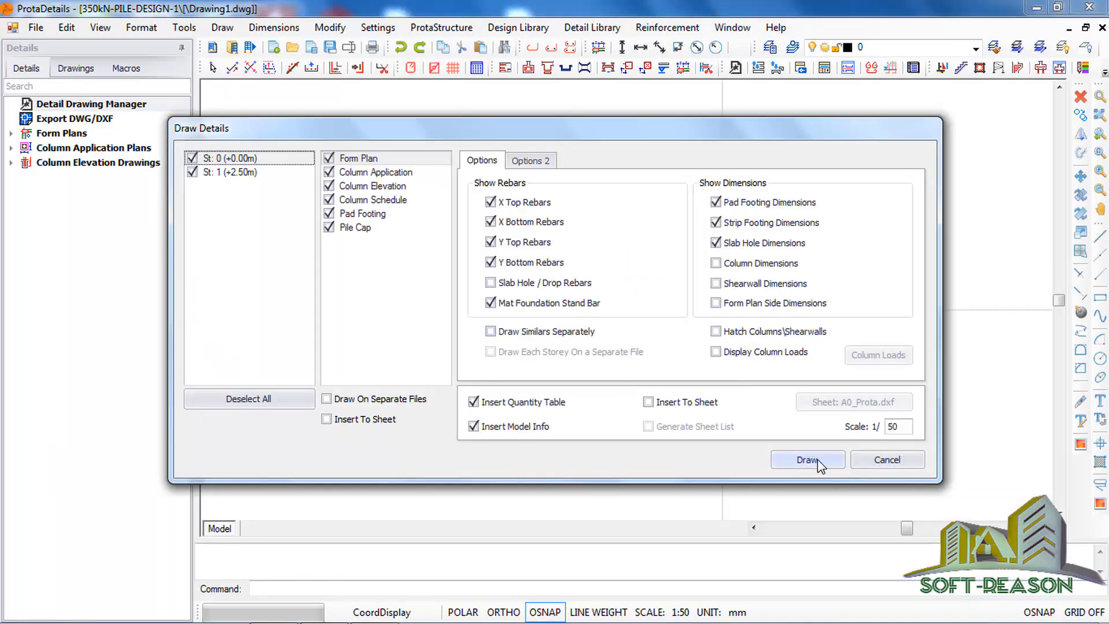
left_click(773, 458)
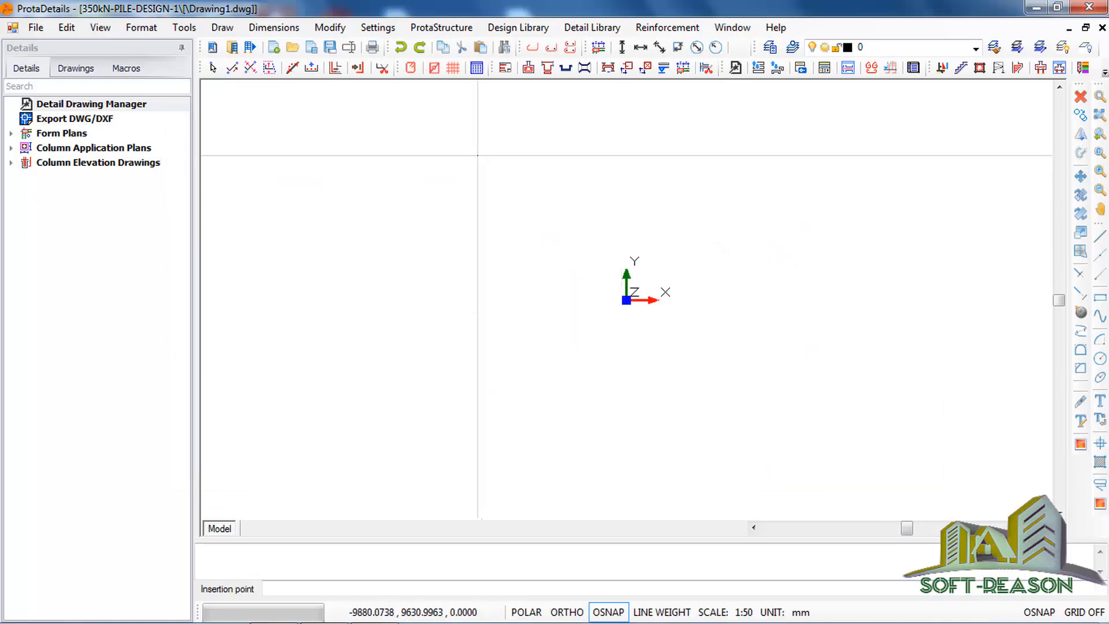
left_click(534, 121)
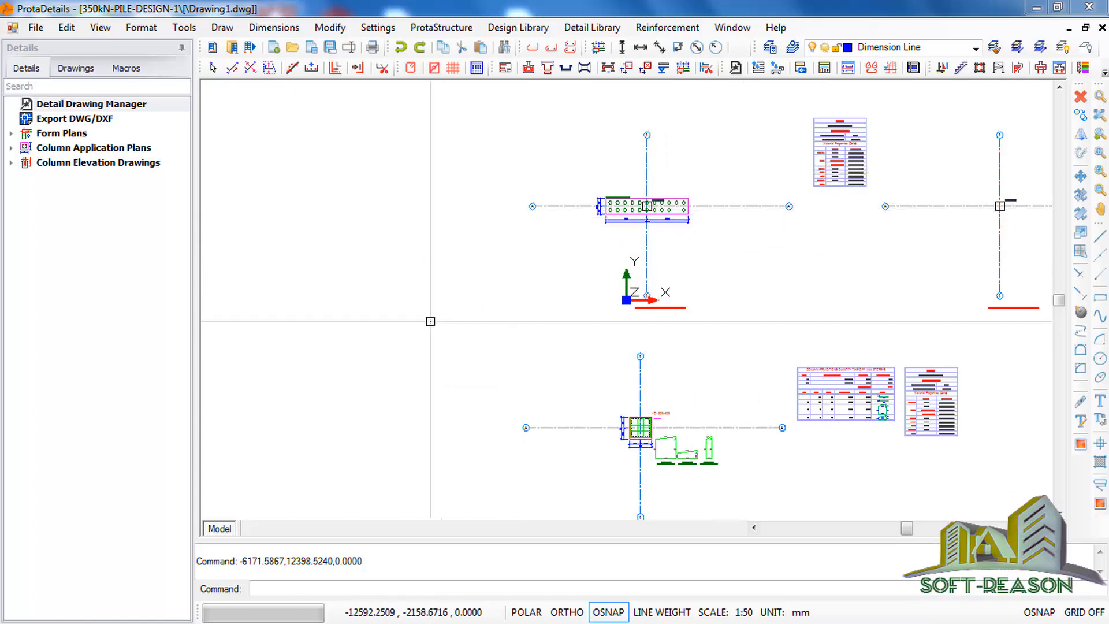
left_click(448, 244)
left_click(400, 362)
Step: Examine the generated pile cap form plan, the 1C1 column section with its links, and the column elevation drawing
scroll(726, 179, "up", 3)
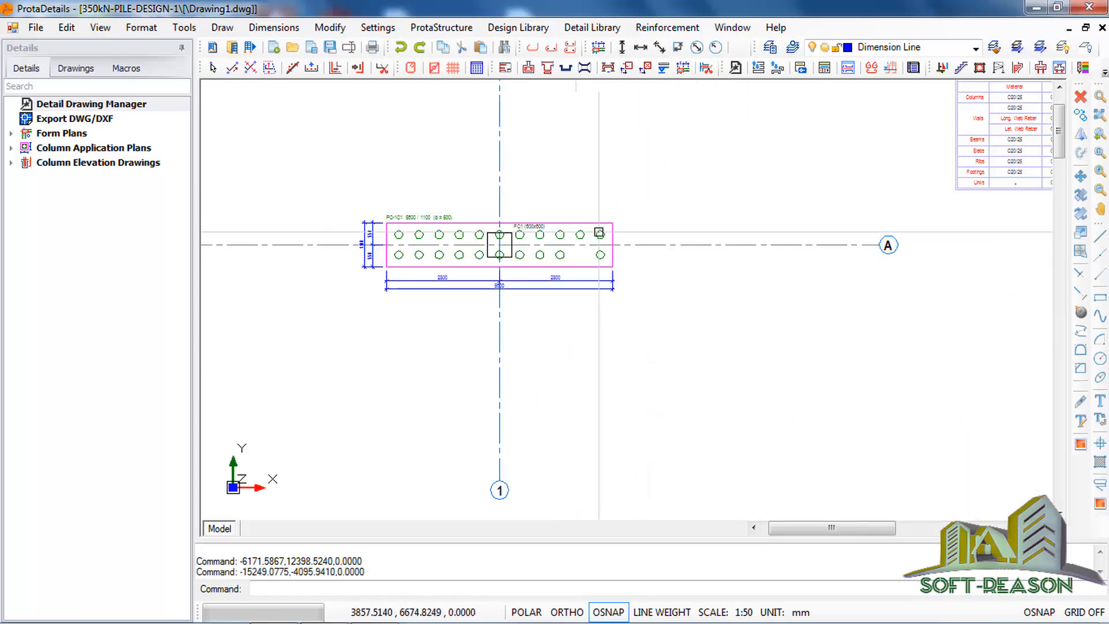
scroll(485, 258, "up", 1)
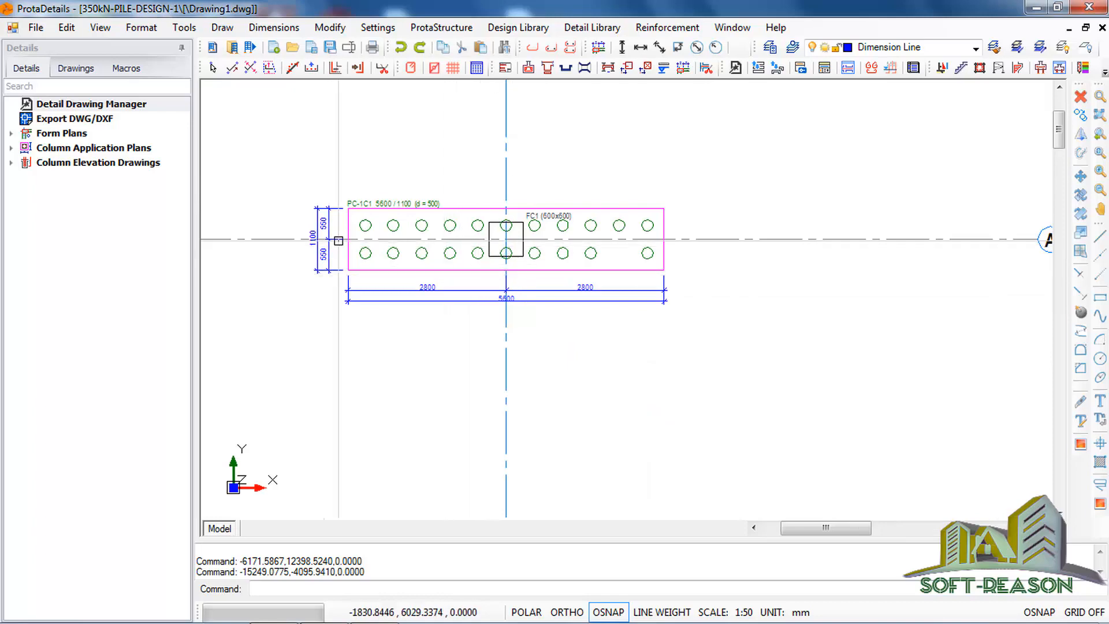
scroll(491, 214, "down", 2)
scroll(496, 219, "down", 2)
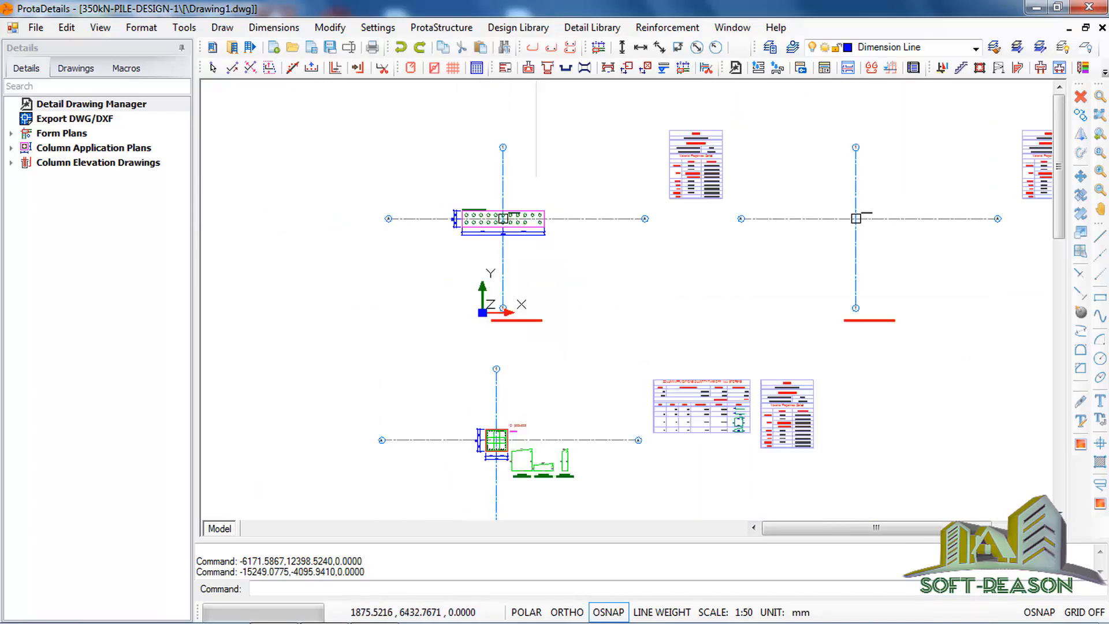
scroll(519, 214, "up", 1)
scroll(506, 216, "down", 2)
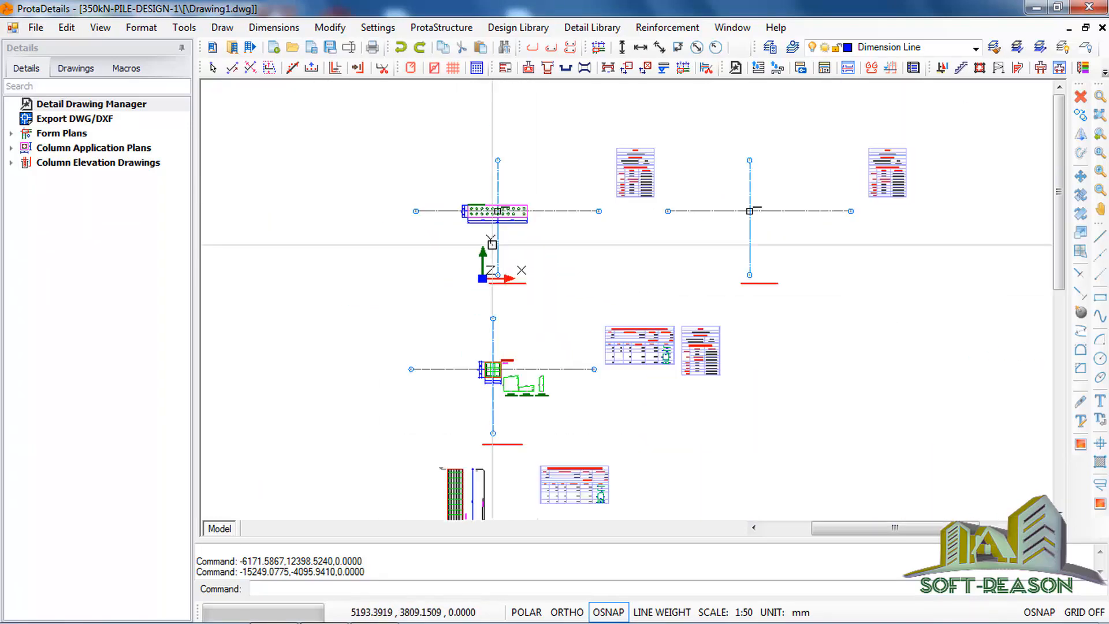
scroll(541, 255, "down", 1)
scroll(558, 398, "up", 2)
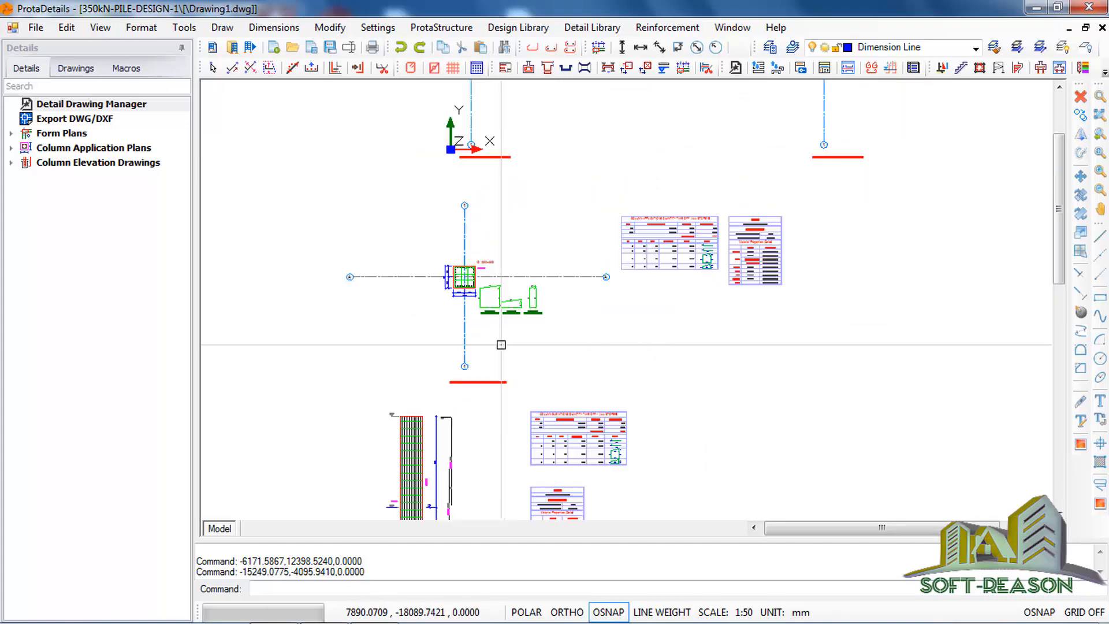
scroll(458, 277, "up", 4)
scroll(458, 235, "up", 3)
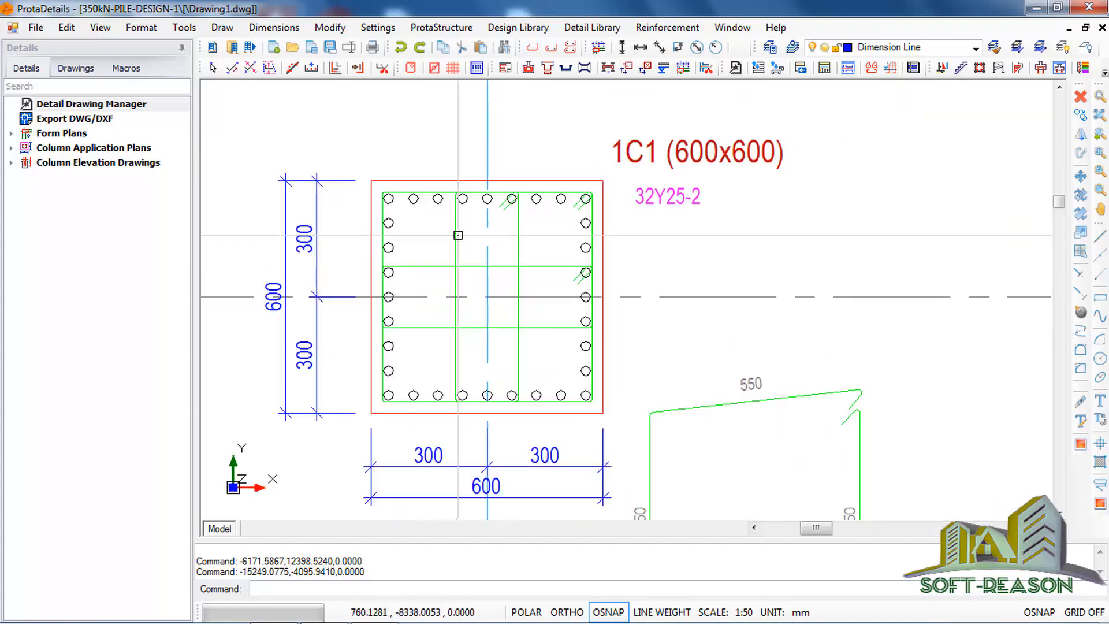
scroll(432, 363, "down", 8)
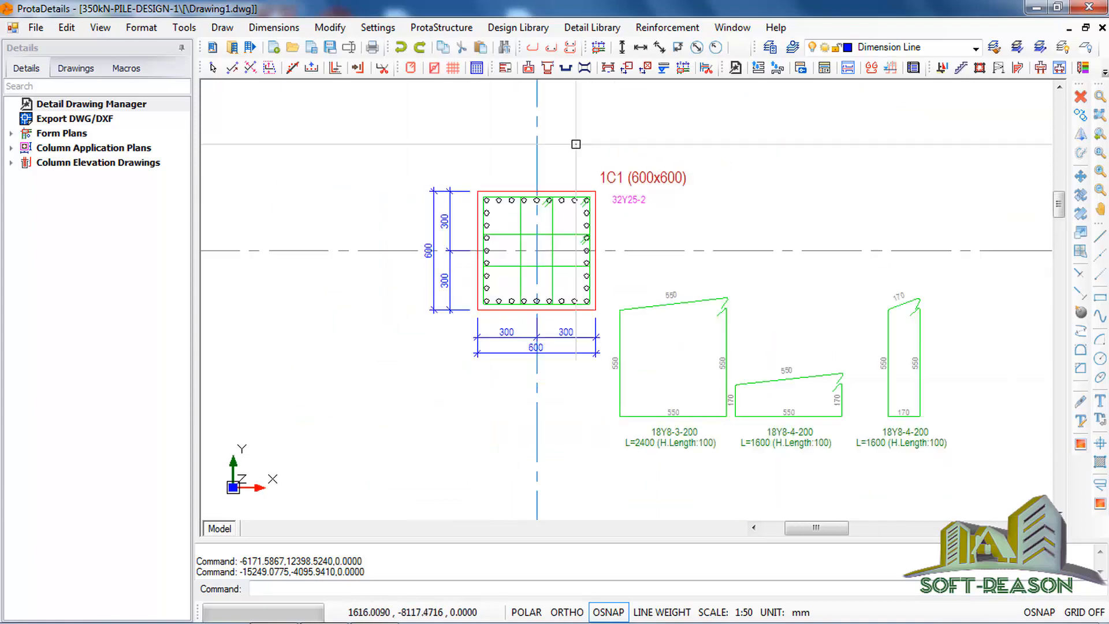
scroll(566, 285, "up", 3)
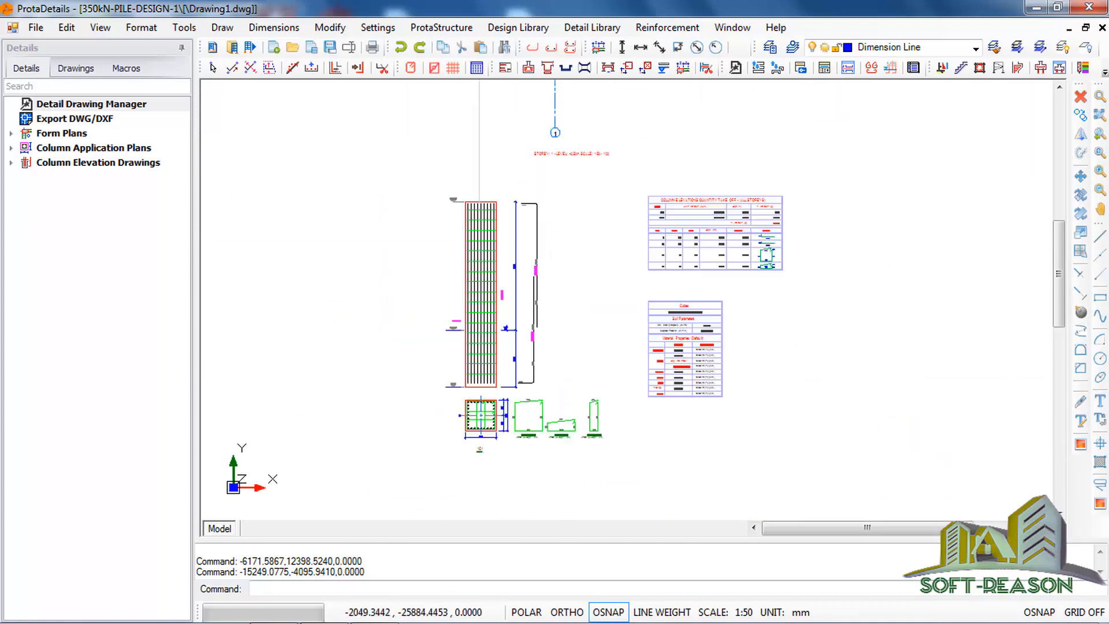
scroll(515, 341, "down", 5)
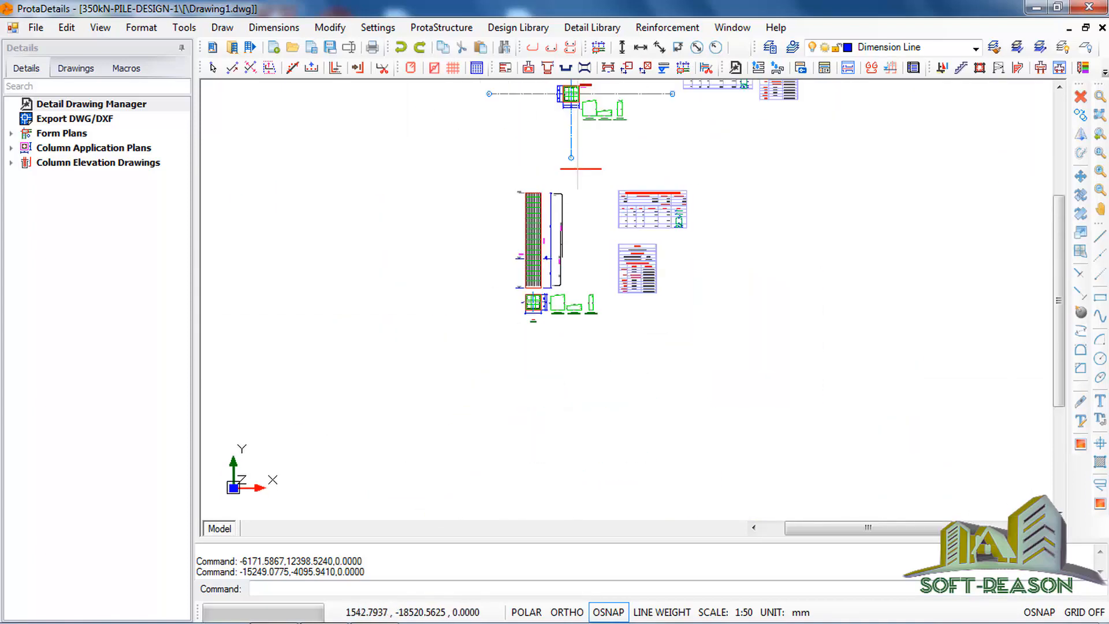
Step: Examine the PC-1C1 pile cap plan and sections, the pile caps quantity take-off, and the column schedule with its material table
scroll(569, 307, "up", 5)
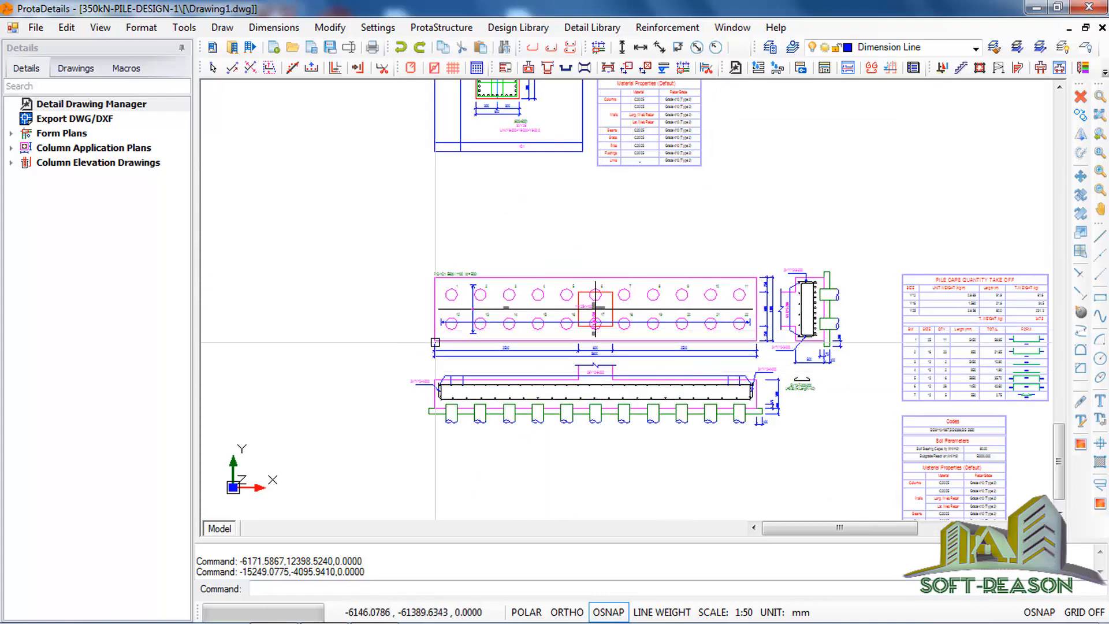
scroll(722, 374, "down", 2)
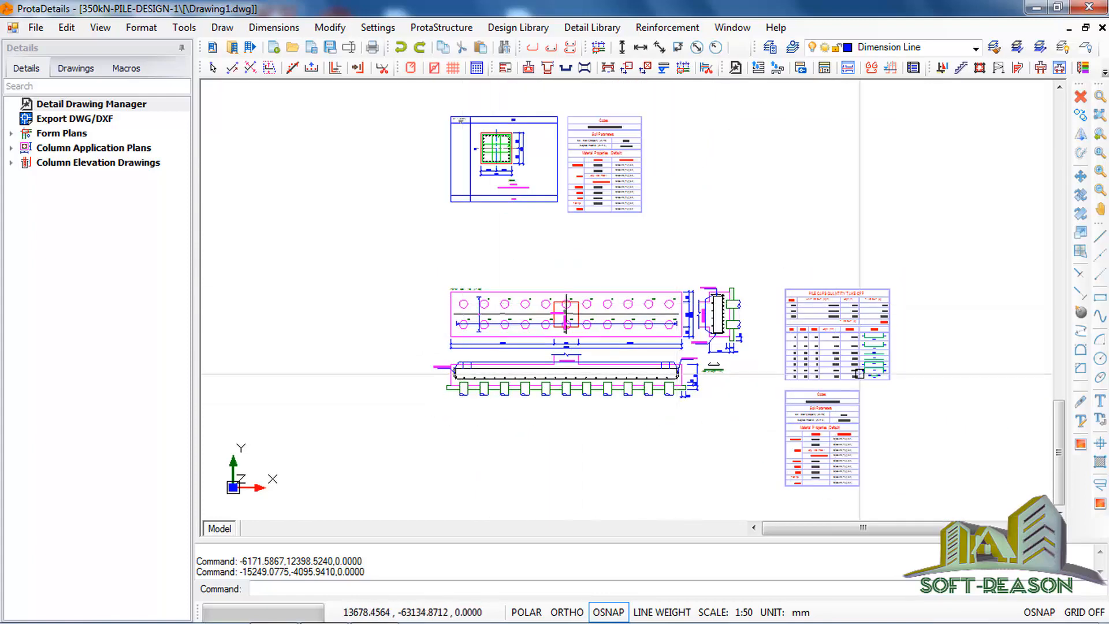
scroll(859, 374, "up", 4)
scroll(842, 185, "down", 1)
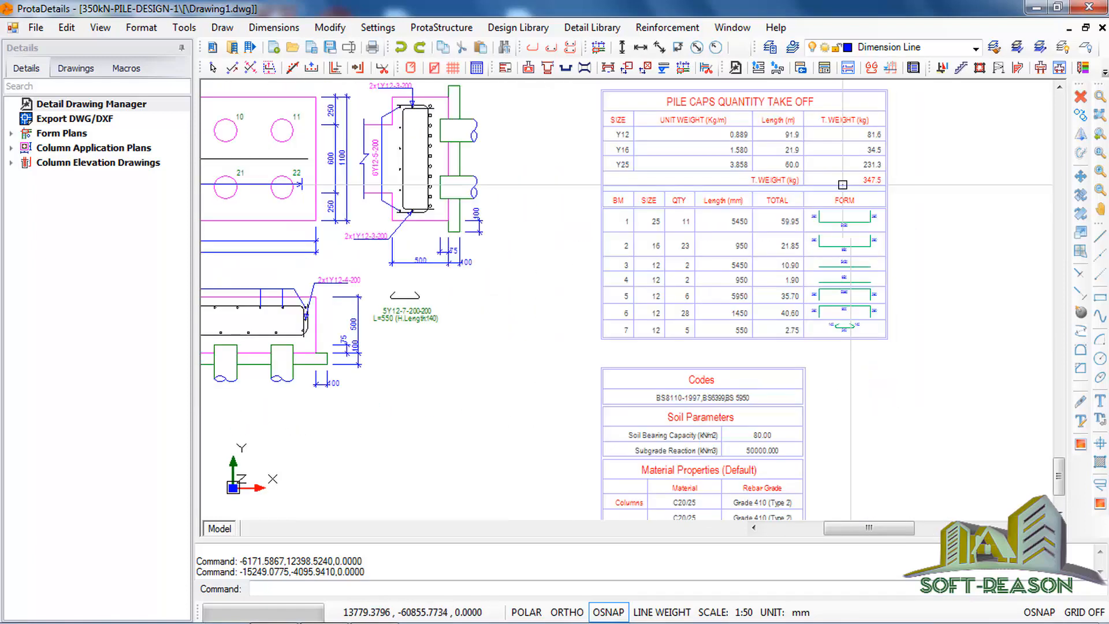
scroll(842, 185, "down", 3)
scroll(683, 135, "up", 3)
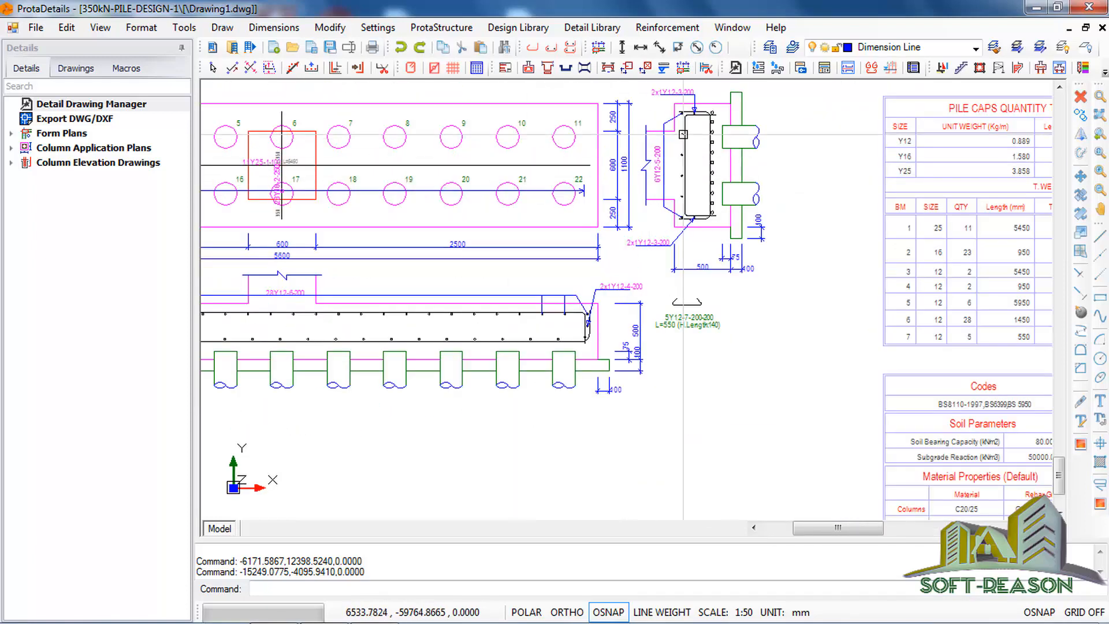
scroll(478, 300, "down", 1)
scroll(372, 289, "up", 1)
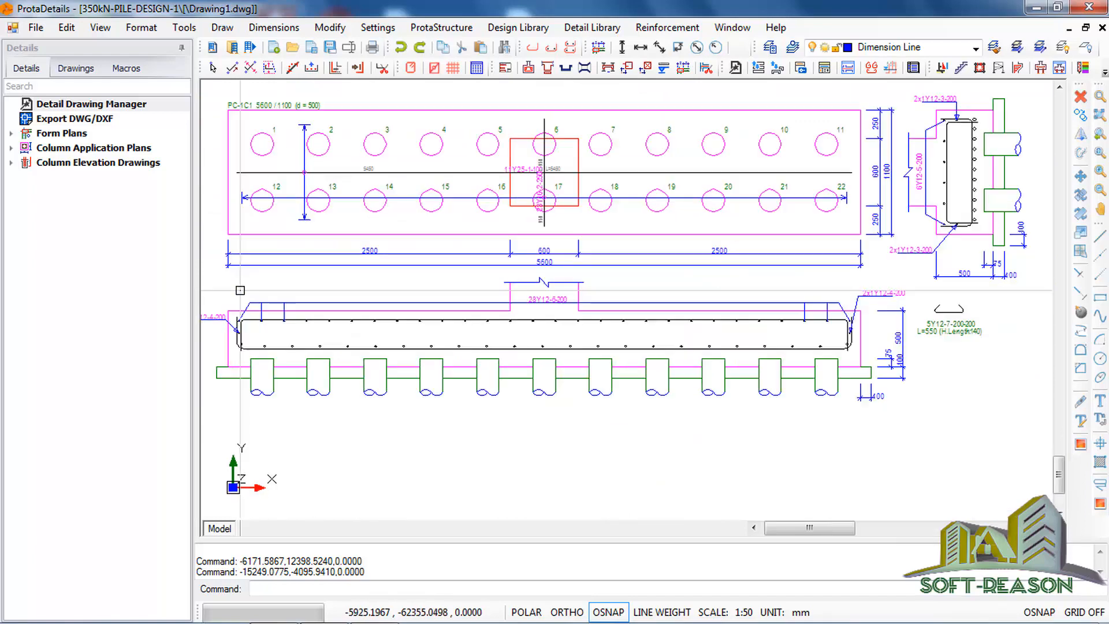
scroll(474, 201, "down", 3)
scroll(537, 289, "down", 3)
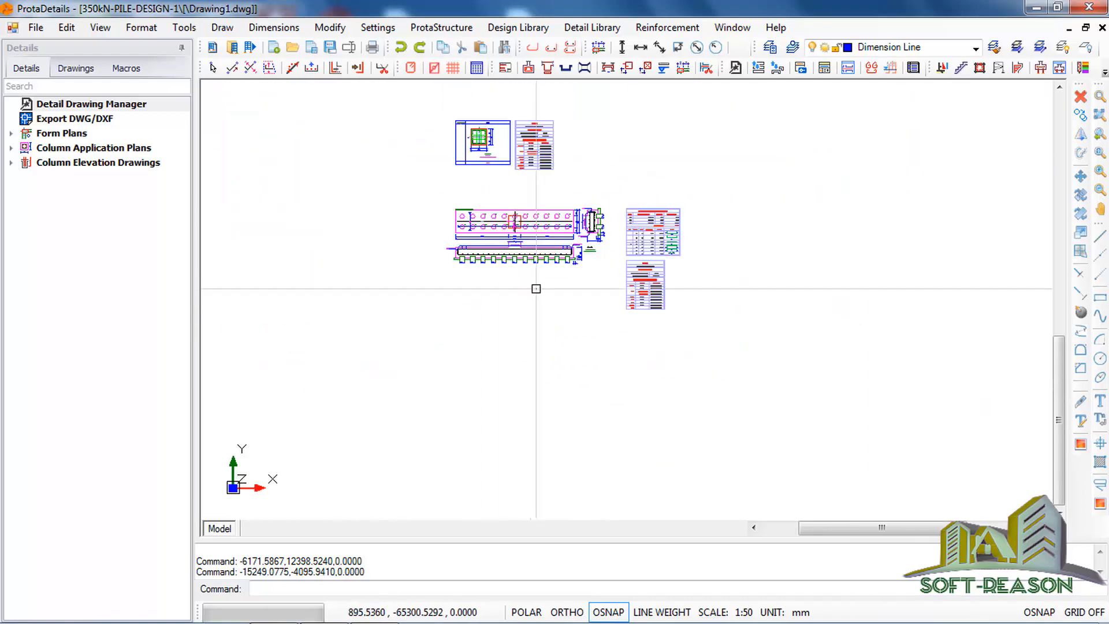
scroll(527, 253, "up", 2)
scroll(527, 253, "up", 4)
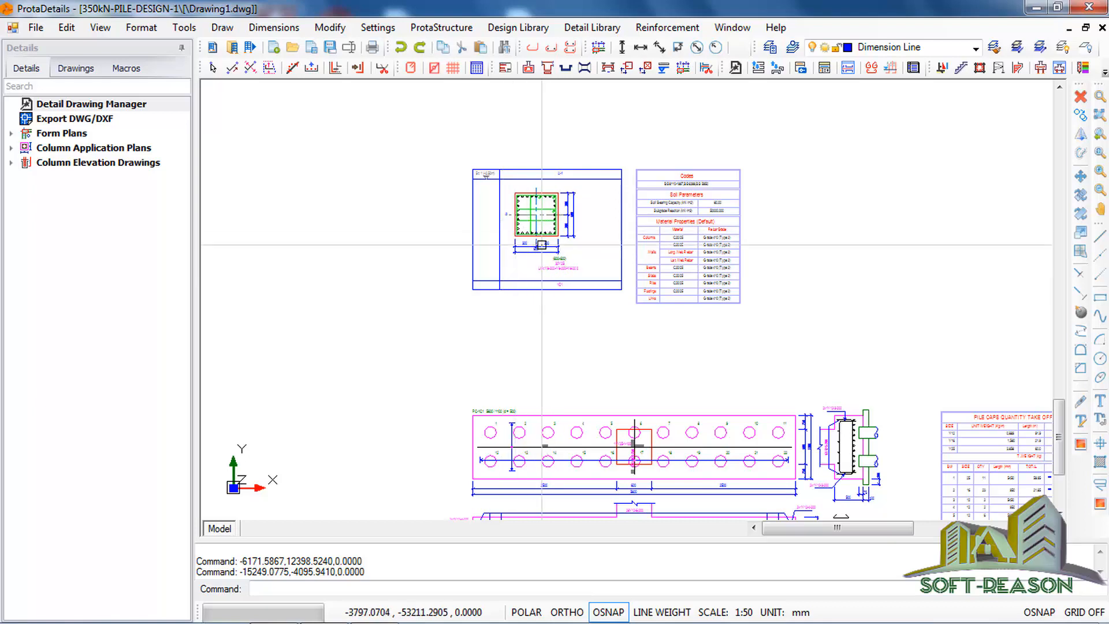
scroll(680, 350, "down", 3)
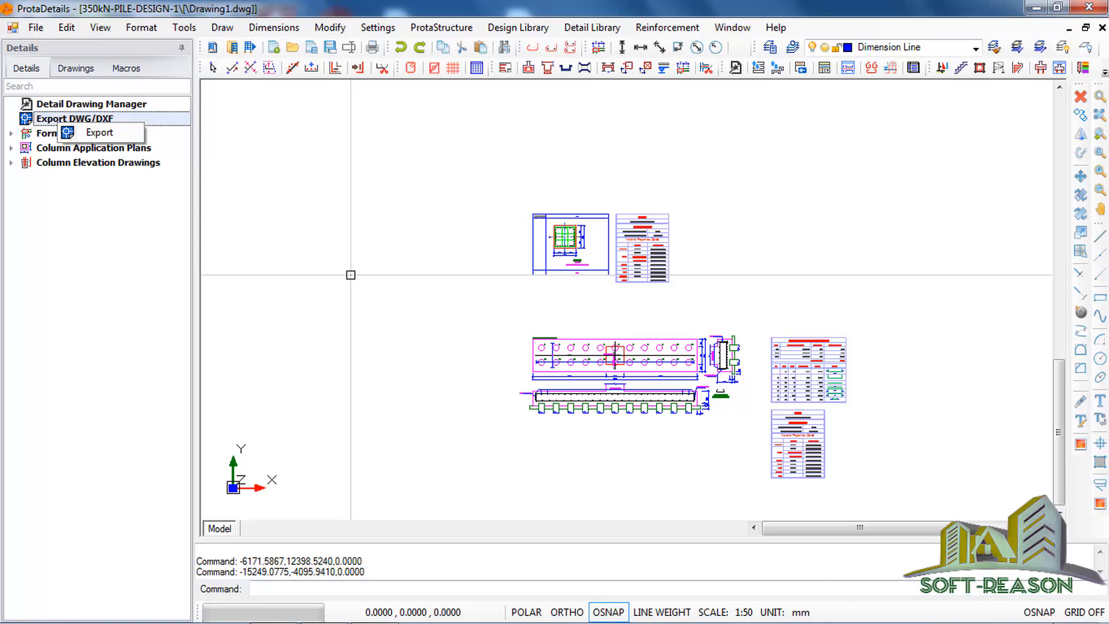
mouse_move(691, 593)
left_click(351, 275)
left_click(512, 269)
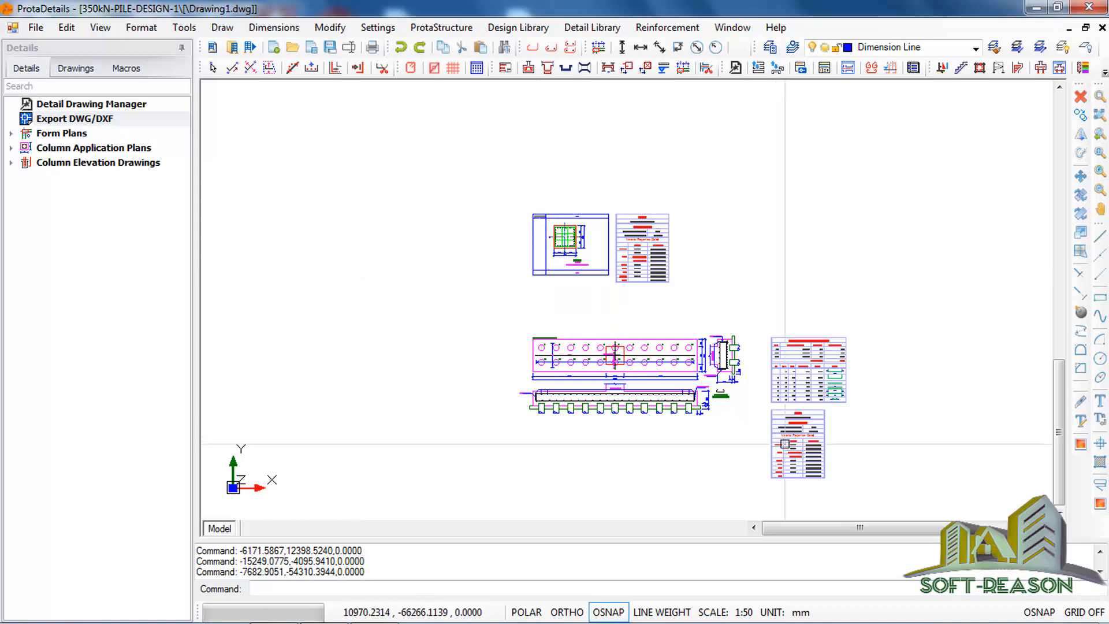
Step: Review the PC-1C1 pile layout, dimensions and reinforcement sections once more in the detail drawing
scroll(684, 413, "up", 3)
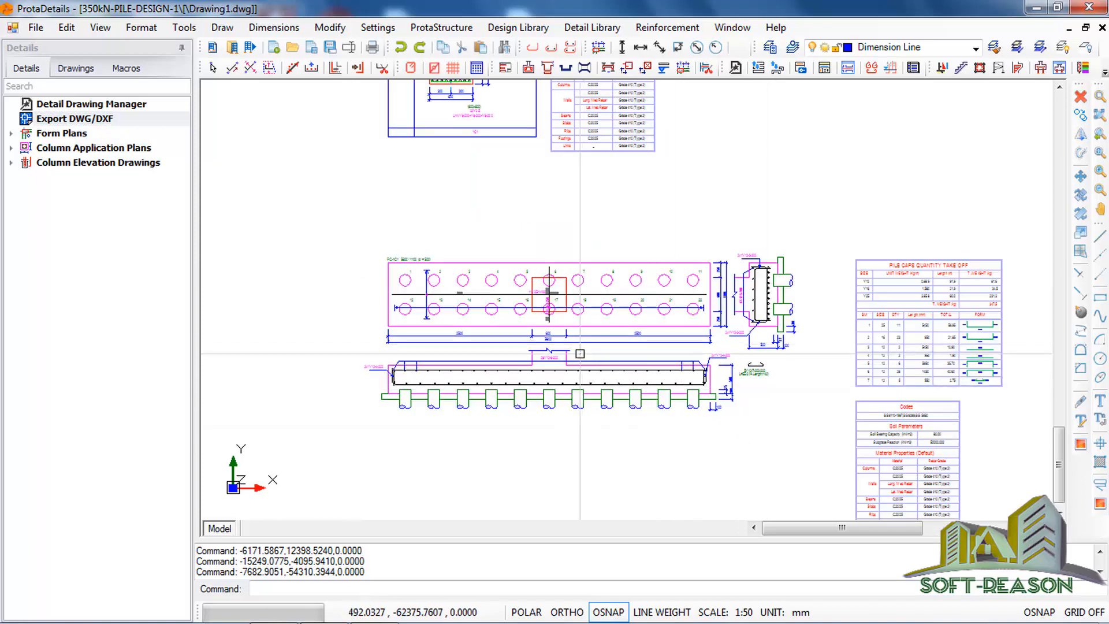
scroll(579, 353, "up", 2)
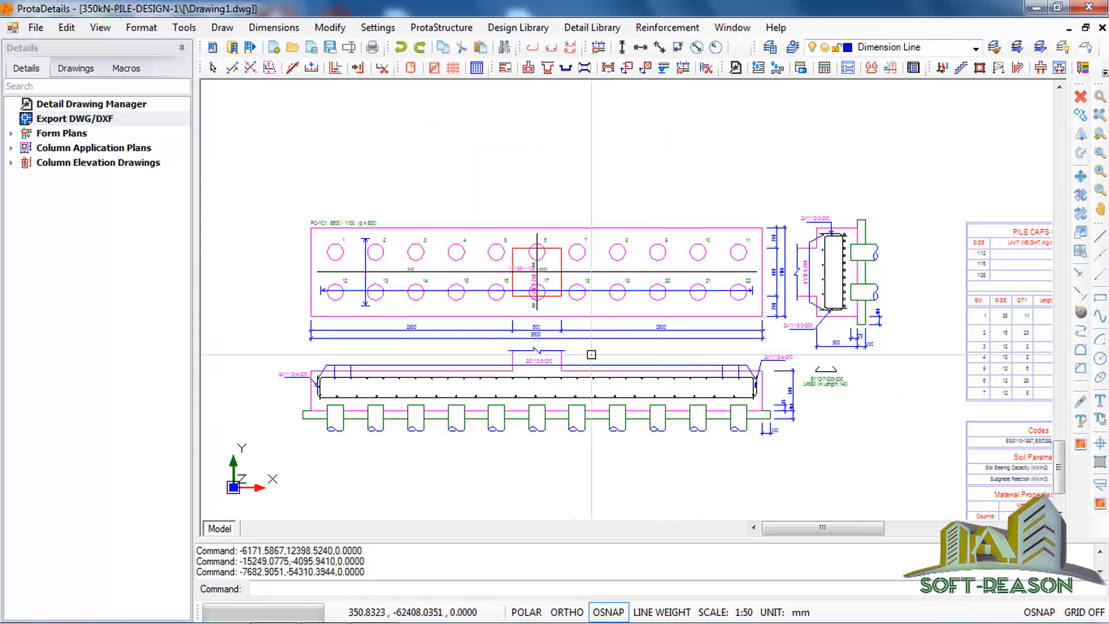
scroll(701, 218, "down", 1)
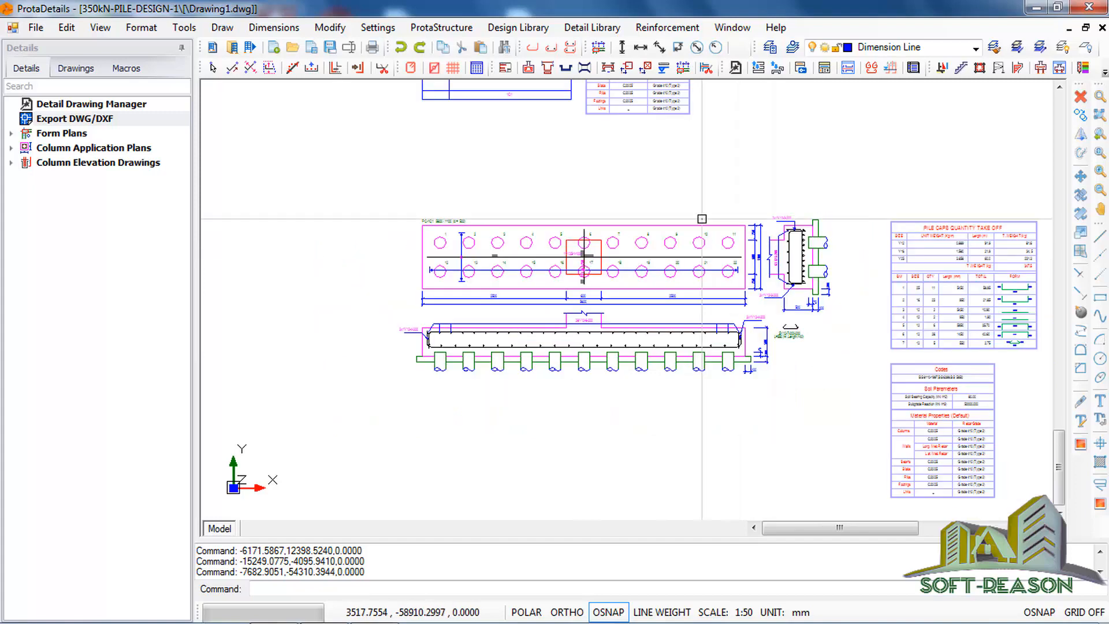
scroll(702, 219, "up", 1)
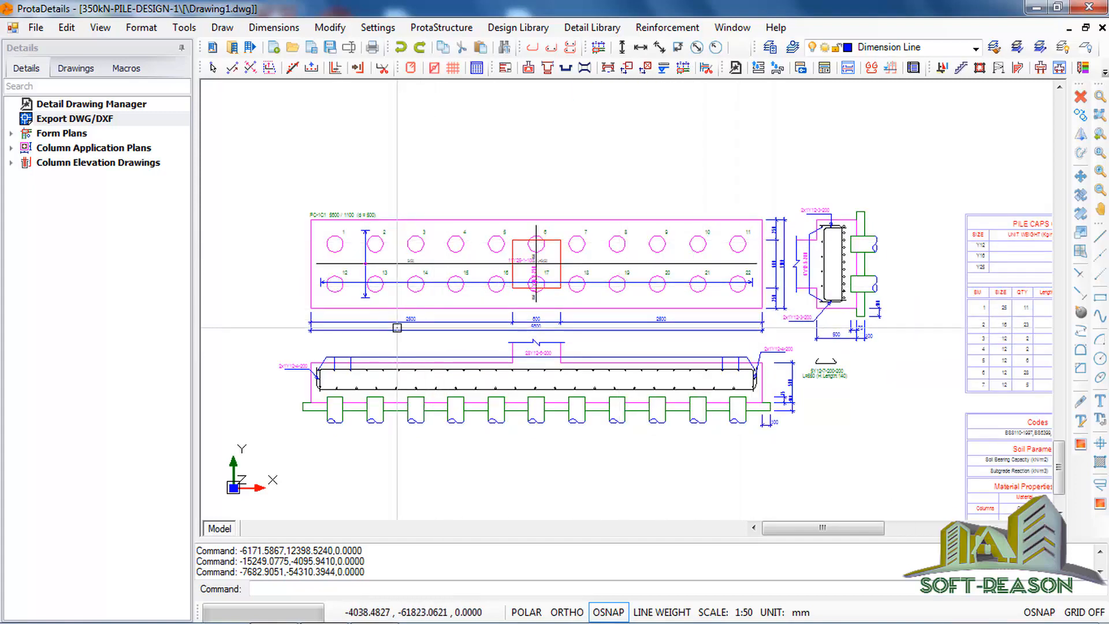
scroll(816, 287, "down", 2)
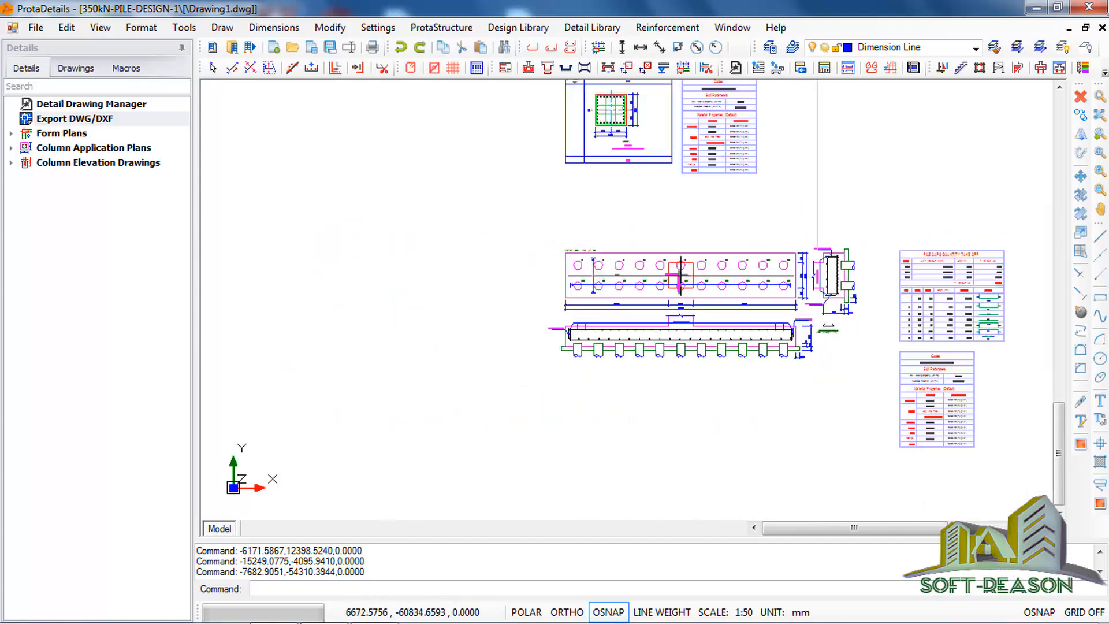
scroll(817, 280, "up", 1)
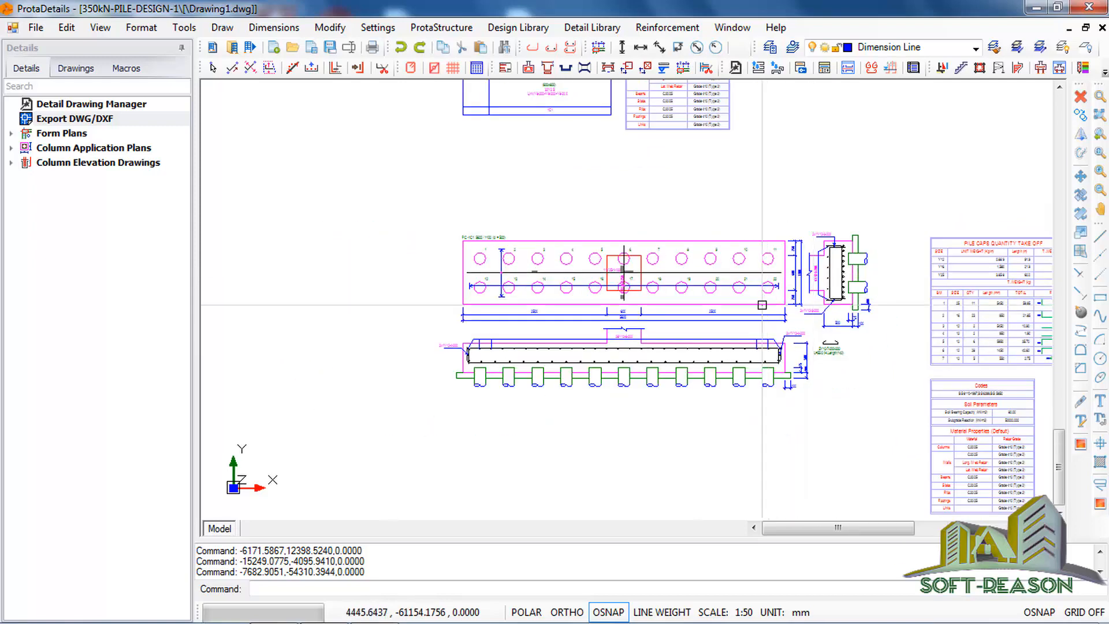